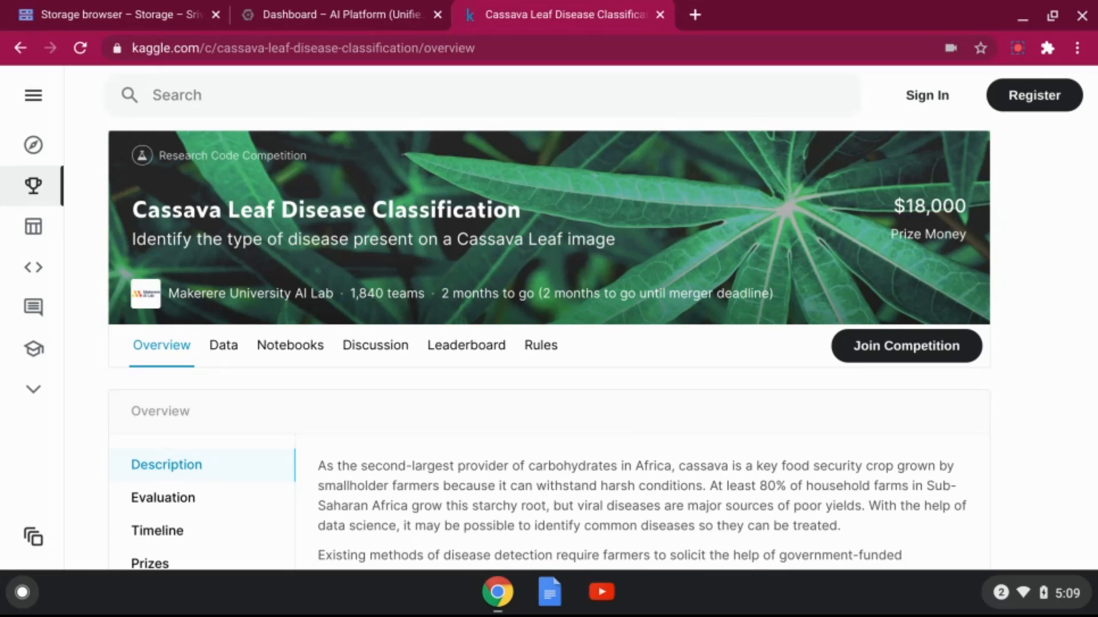
Read the Cassava Leaf Disease Classification overview, highlighting the labeled image dataset and the disease categories in the description
scroll(552, 227, "down", 5)
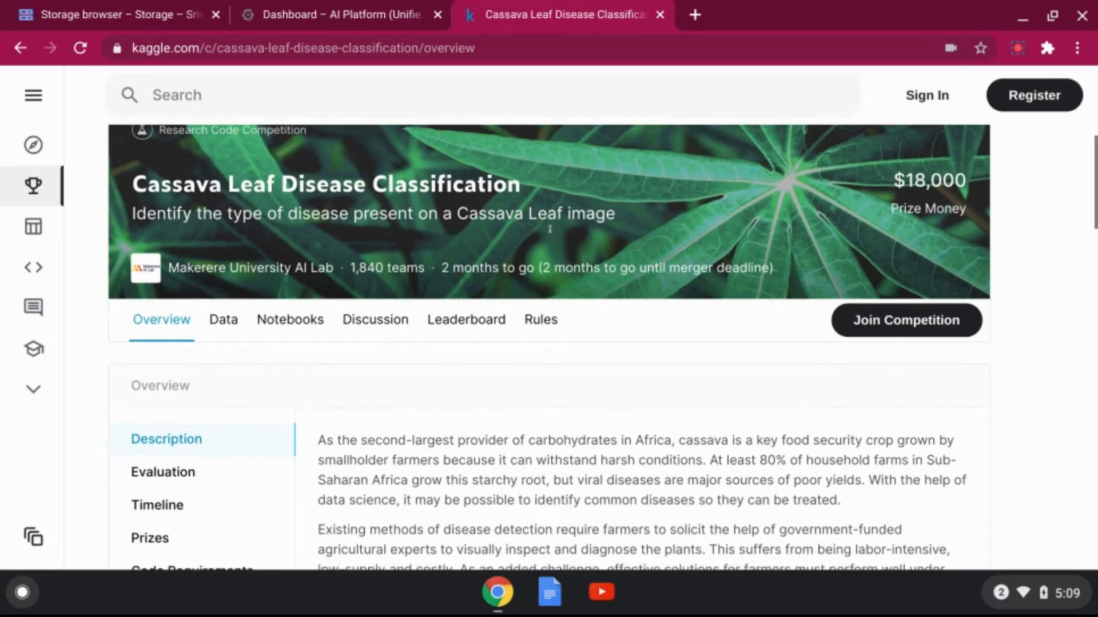
scroll(552, 246, "down", 1)
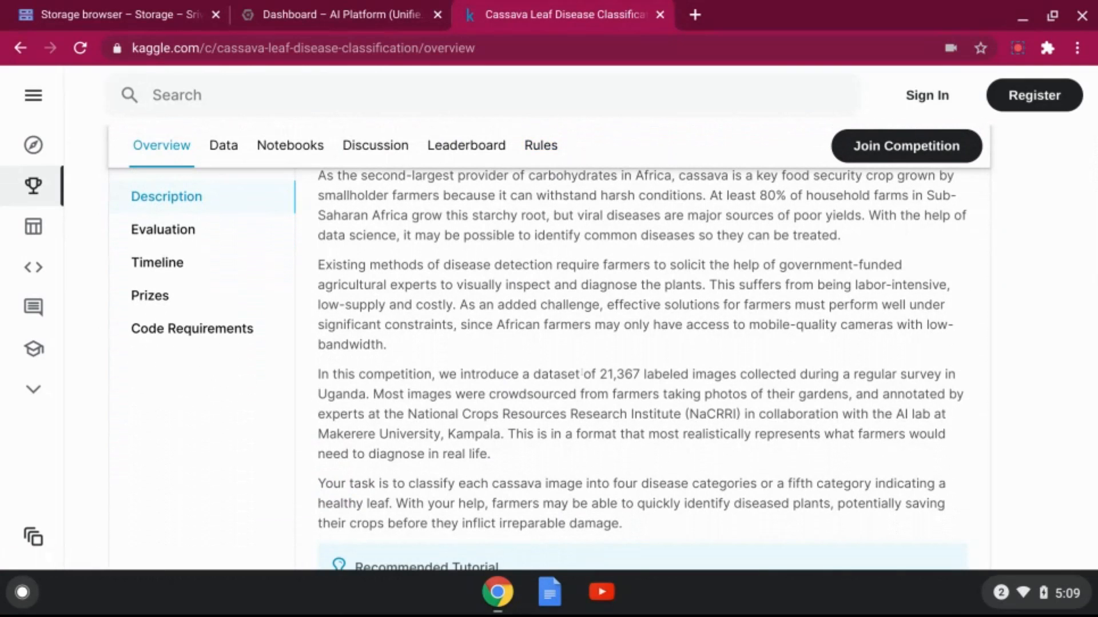
left_click_drag(600, 374, 742, 375)
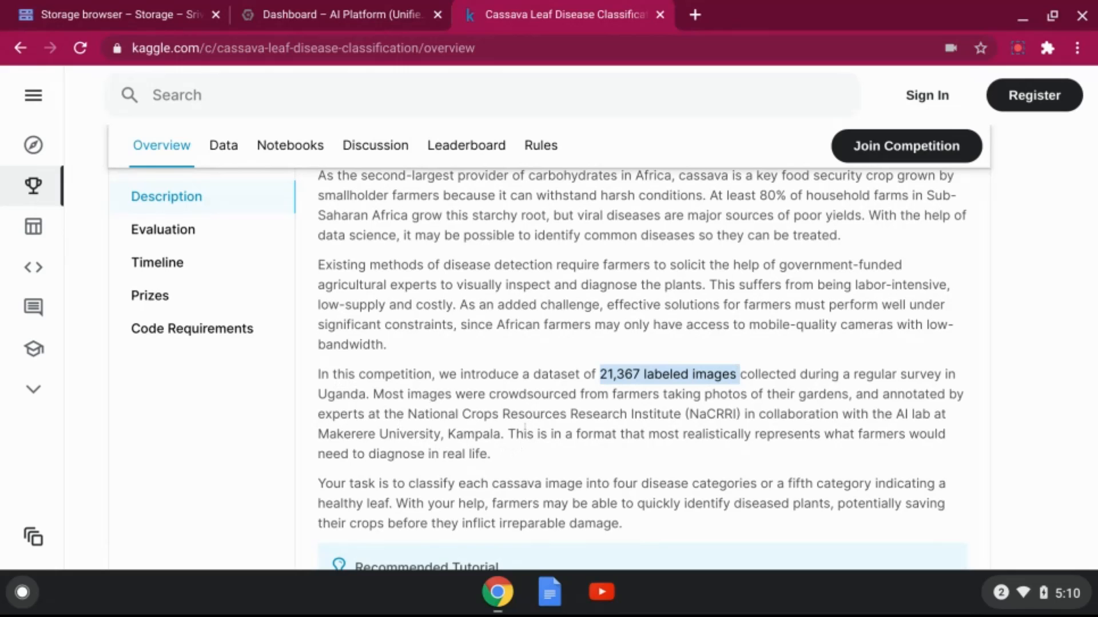
scroll(525, 433, "down", 1)
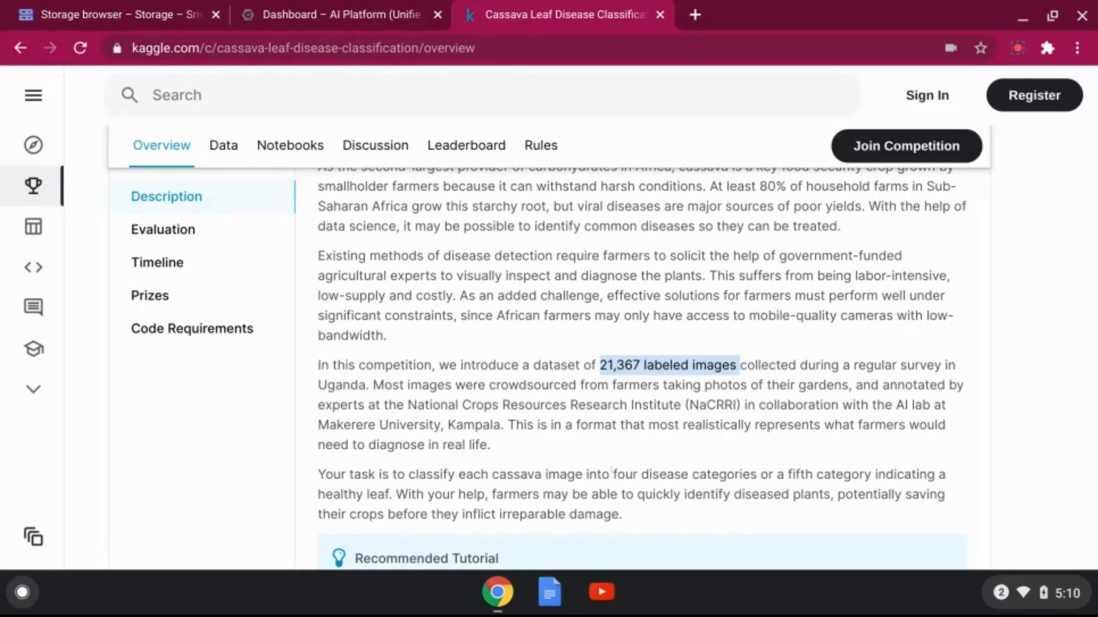
left_click_drag(612, 472, 757, 476)
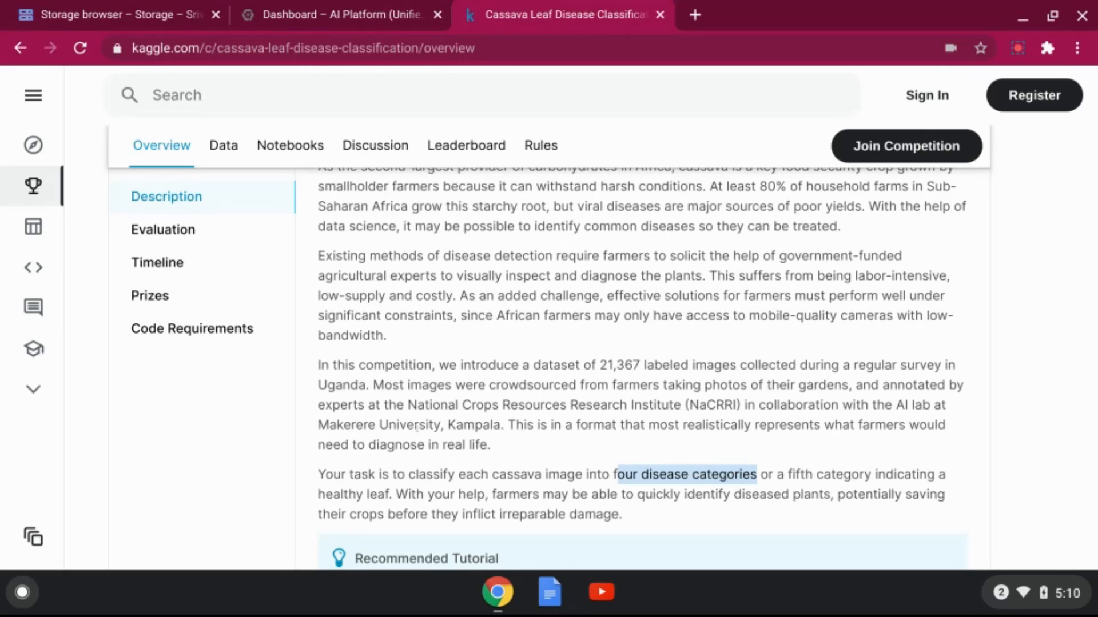
scroll(456, 385, "up", 6)
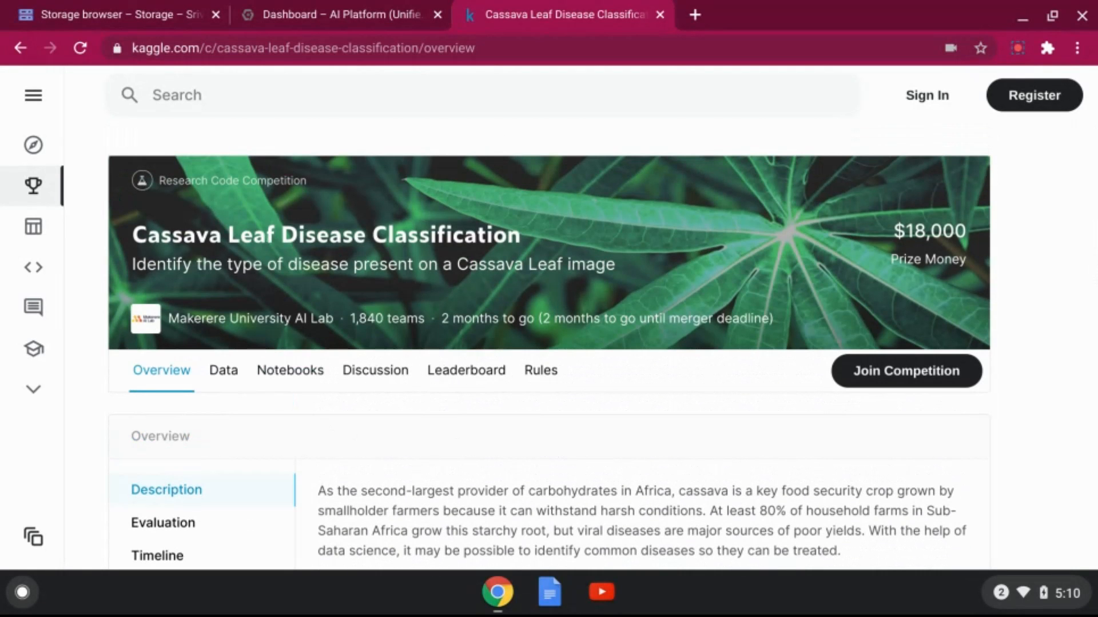
Open the competition's Data section, expand the data description and the test_images folder, and examine the provided files
left_click(224, 377)
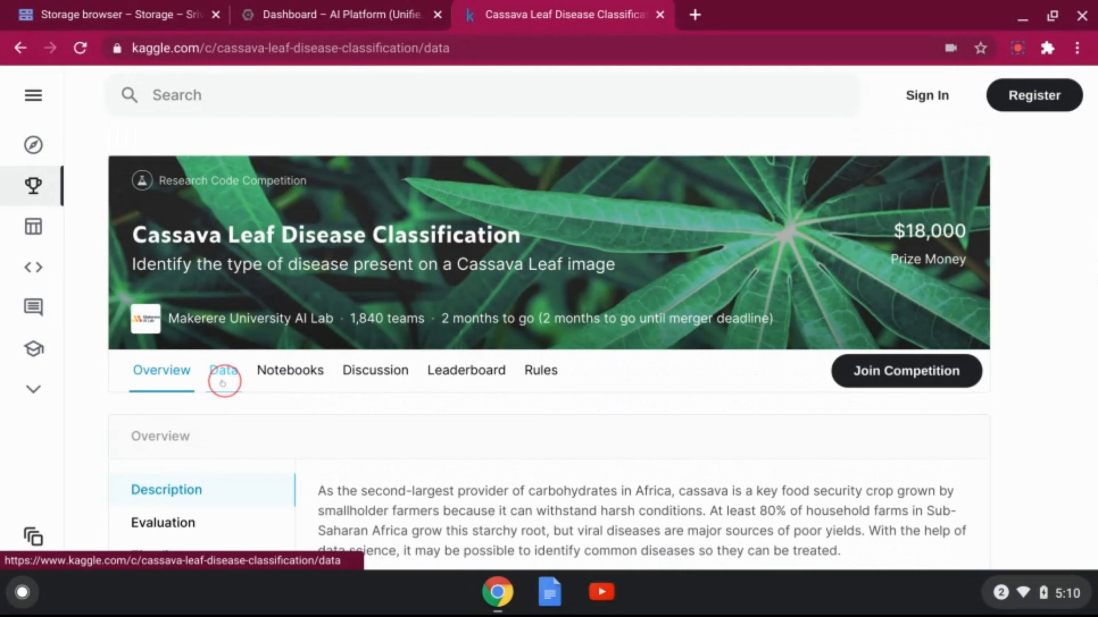
scroll(572, 308, "down", 5)
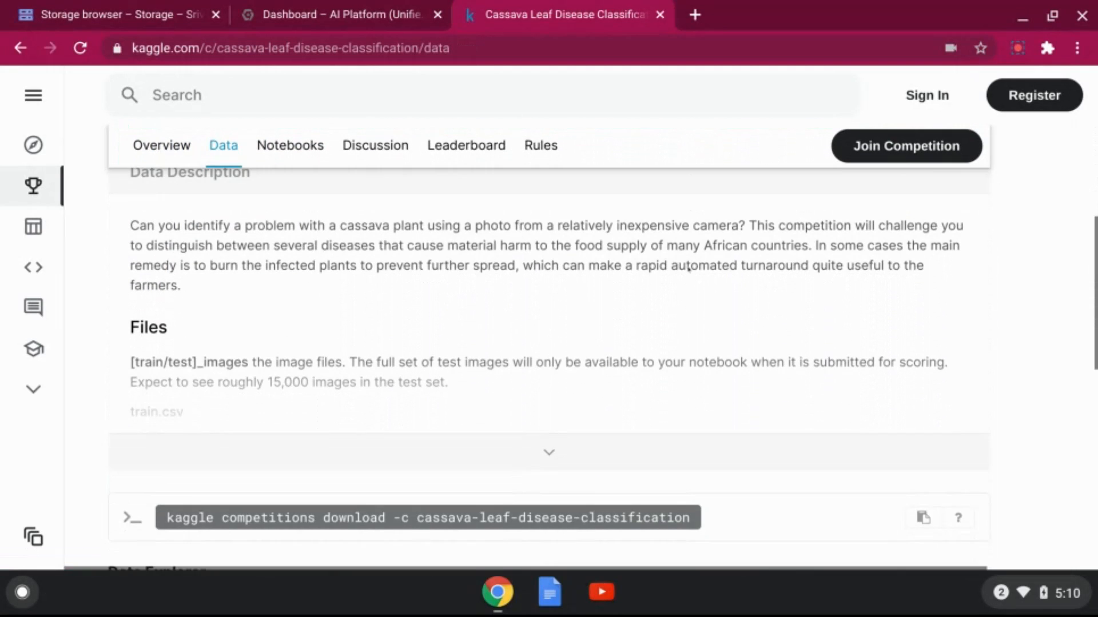
left_click(570, 454)
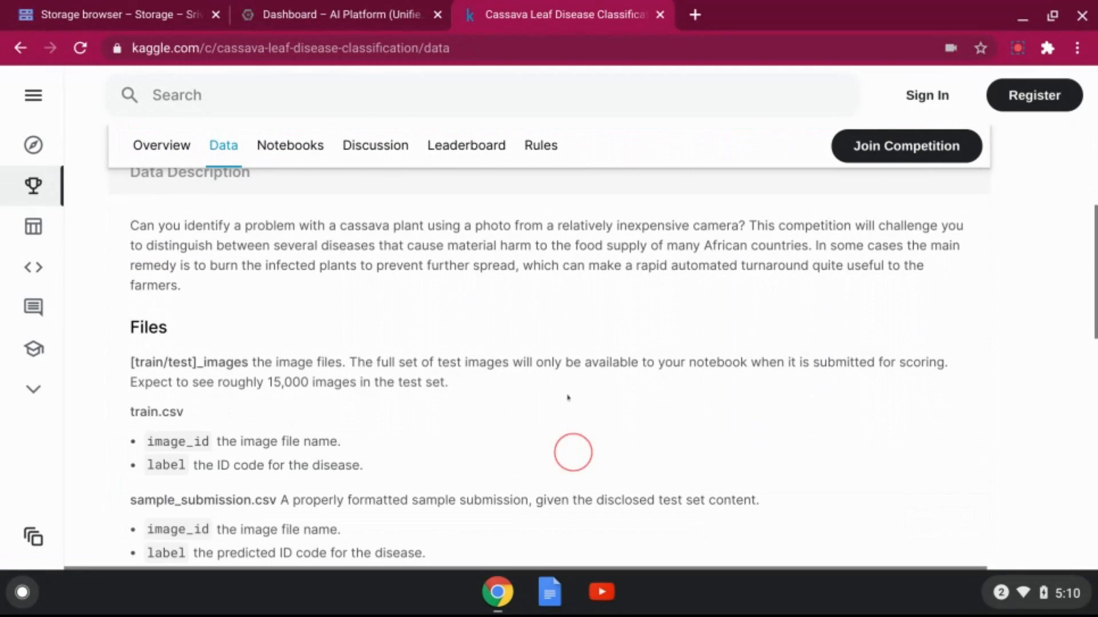
scroll(586, 354, "down", 8)
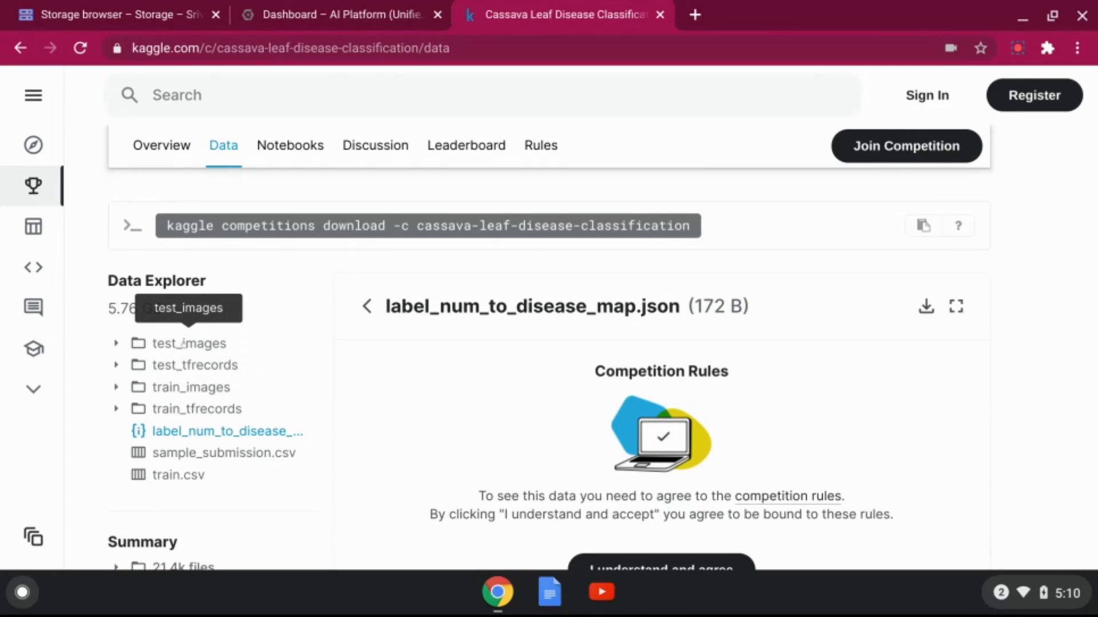
left_click(116, 343)
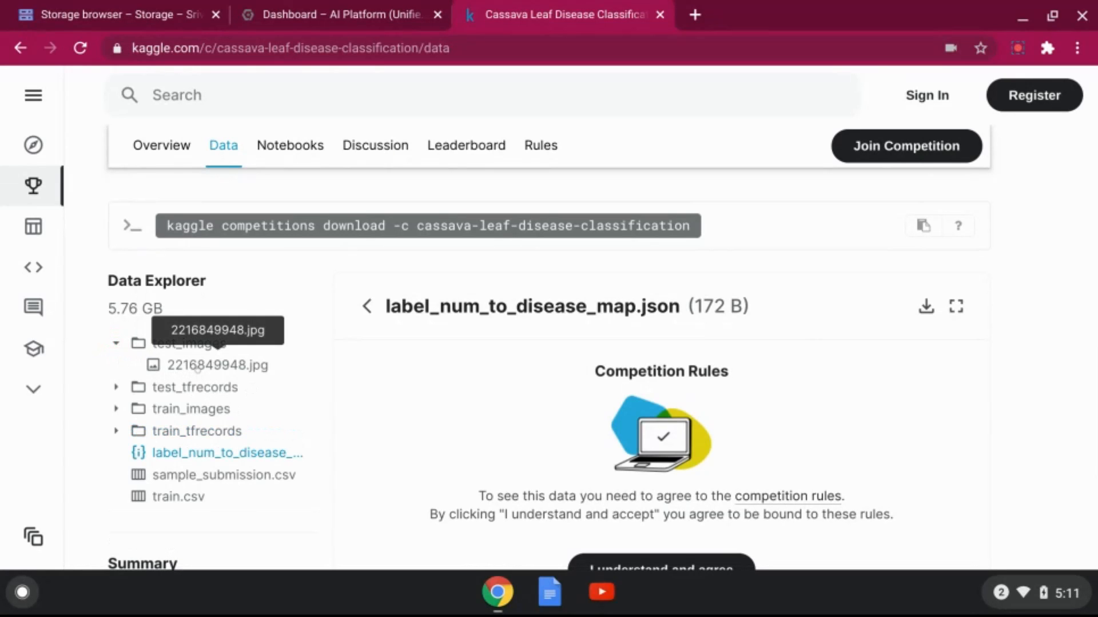
scroll(272, 388, "up", 5)
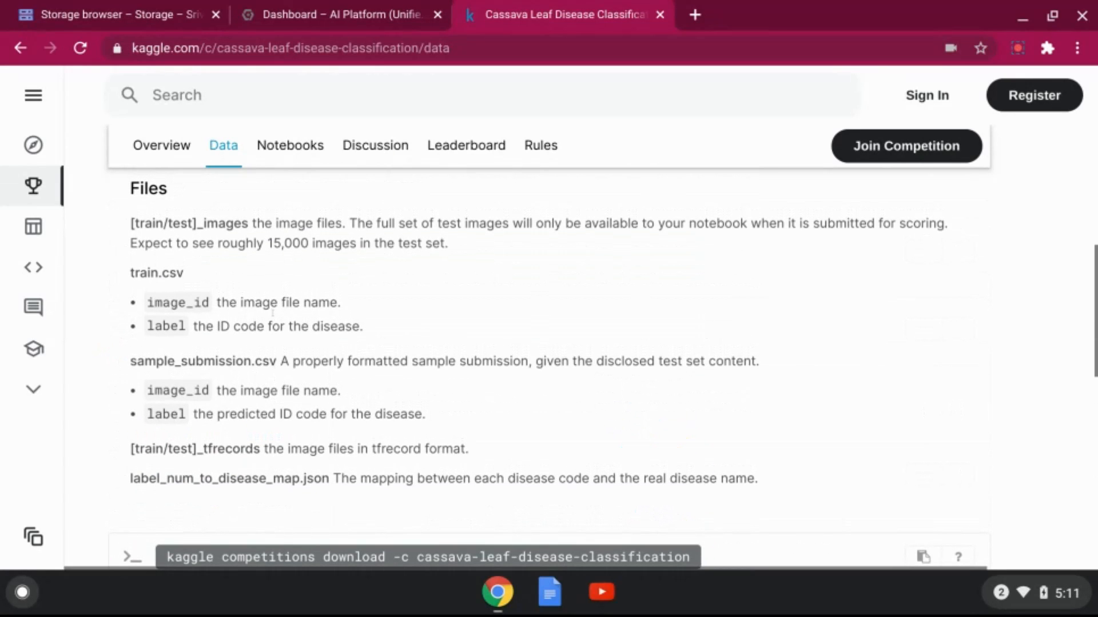
left_click_drag(273, 243, 319, 246)
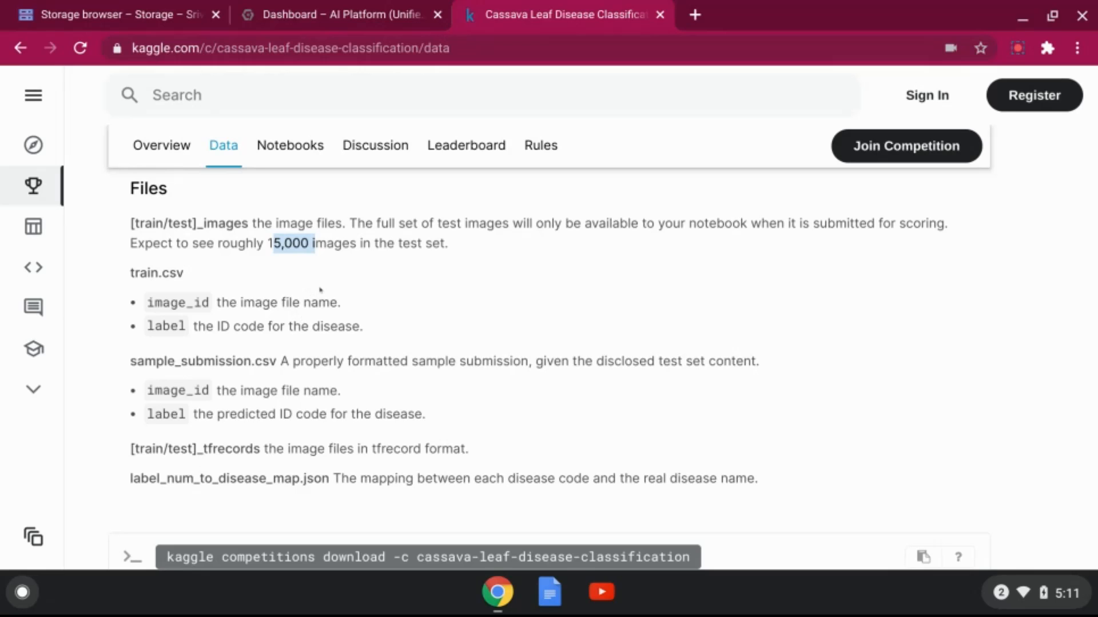
scroll(334, 285, "down", 1)
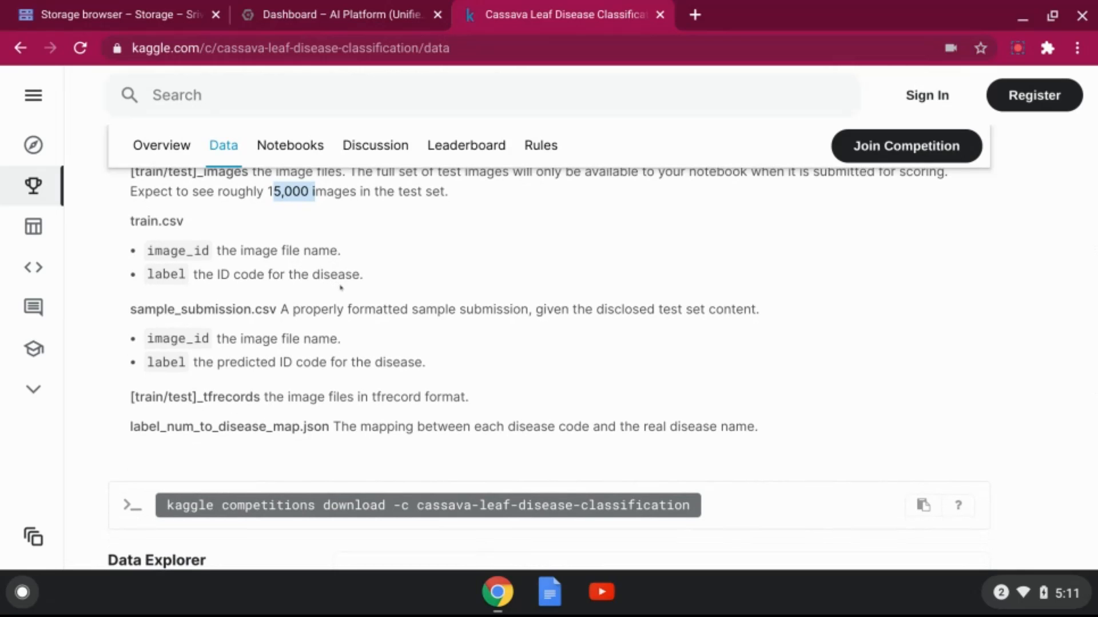
scroll(340, 287, "down", 5)
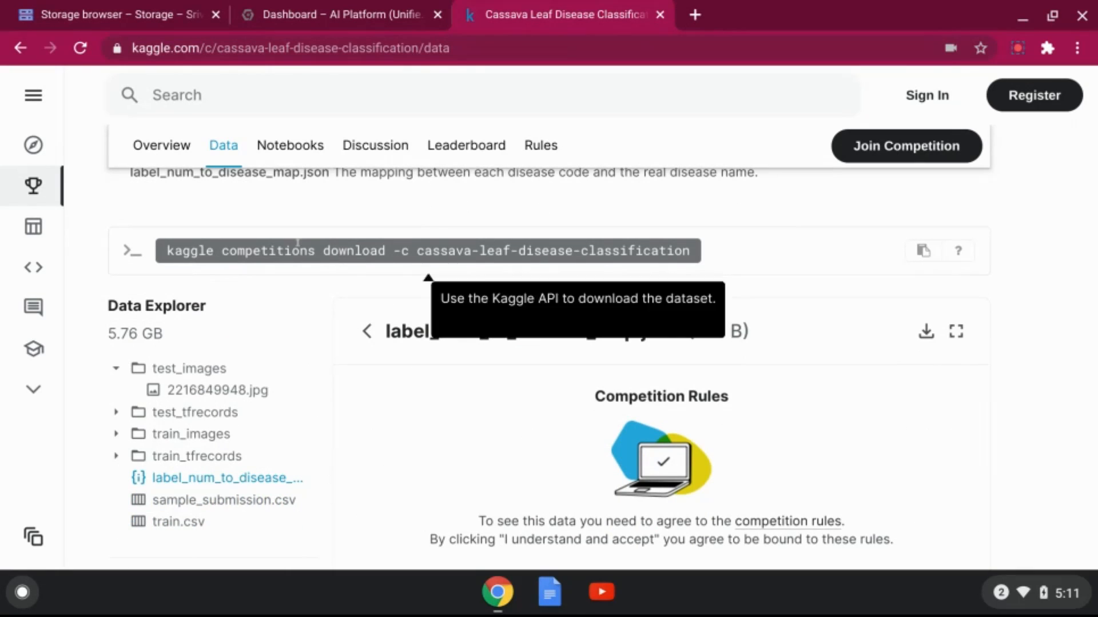
Switch to Google Cloud Platform, search for "ai platform", and open the Notebooks page of AI Platform (Unified)
left_click(357, 7)
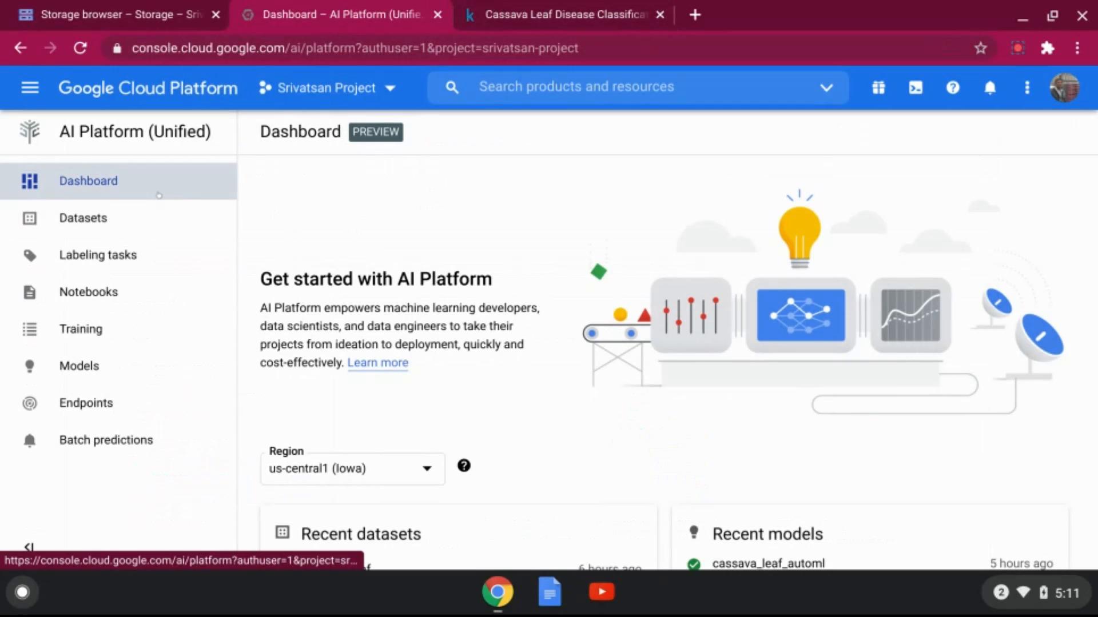
left_click(575, 72)
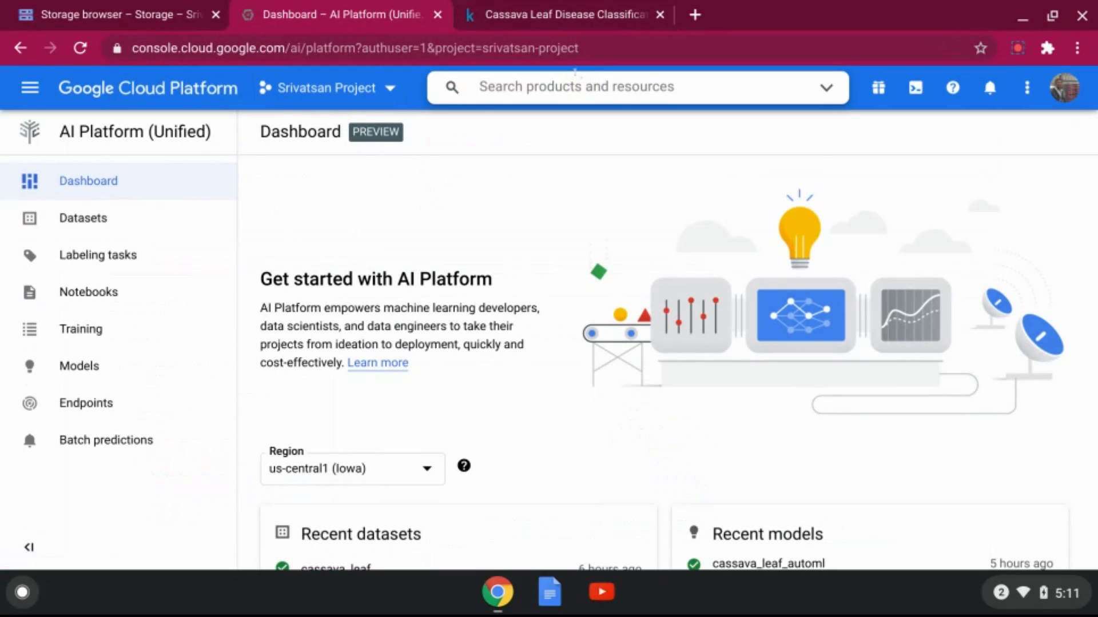
type("ai p")
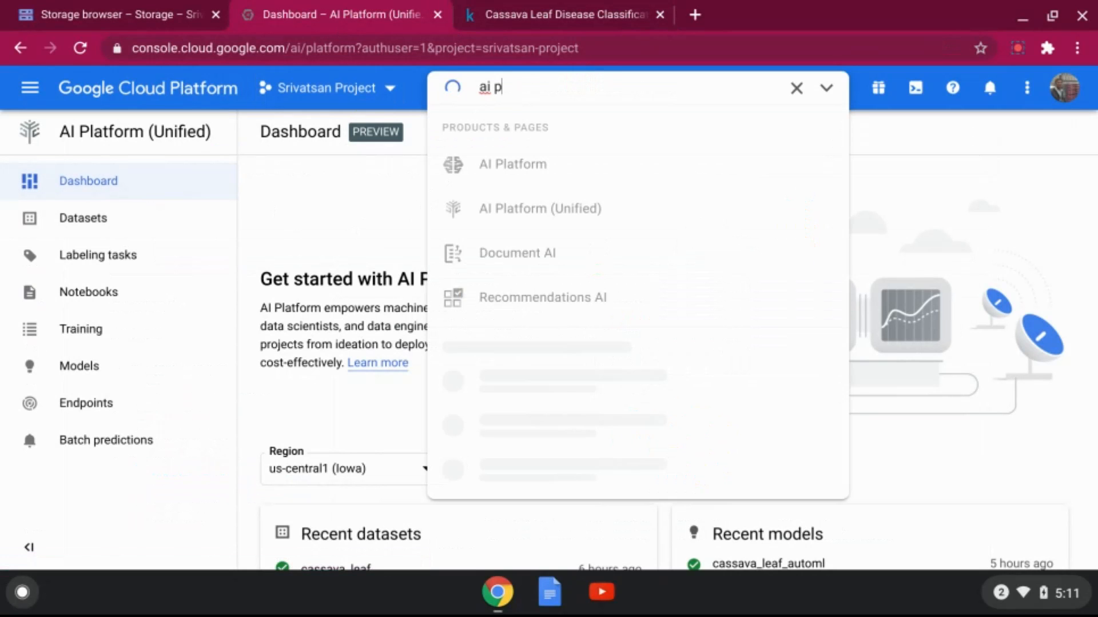
type("latform")
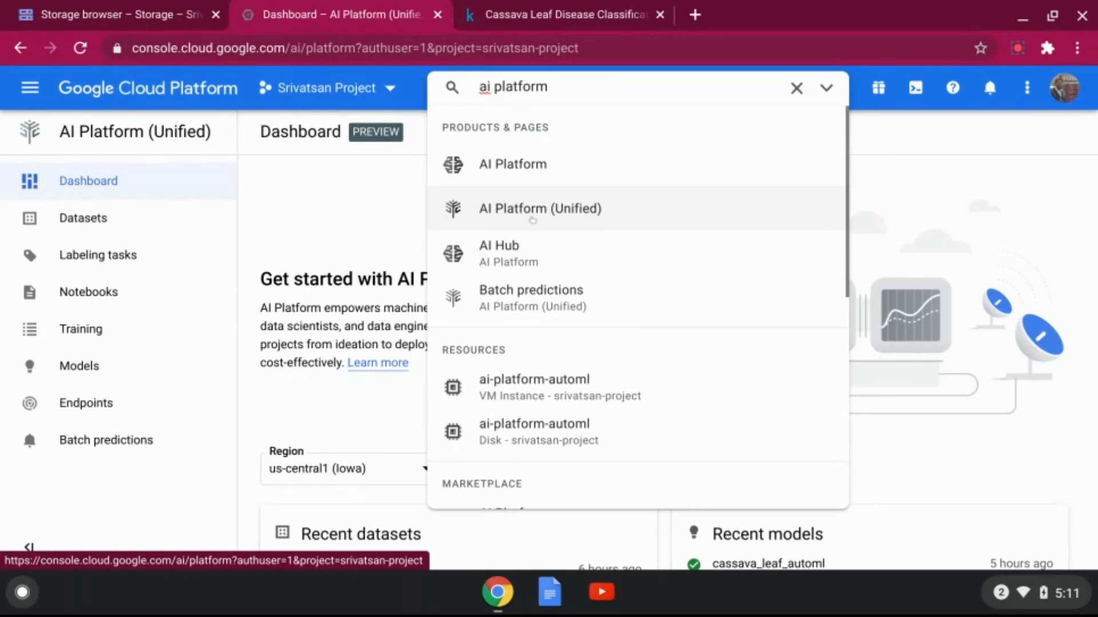
left_click(533, 220)
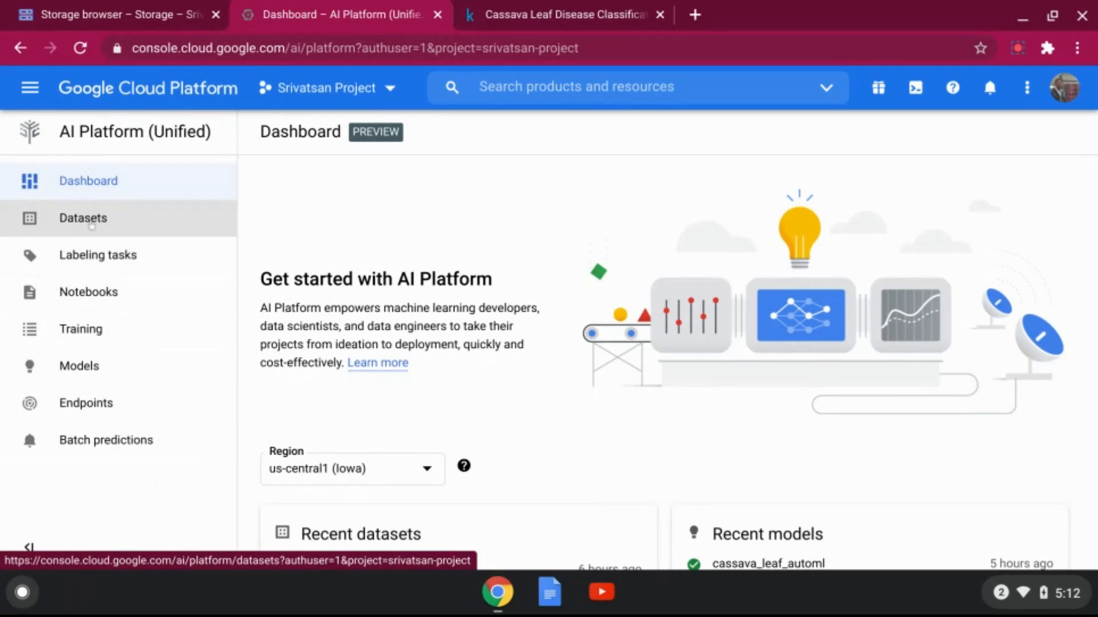
left_click(97, 297)
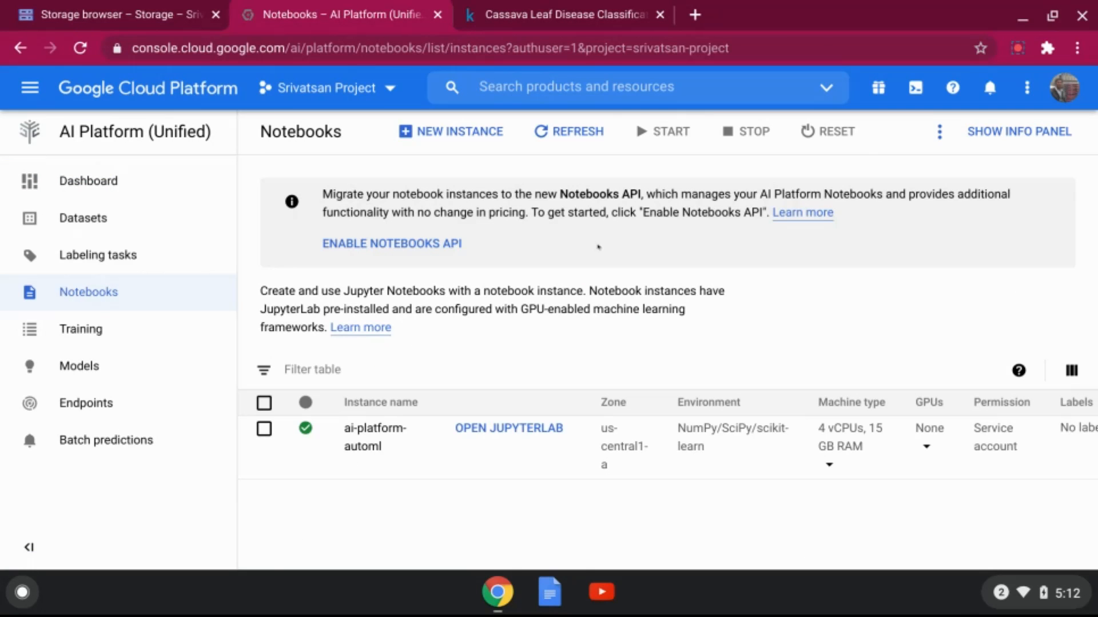
Check the dataset size and file list on the Kaggle data page, and return to the Google Cloud Notebooks page
left_click(581, 14)
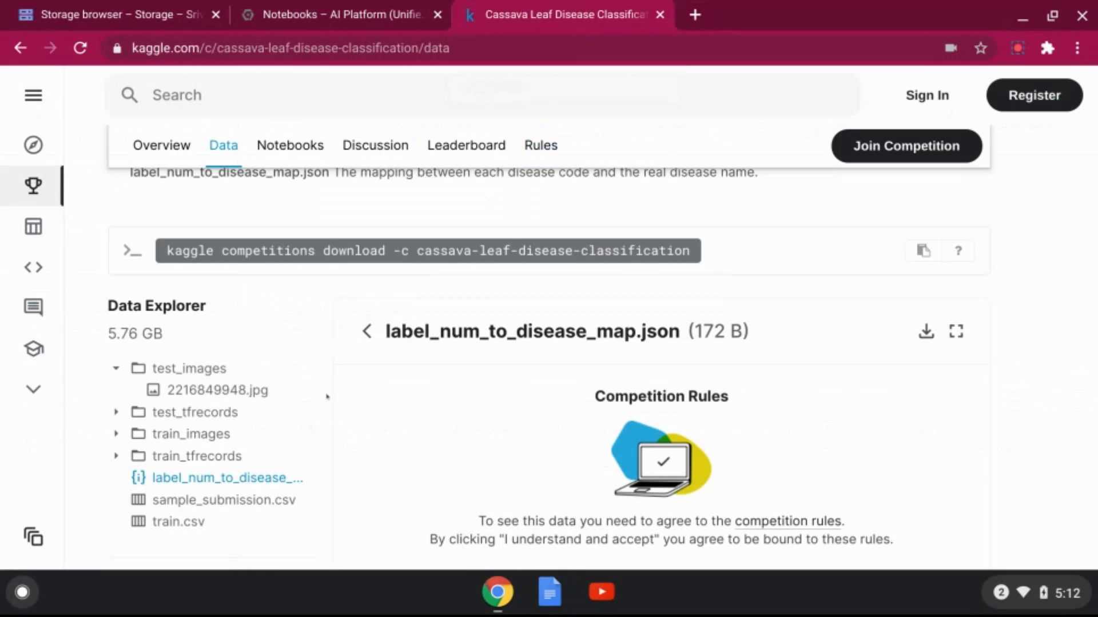
scroll(315, 372, "down", 1)
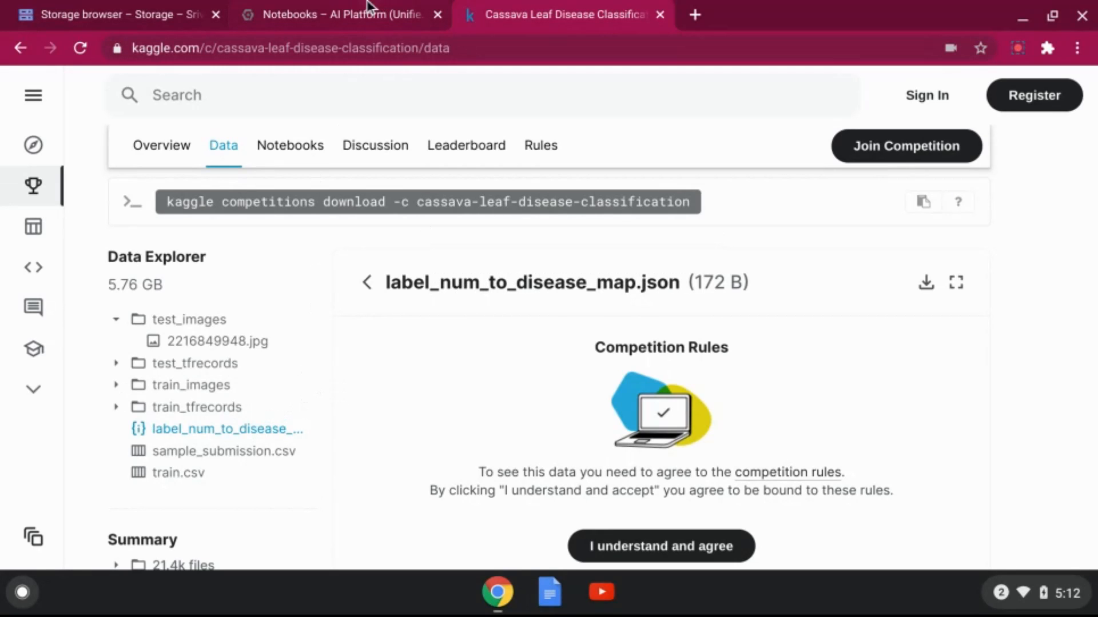
left_click(353, 16)
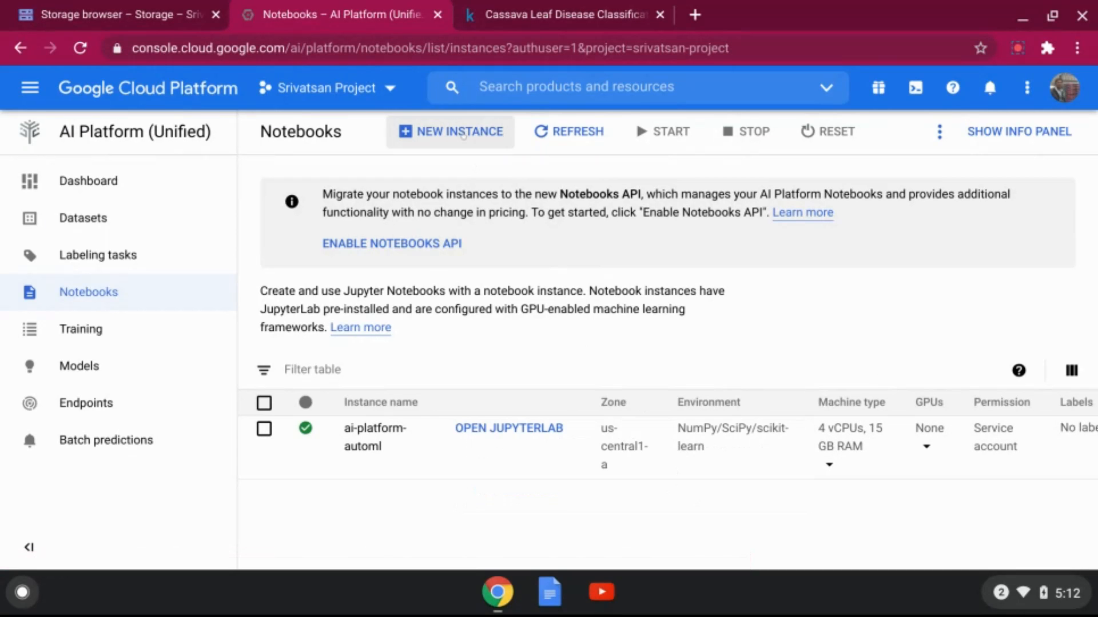
left_click(464, 133)
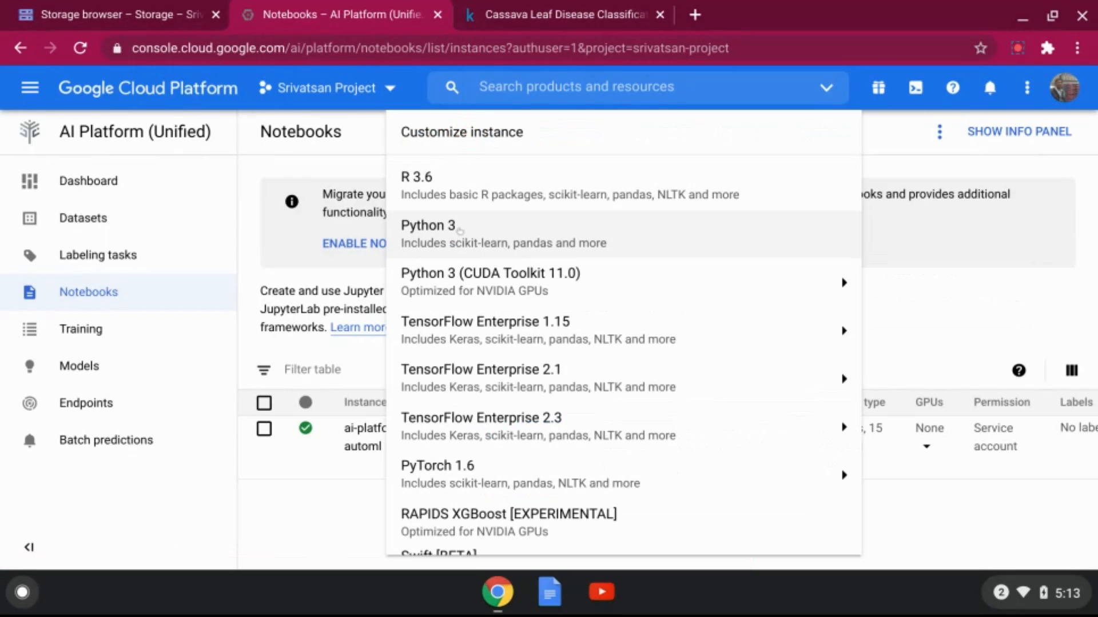
left_click(466, 233)
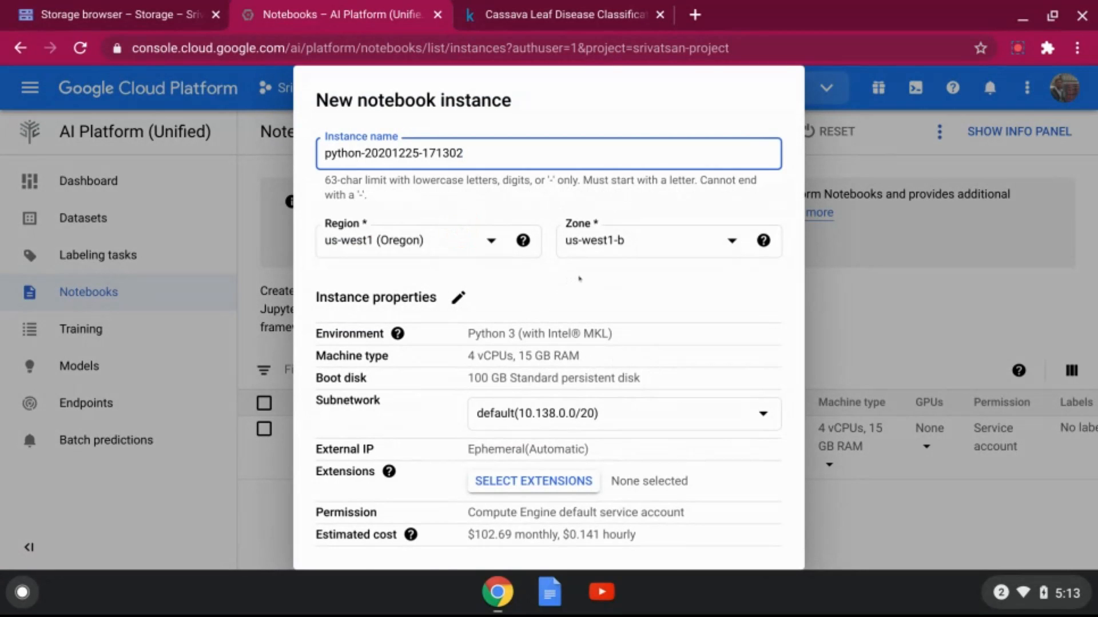
scroll(572, 308, "down", 1)
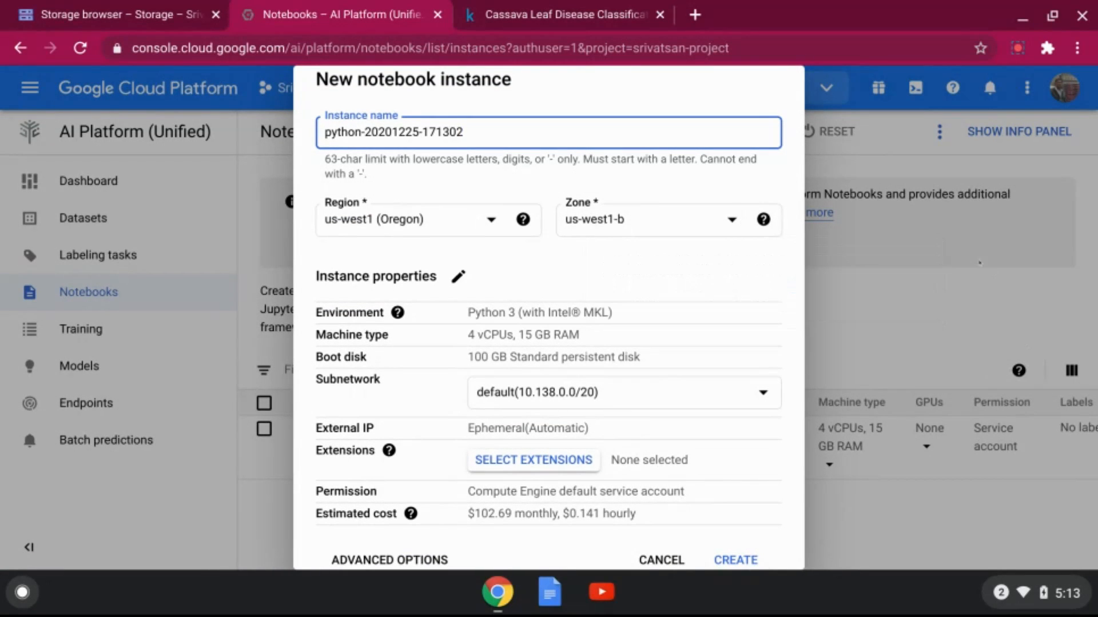
left_click(913, 355)
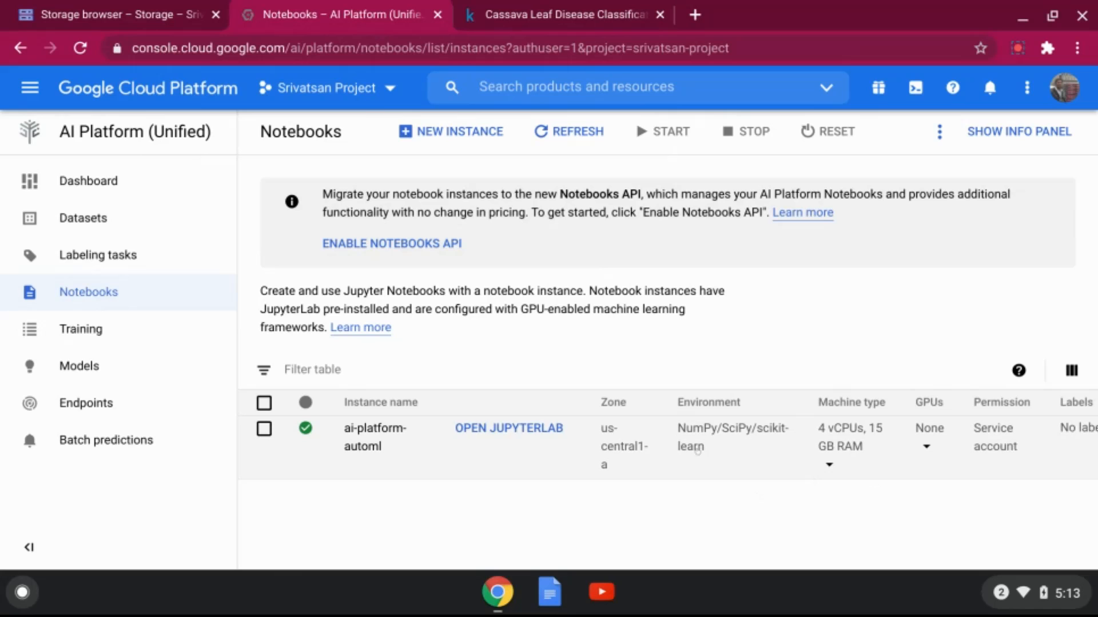
Open JupyterLab for the ai-platform-automl instance, show the Kaggle Data Download notebook, and examine its competition download command
left_click(488, 430)
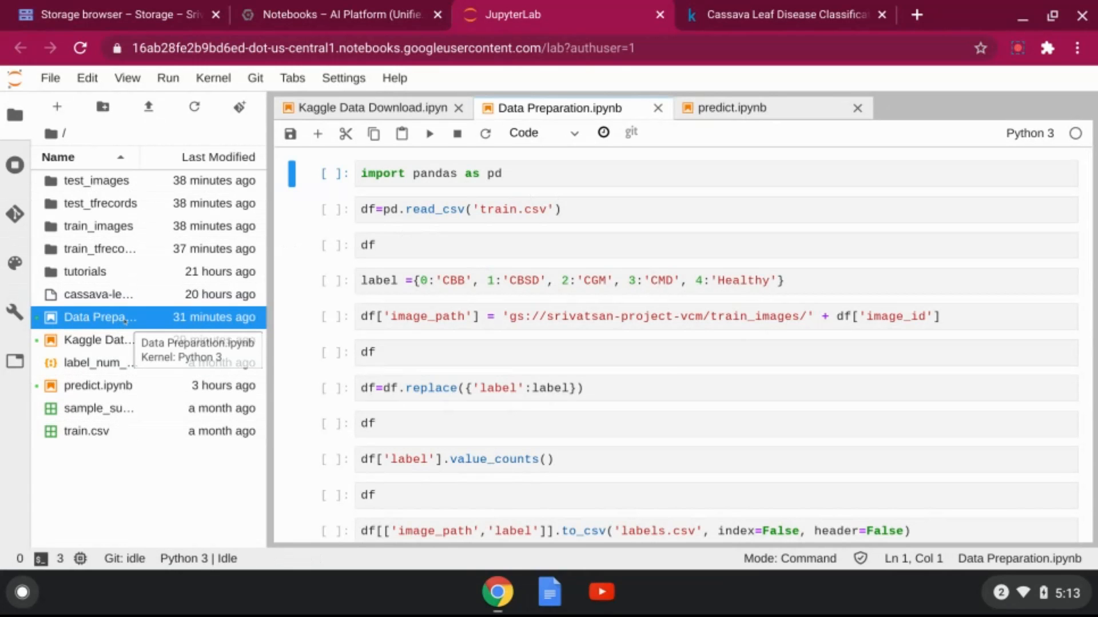
left_click(408, 112)
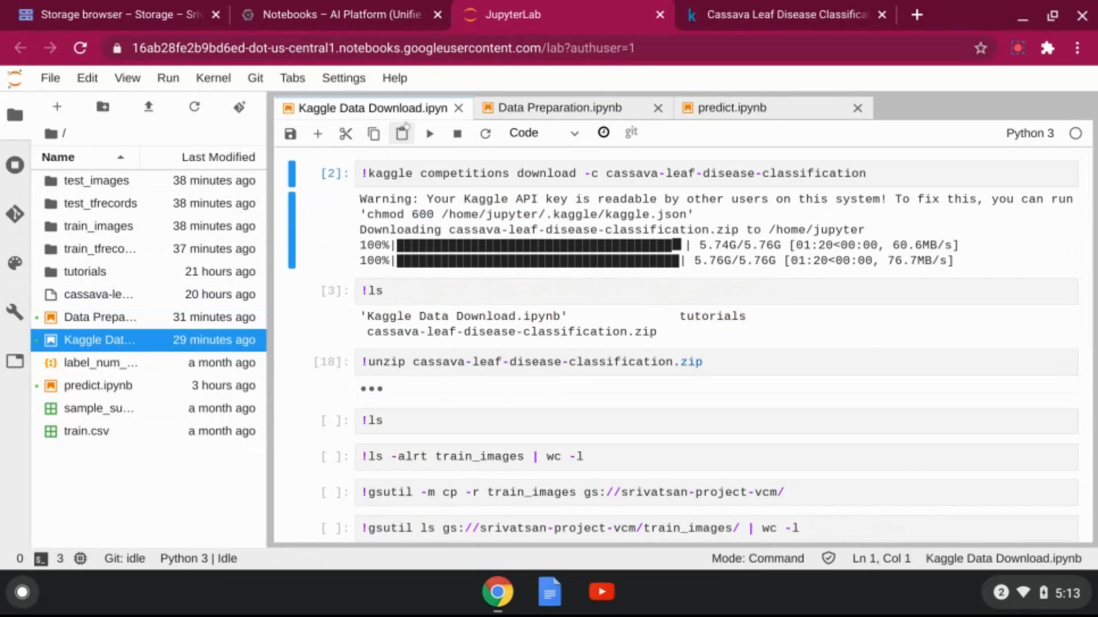
left_click(436, 173)
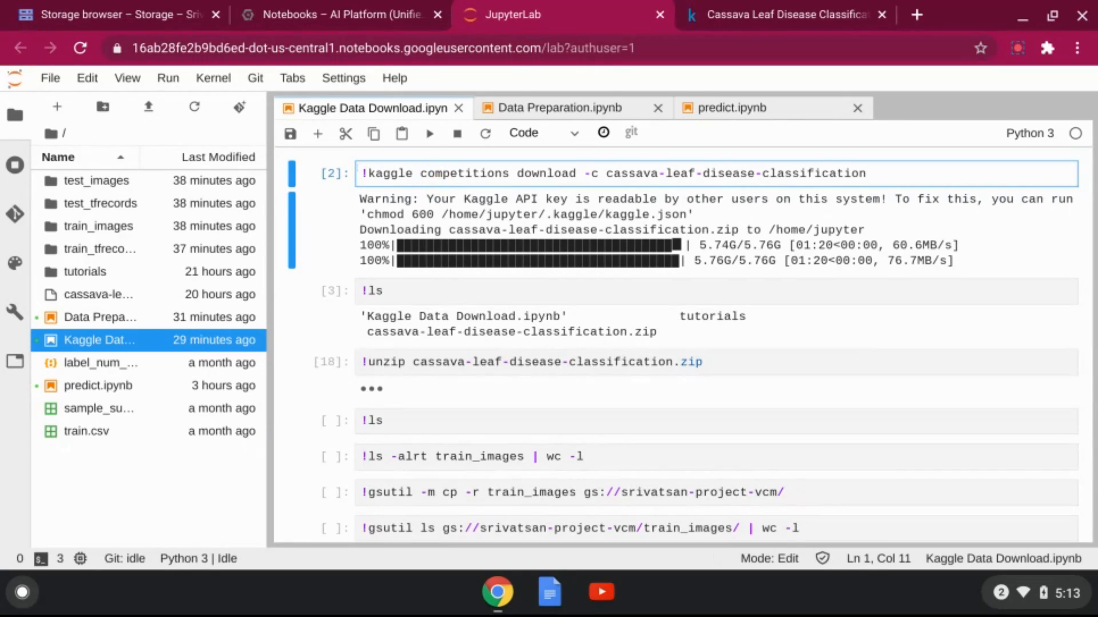
left_click_drag(413, 173, 362, 173)
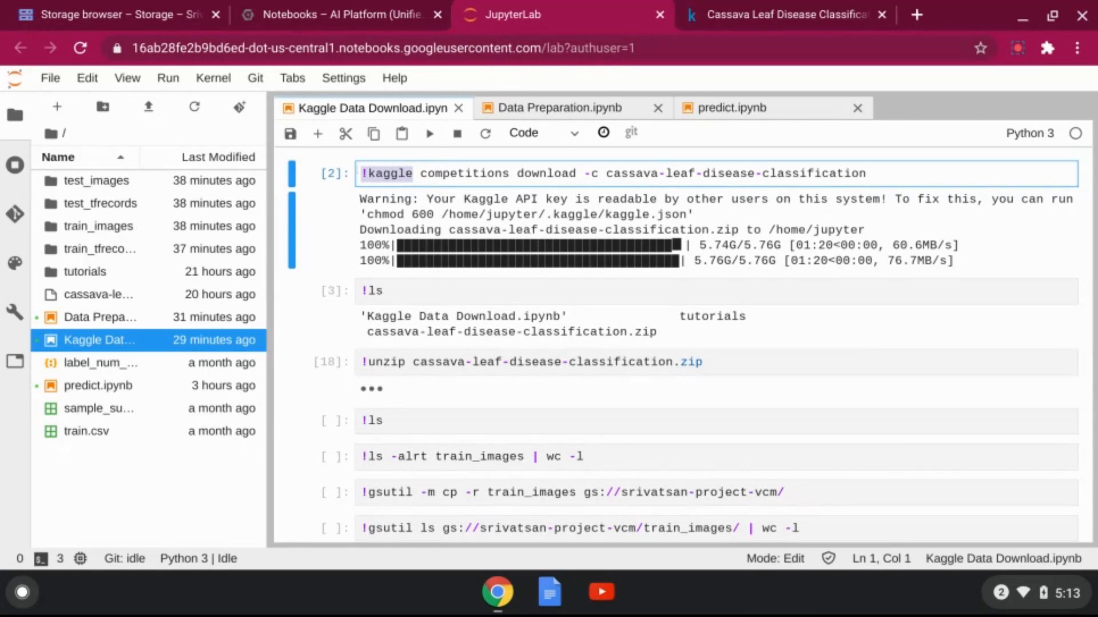
left_click(442, 173)
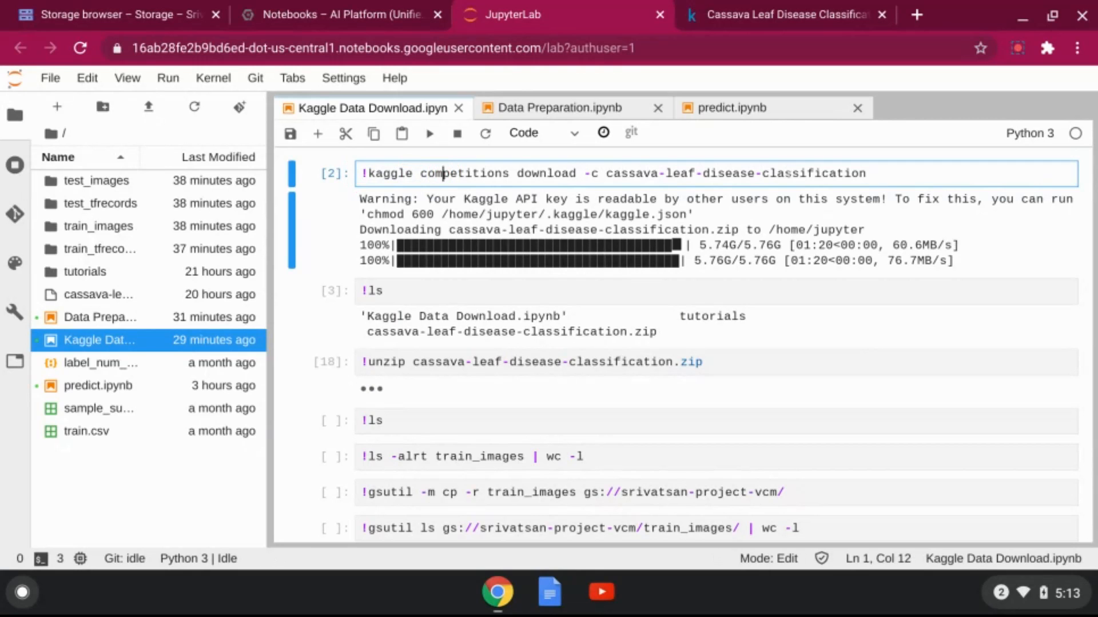
Switch to the Kaggle competition's data page and examine the Kaggle API command for downloading the dataset
left_click(730, 17)
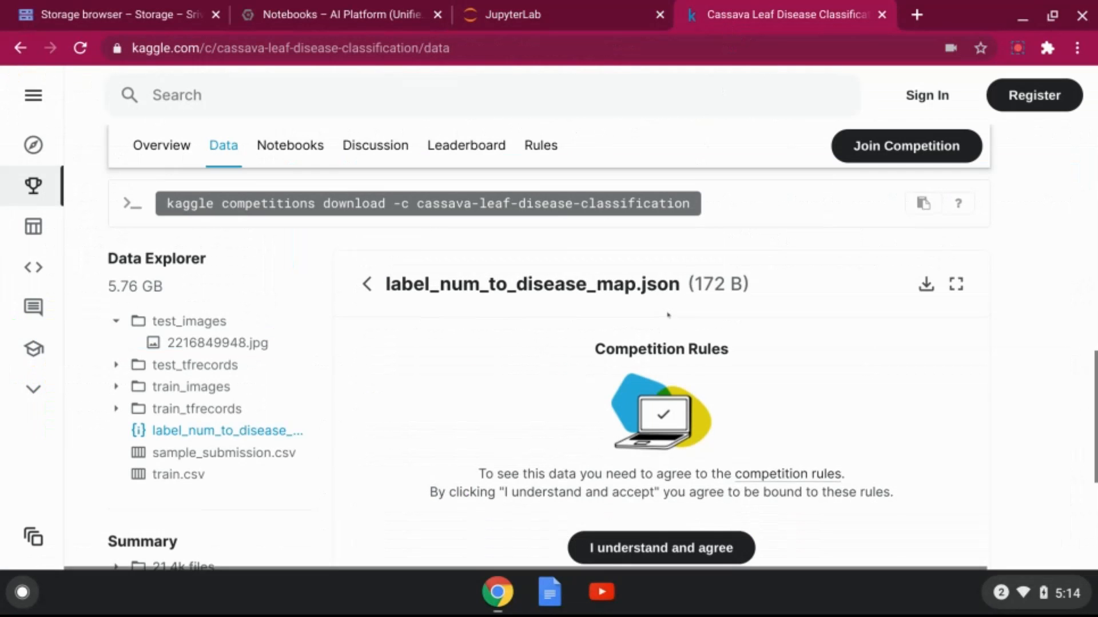
scroll(169, 254, "up", 1)
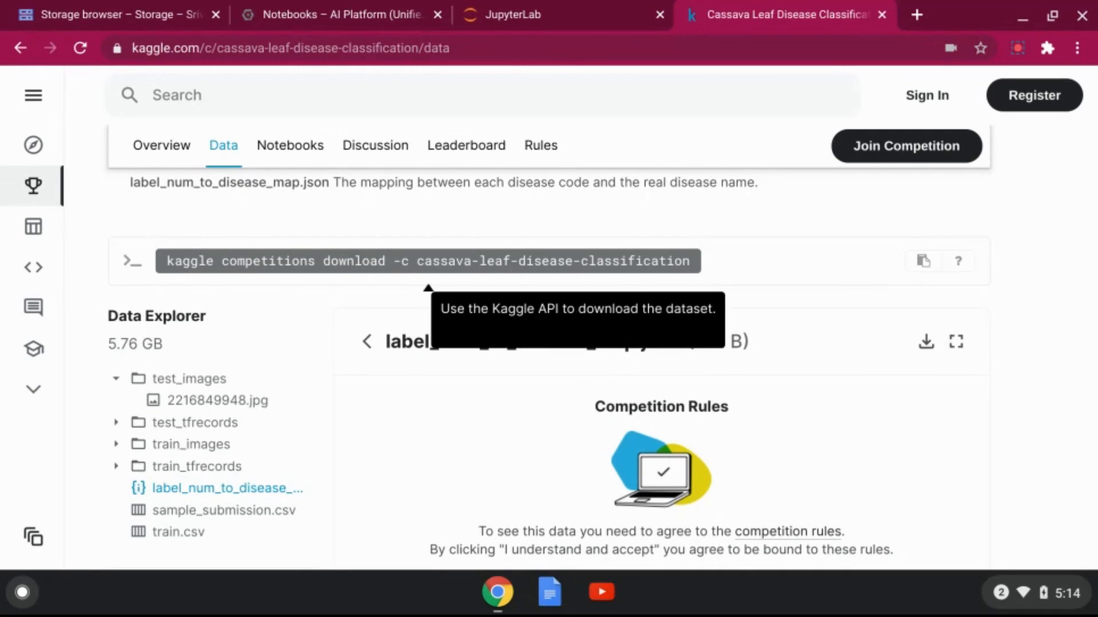
Return to JupyterLab and examine the competition download output and the first file listing, including cassava-leaf-disease-classification.zip
left_click(544, 20)
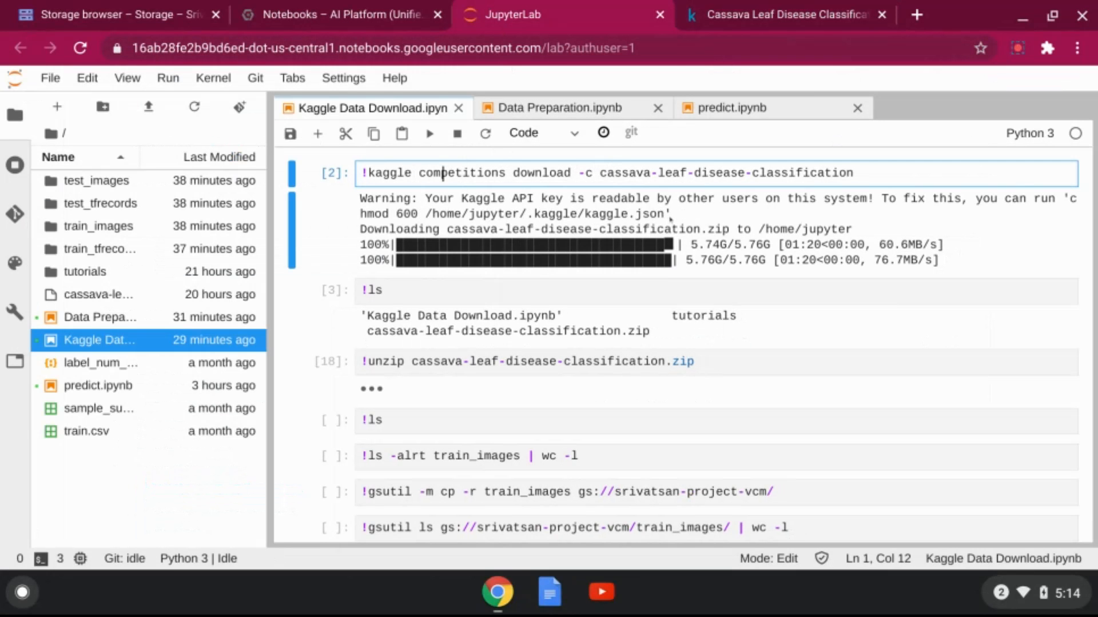
left_click_drag(671, 219, 577, 218)
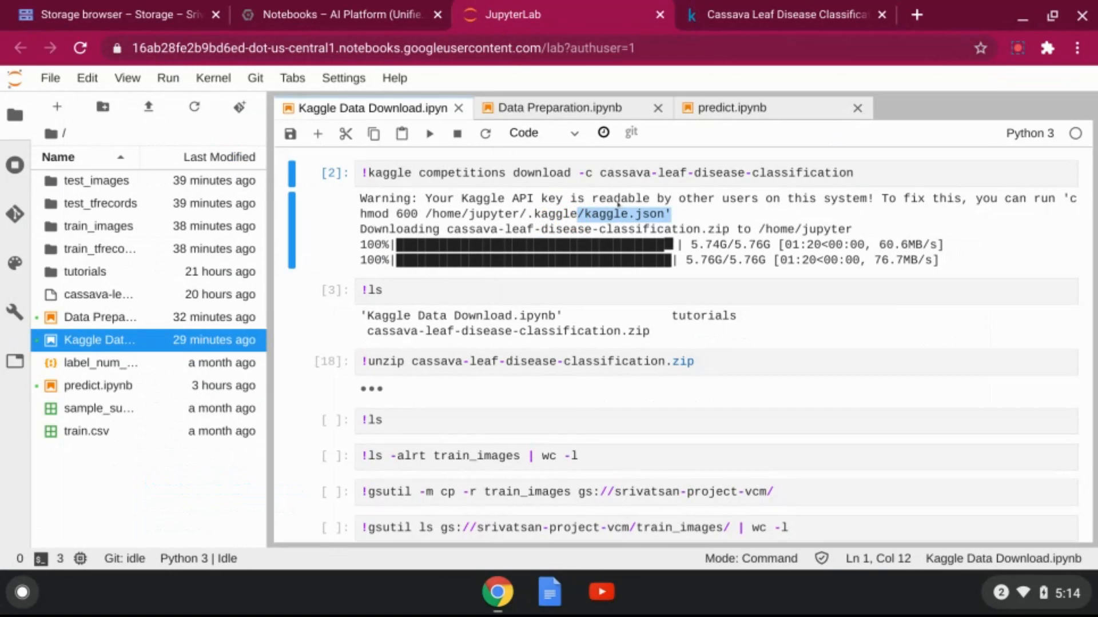
left_click(541, 171)
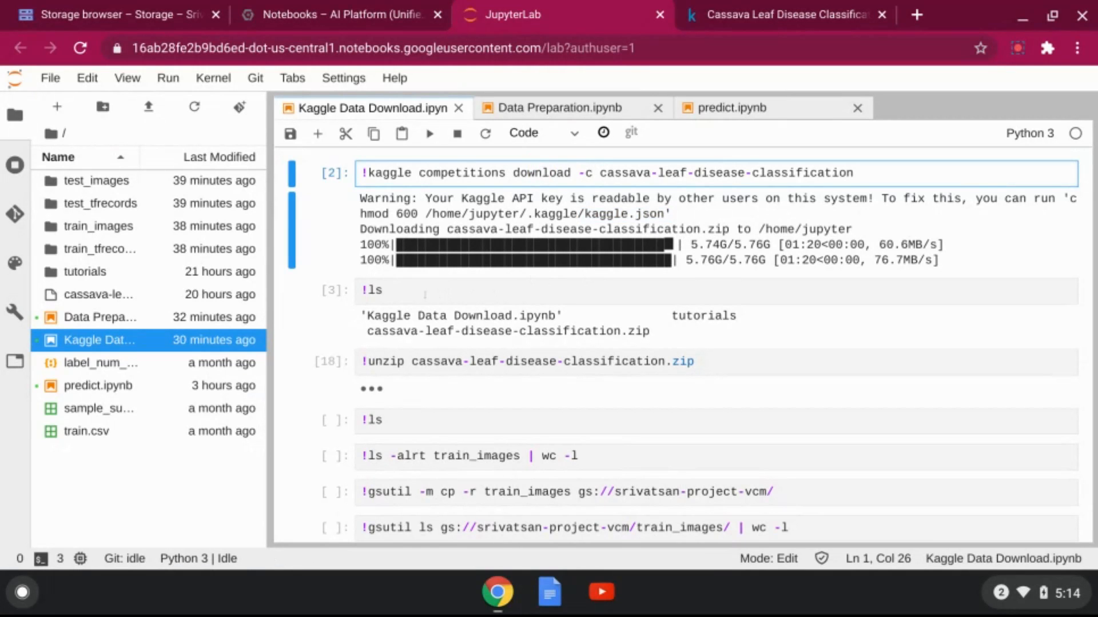
left_click(425, 295)
scroll(429, 293, "down", 1)
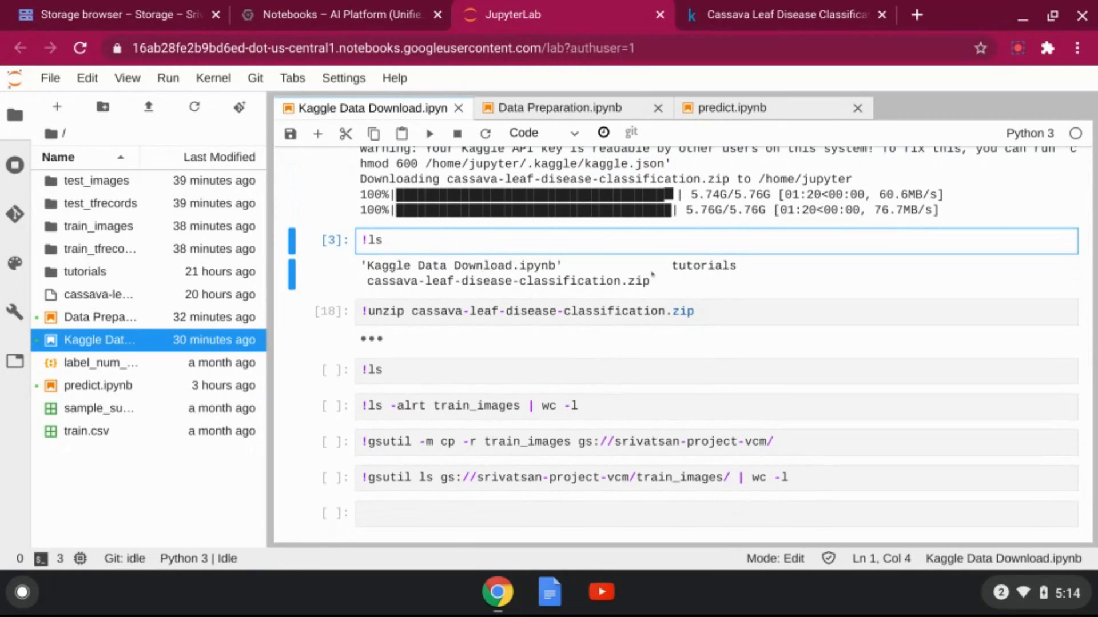
left_click_drag(652, 280, 359, 280)
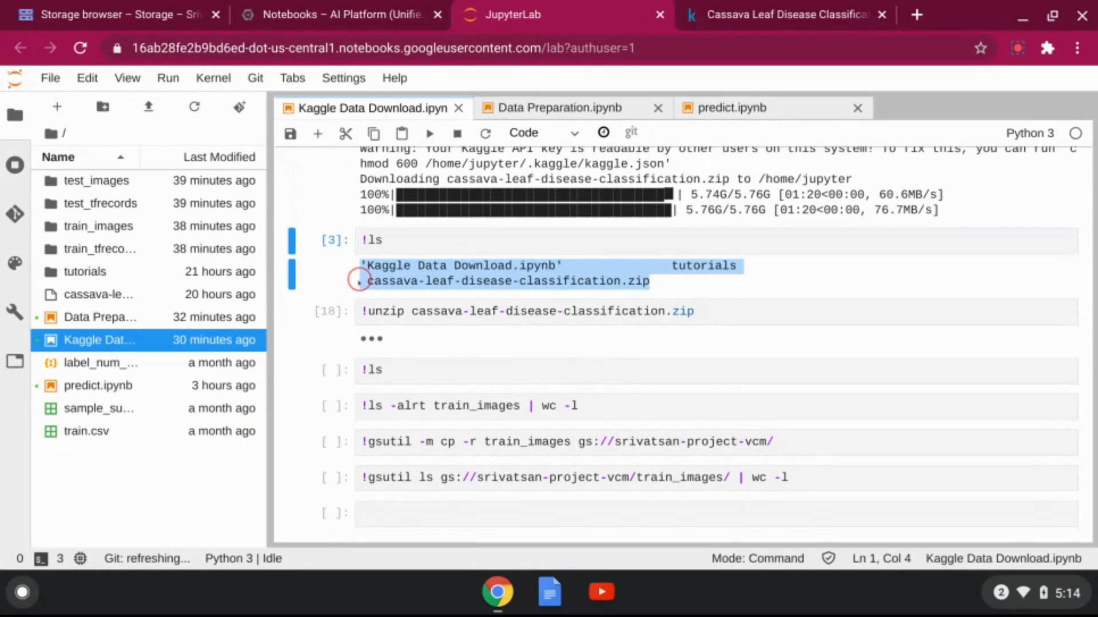
left_click_drag(650, 281, 359, 282)
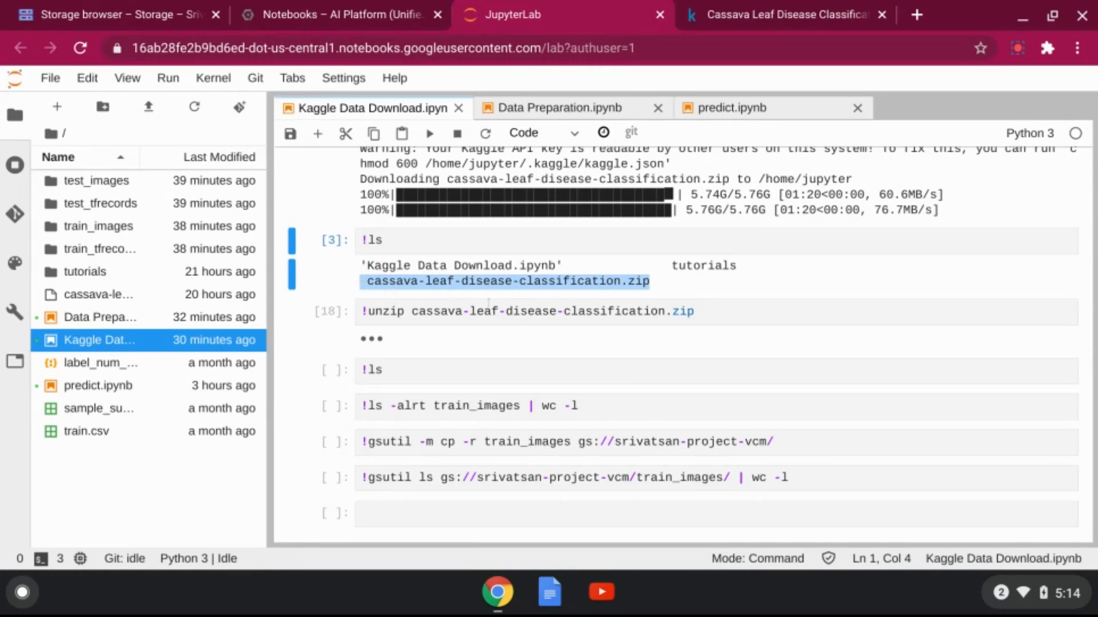
Run the !ls cell below the unzip command to list the extracted dataset files
left_click(492, 311)
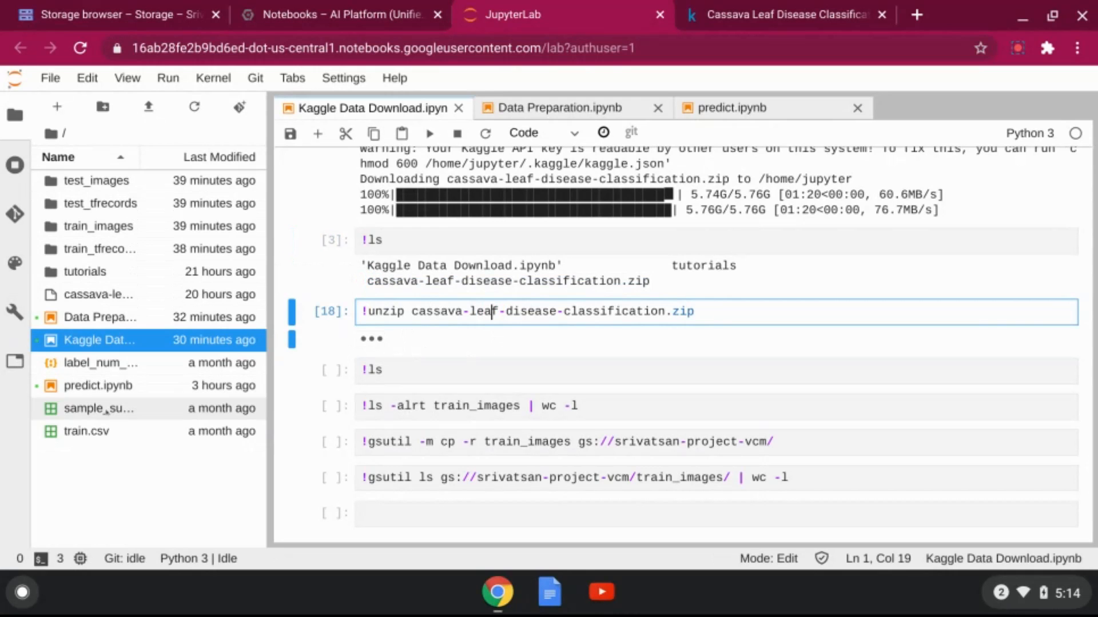
left_click(426, 369)
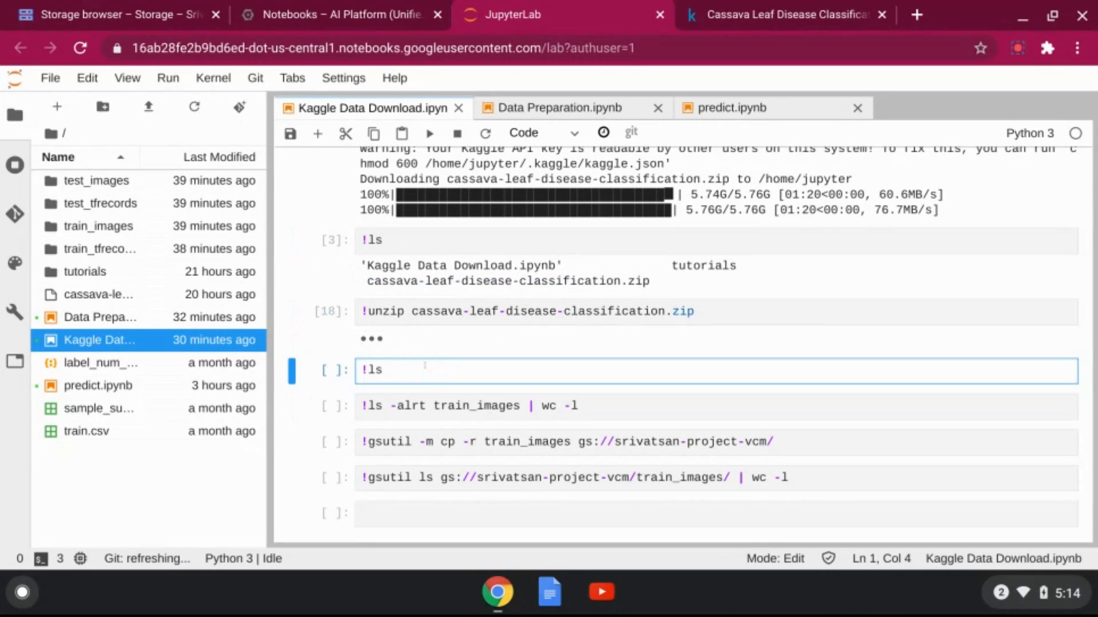
key("shift+Return")
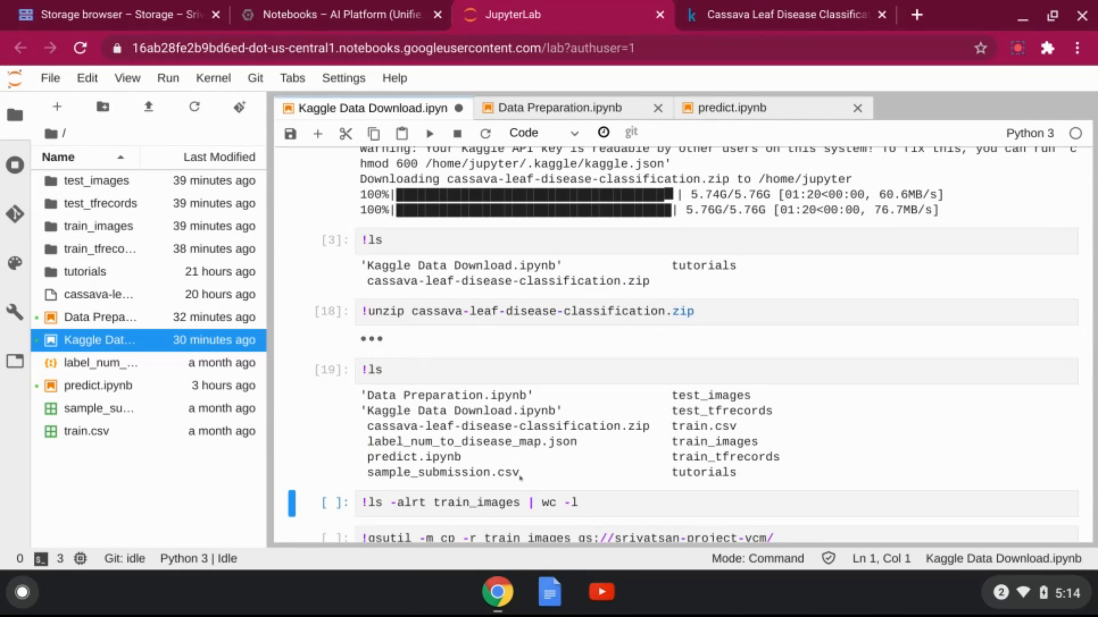
scroll(674, 395, "down", 1)
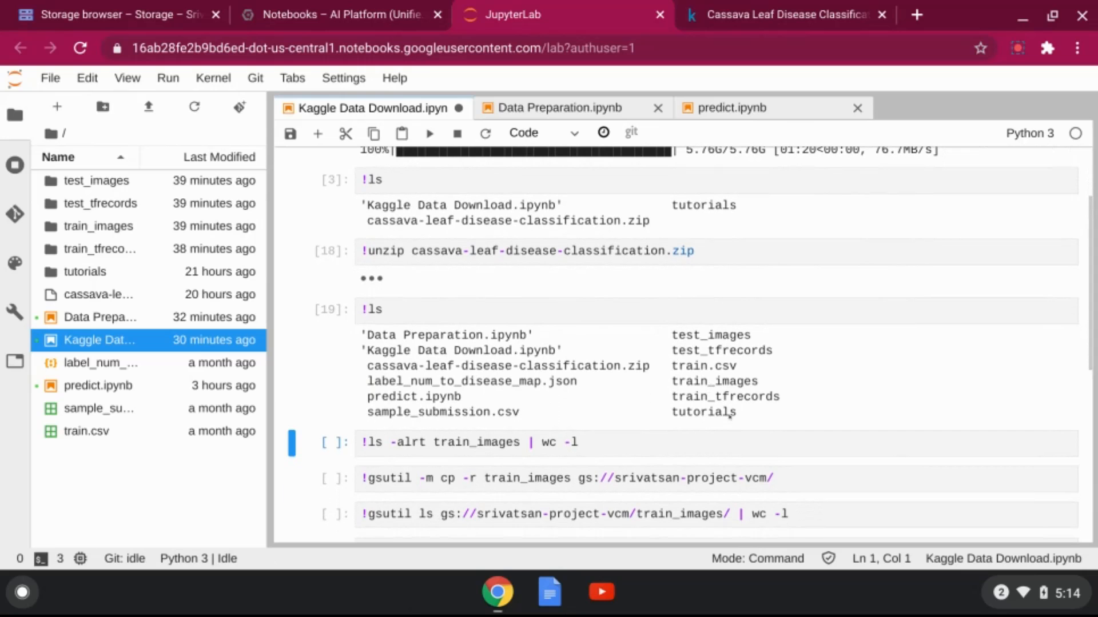
Examine the gsutil command that copies train_images to the Cloud Storage bucket, and save the Kaggle Data Download notebook
scroll(504, 402, "down", 1)
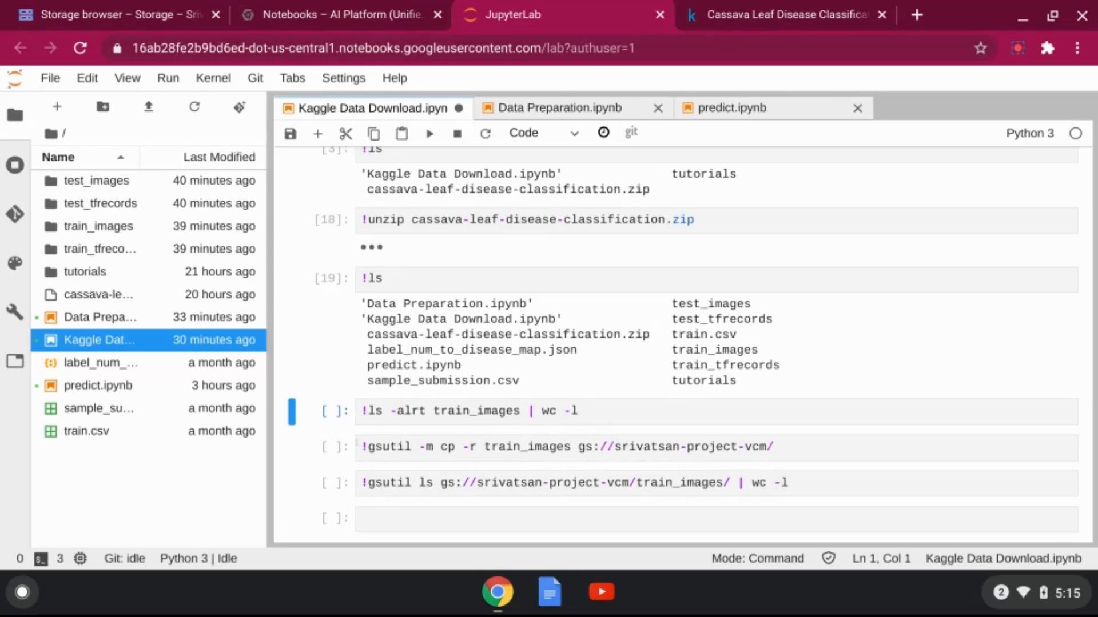
left_click_drag(357, 447, 807, 450)
left_click(389, 447)
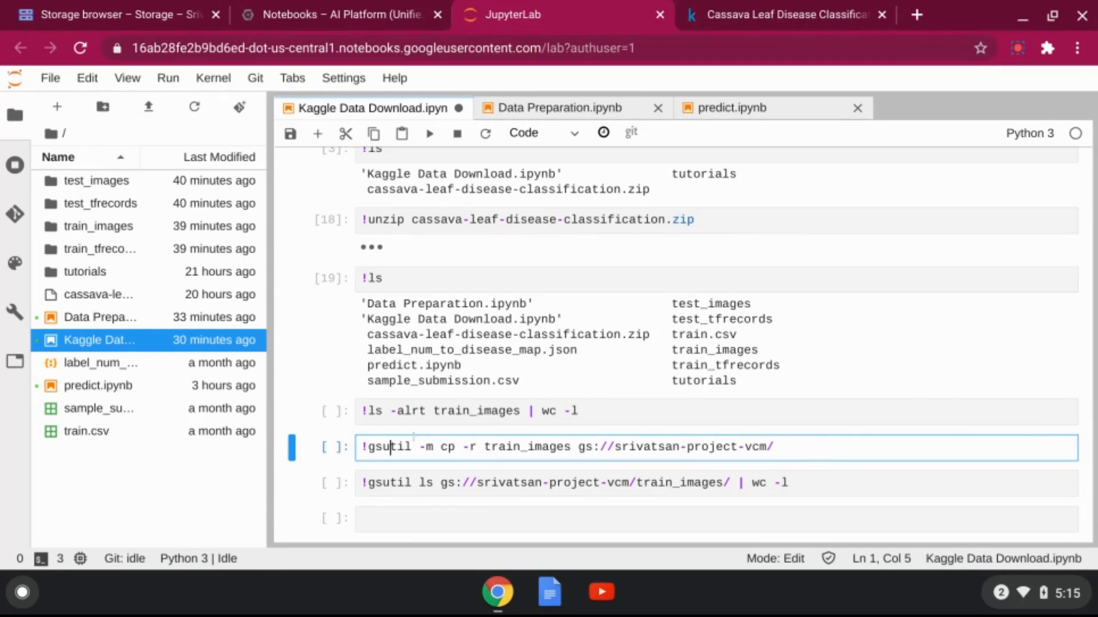
left_click(411, 447)
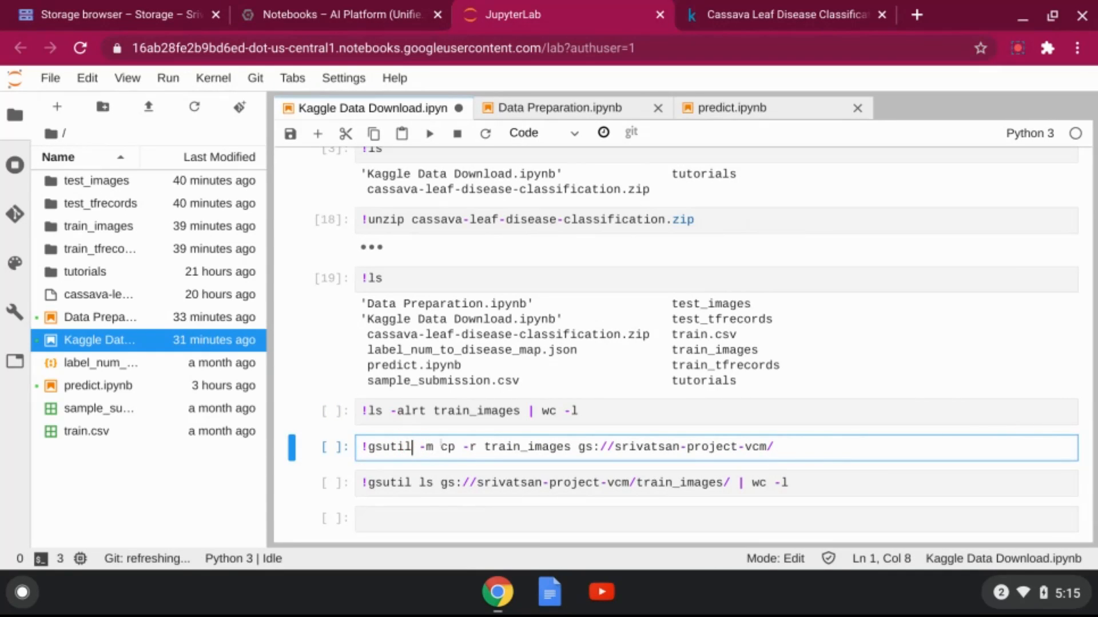
left_click_drag(433, 446, 421, 446)
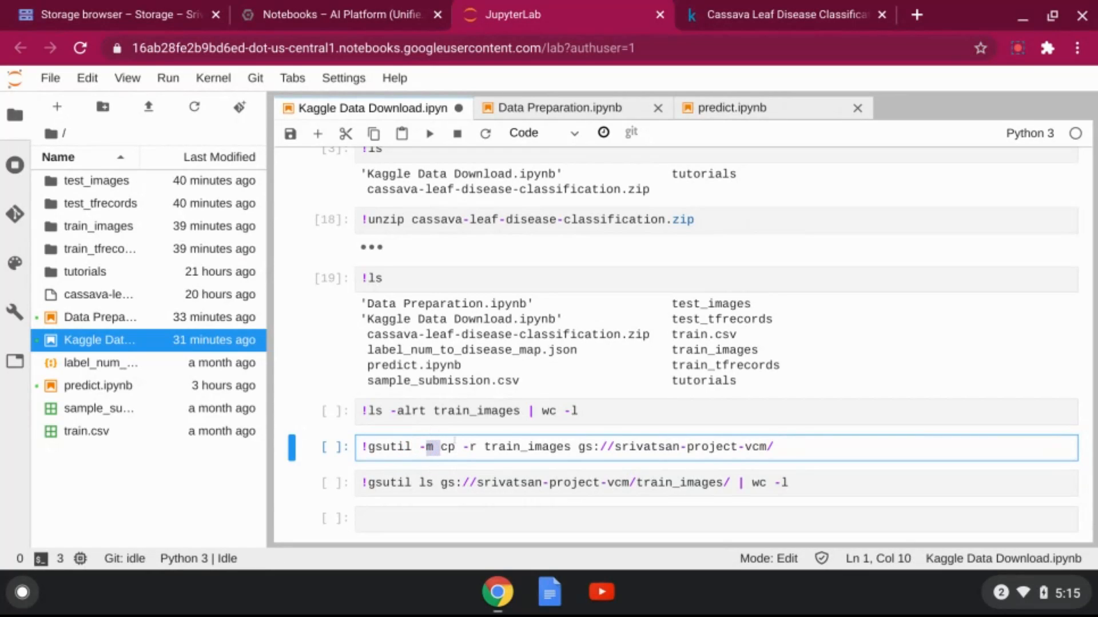
mouse_move(456, 447)
left_mouse_down()
mouse_move(441, 448)
mouse_move(456, 448)
left_mouse_up()
left_click(530, 447)
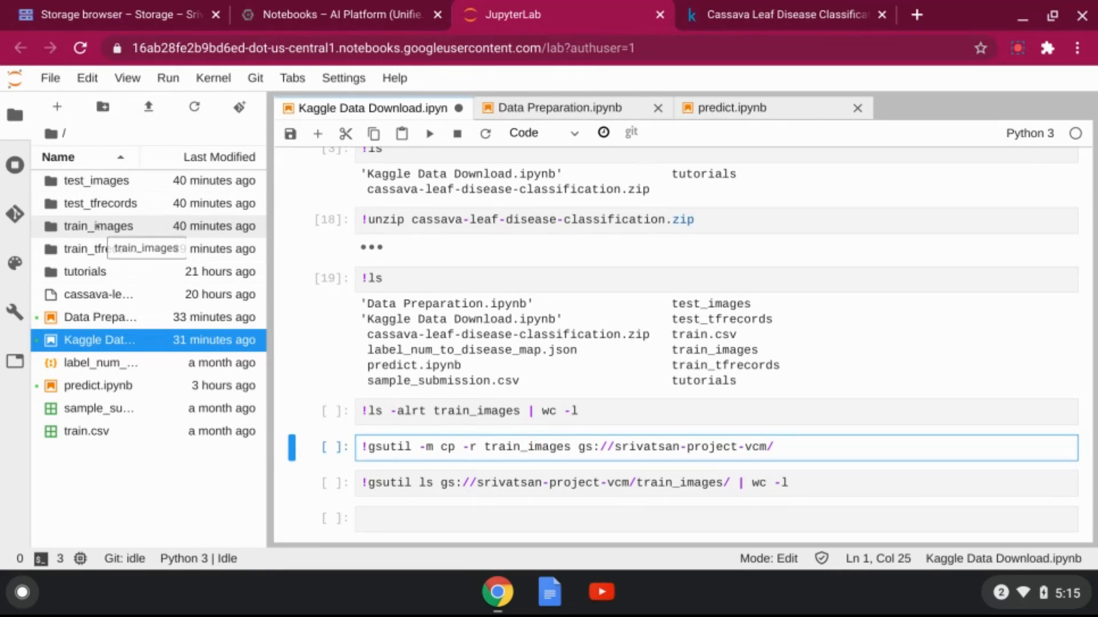
key("ctrl+s")
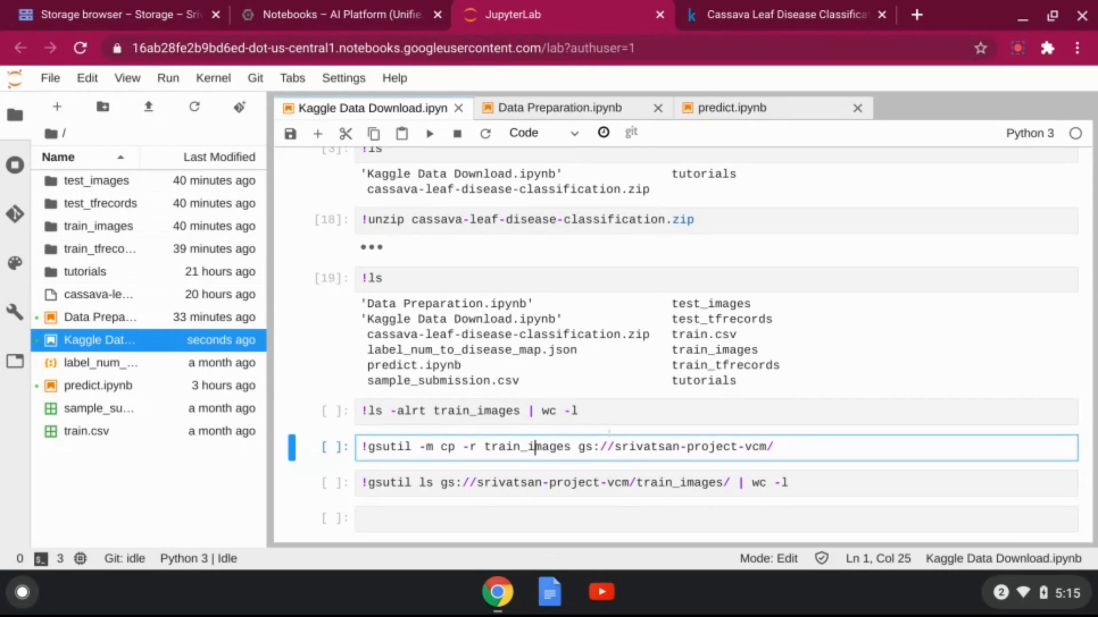
left_click_drag(575, 446, 792, 446)
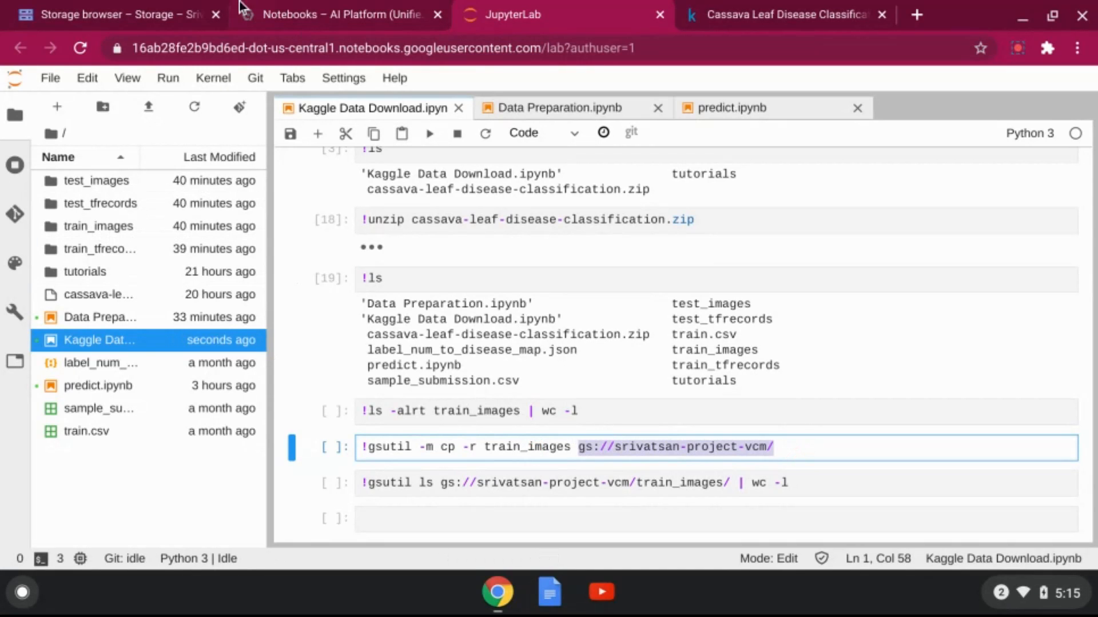
Switch to the Google Cloud Storage browser, view the bucket creation form, and return to the bucket list without creating one
left_click(114, 14)
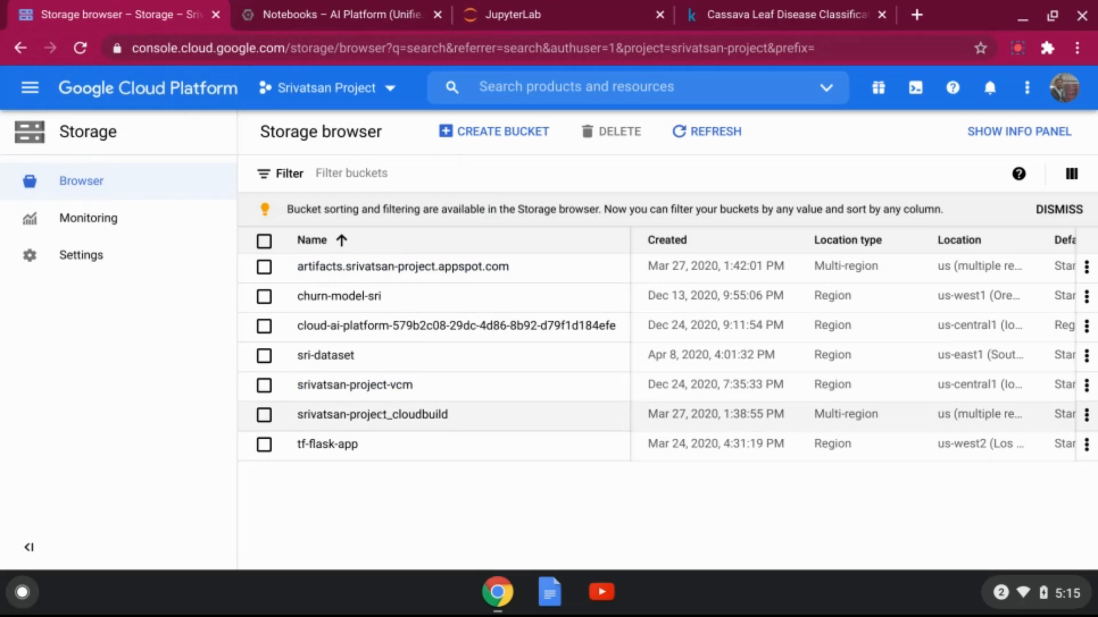
left_click(497, 128)
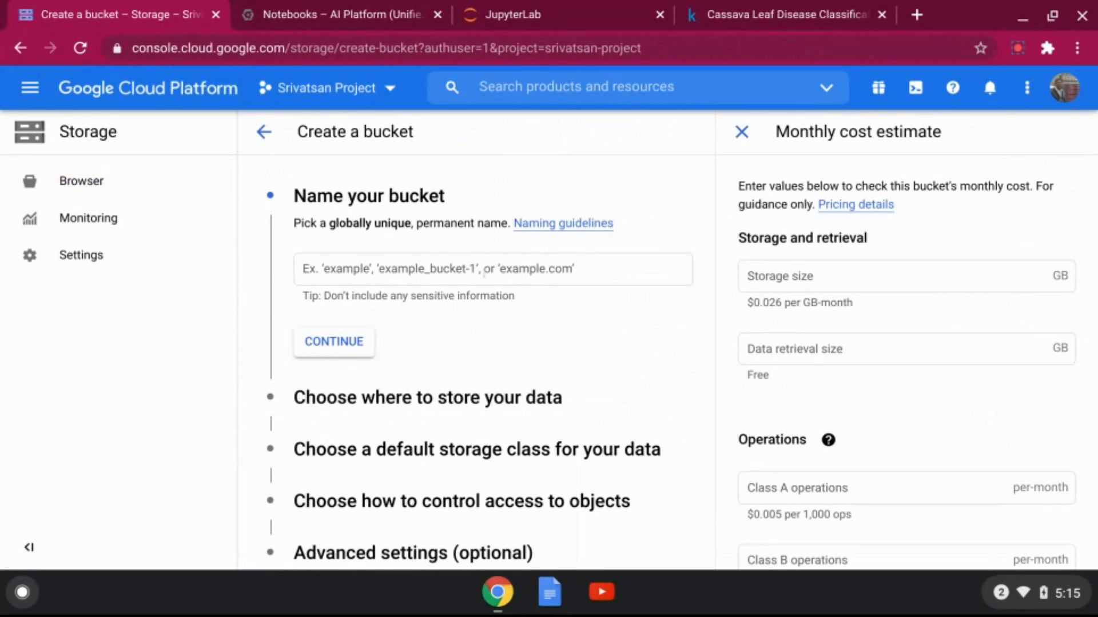
scroll(484, 273, "down", 2)
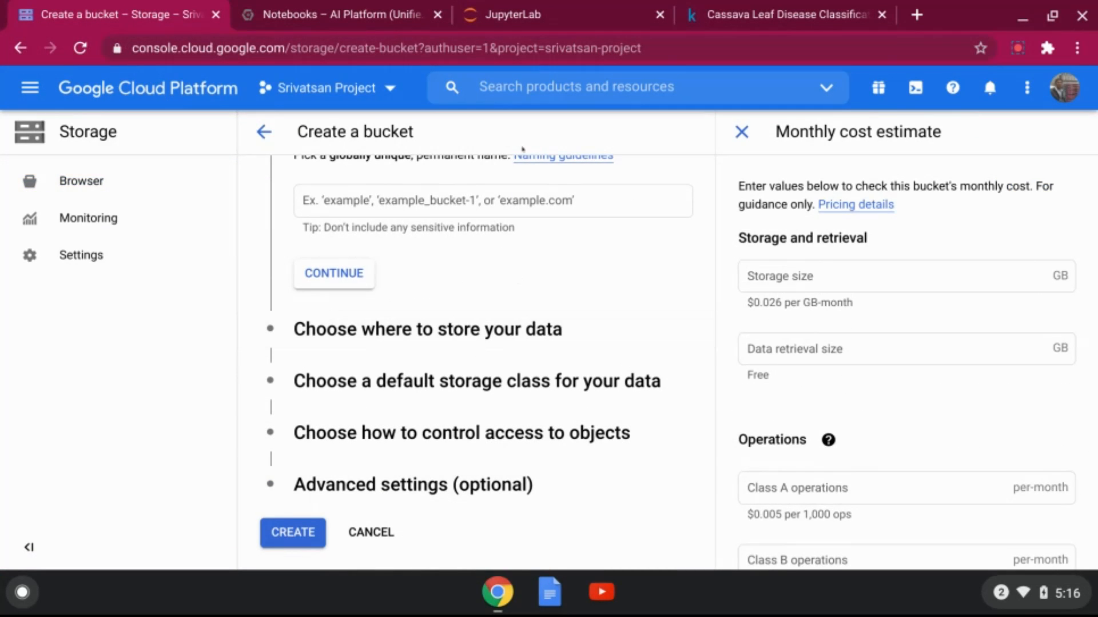
scroll(522, 149, "up", 2)
left_click(264, 132)
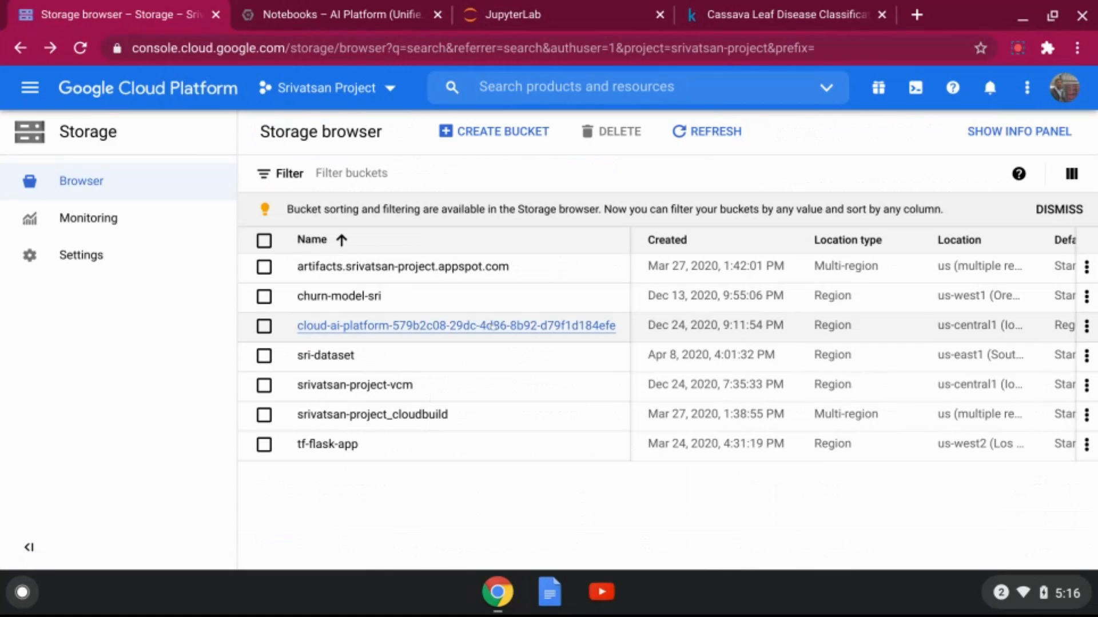
Open the project's vcm bucket, inspect the images in its train_images folder, and return to the bucket's top-level objects
left_click(366, 387)
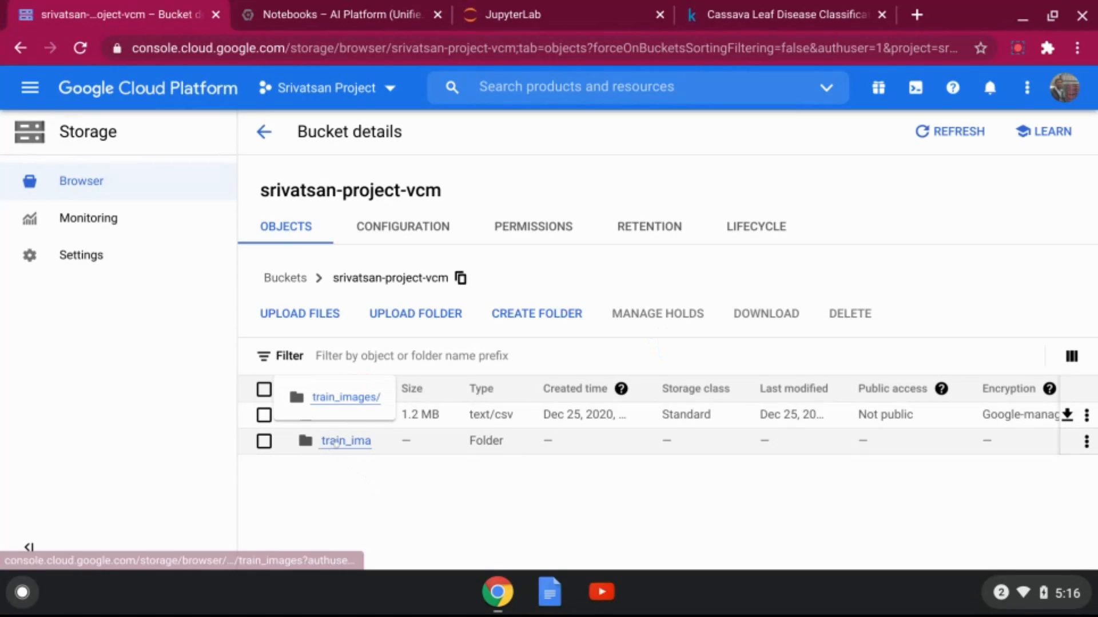
left_click(344, 446)
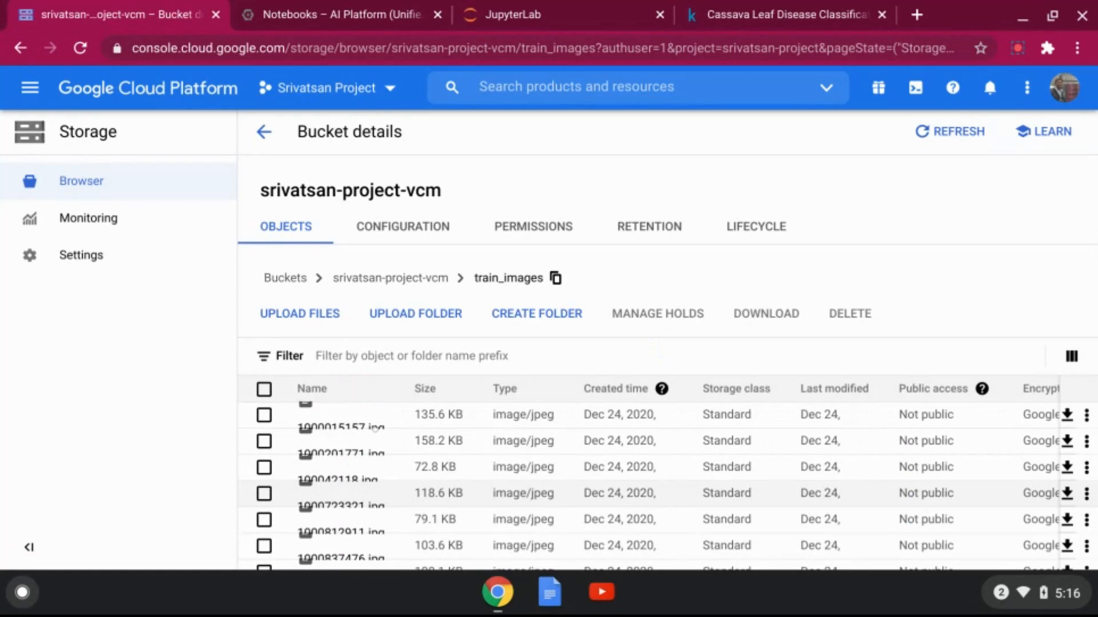
scroll(398, 223, "down", 4)
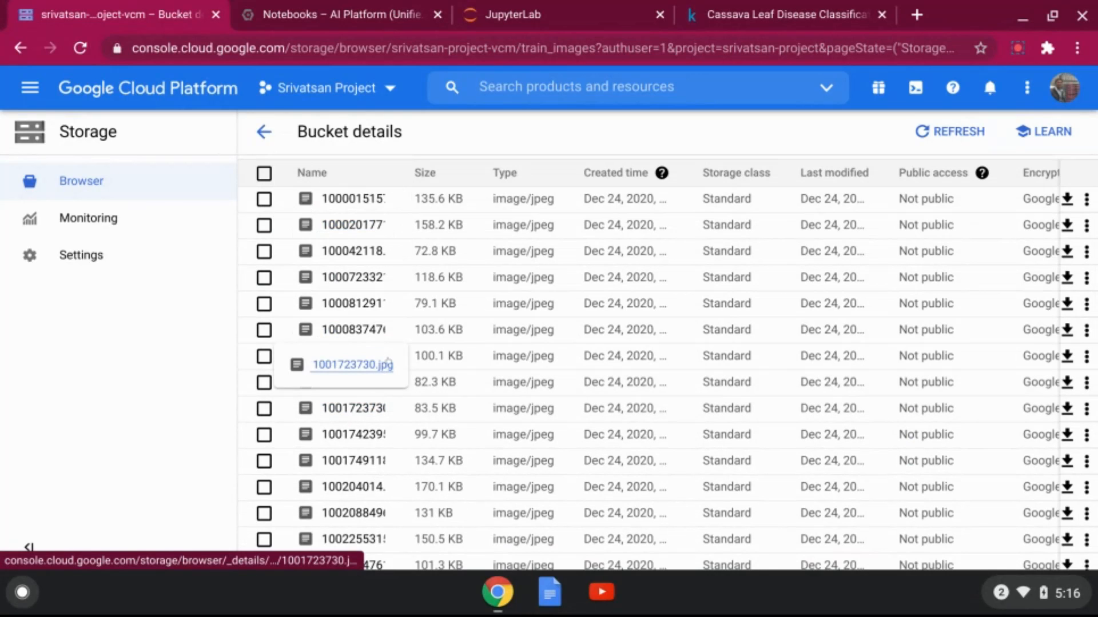
left_click(263, 132)
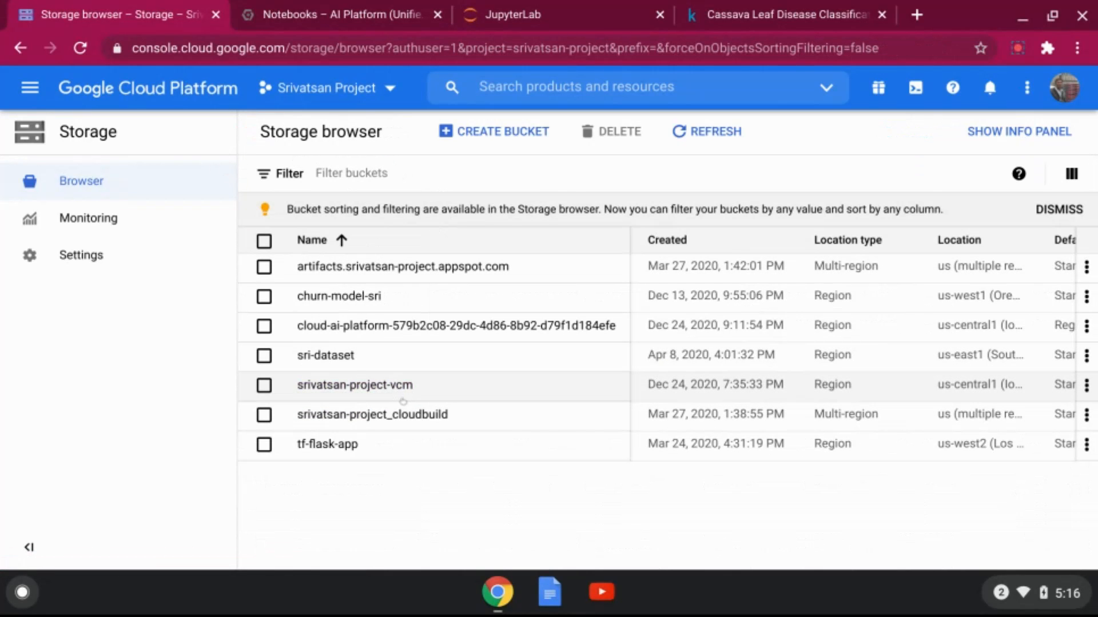
left_click(372, 386)
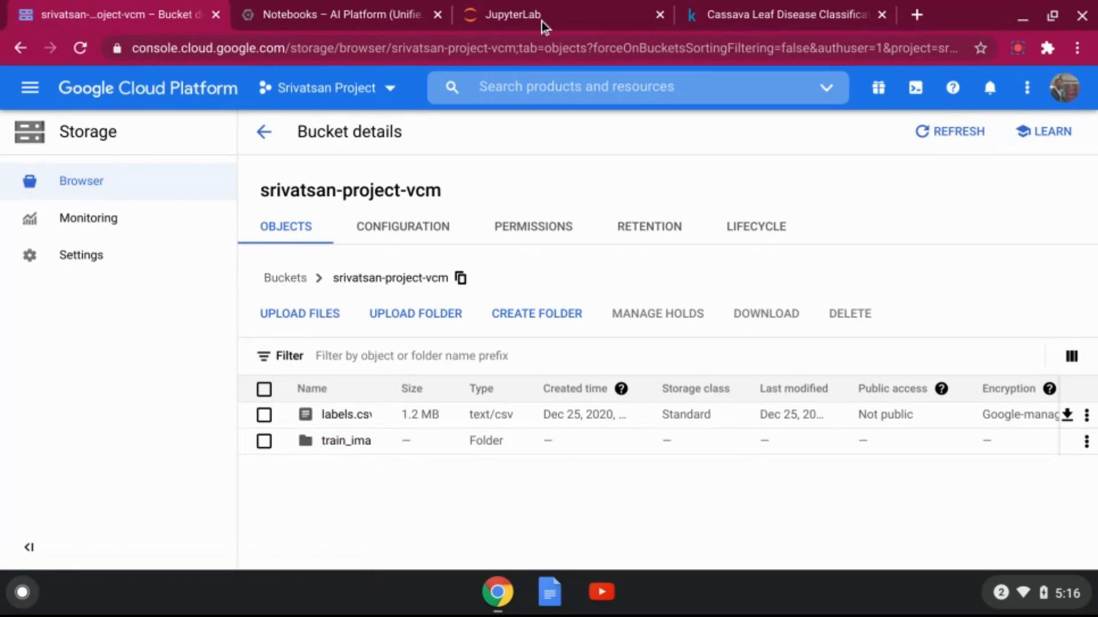
Switch back to JupyterLab and open train.csv to view its image_id and label columns
left_click(551, 11)
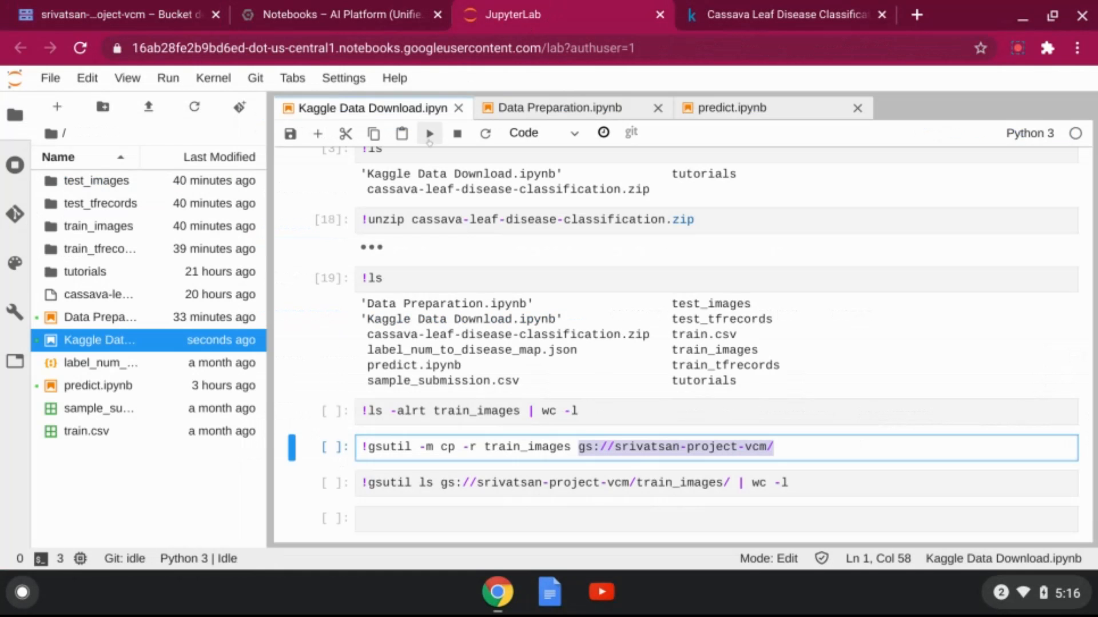
left_click(80, 433)
double_click(80, 433)
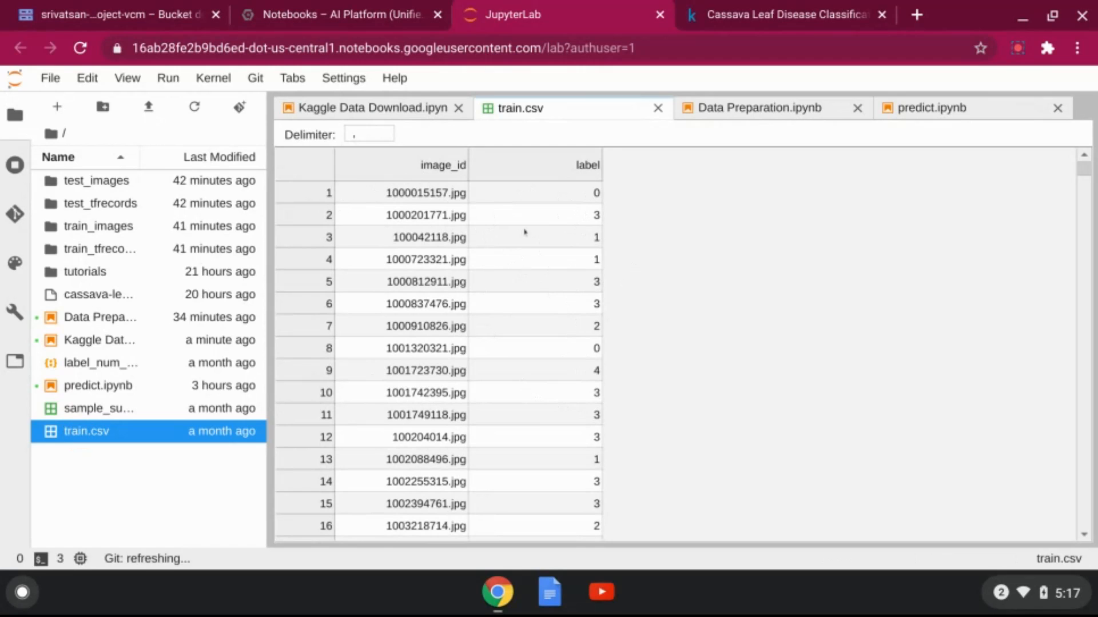
In the Data Preparation notebook, run the cells that import pandas, load train.csv into df, and display the dataframe
left_click(749, 110)
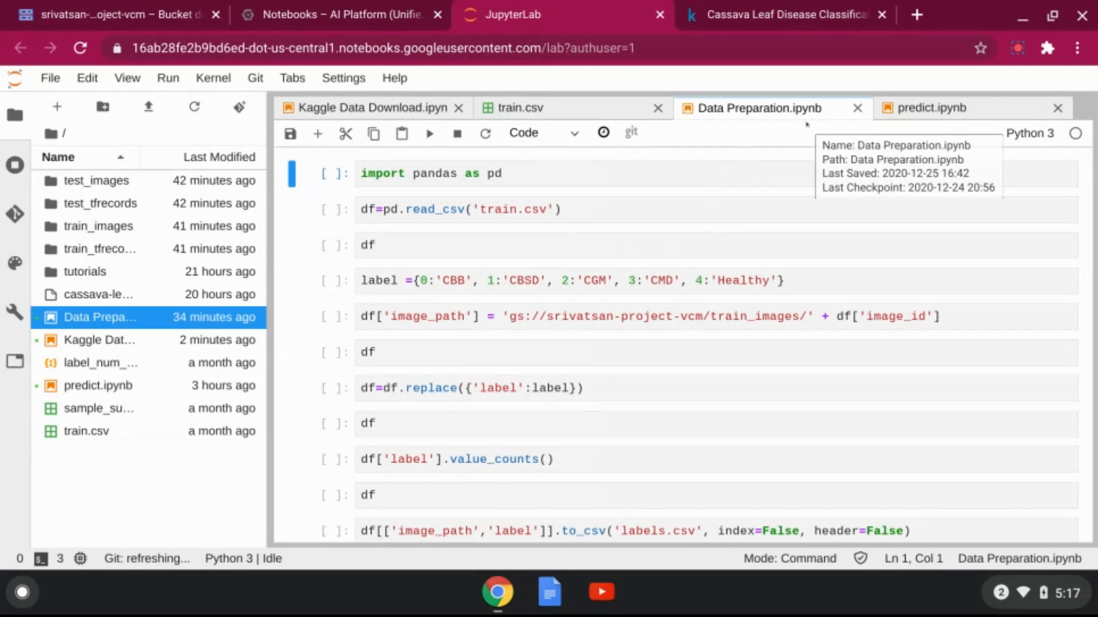
left_click(531, 169)
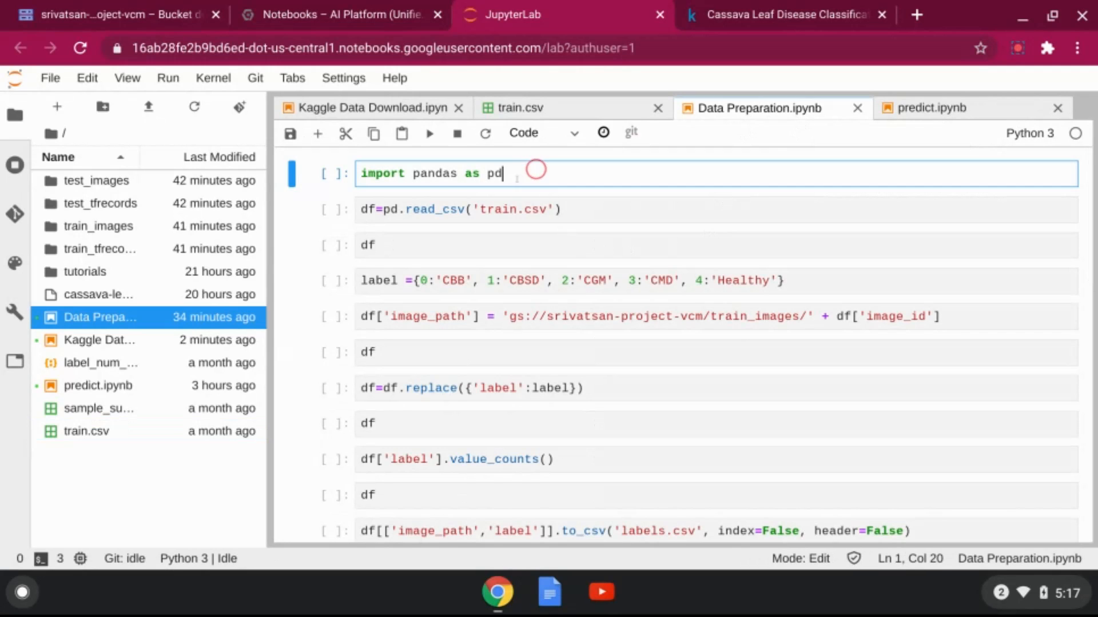
key("shift+Return")
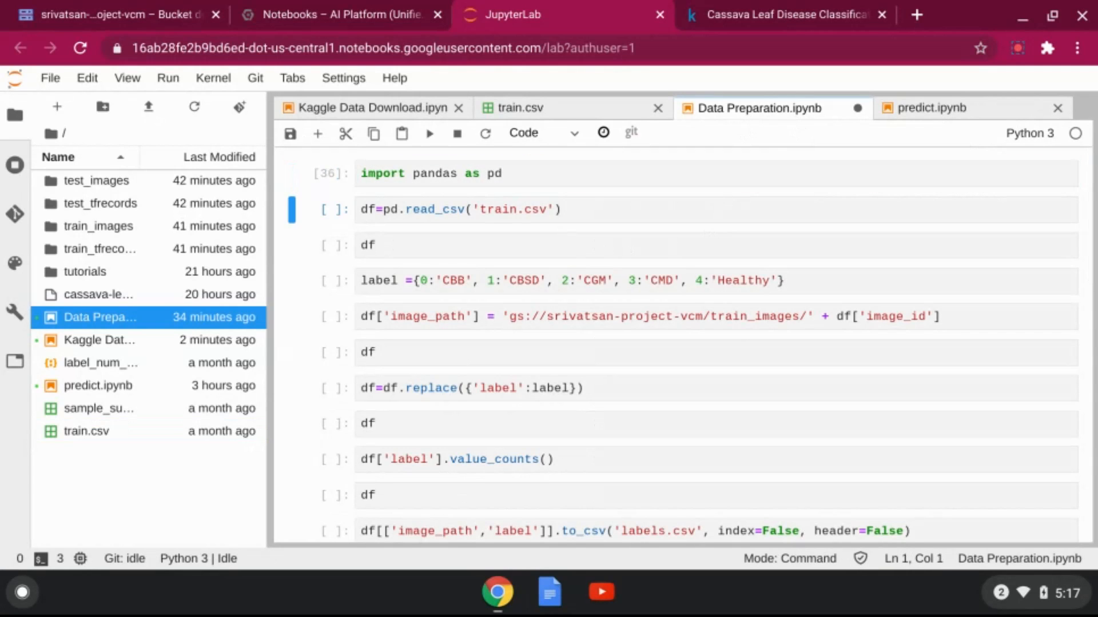
left_click(592, 209)
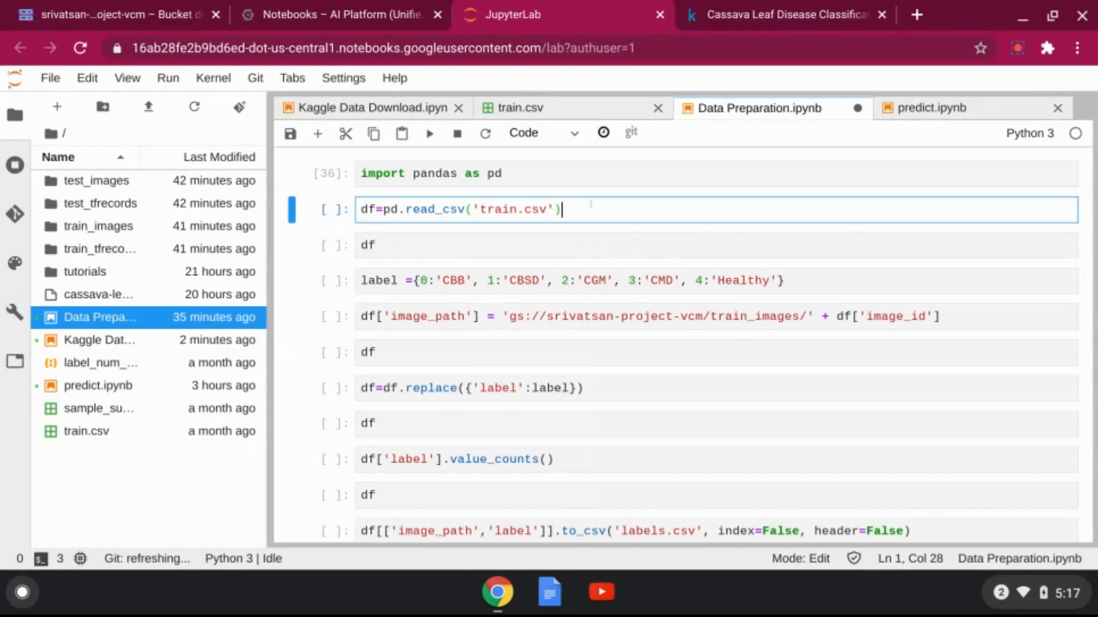
key("shift+Return")
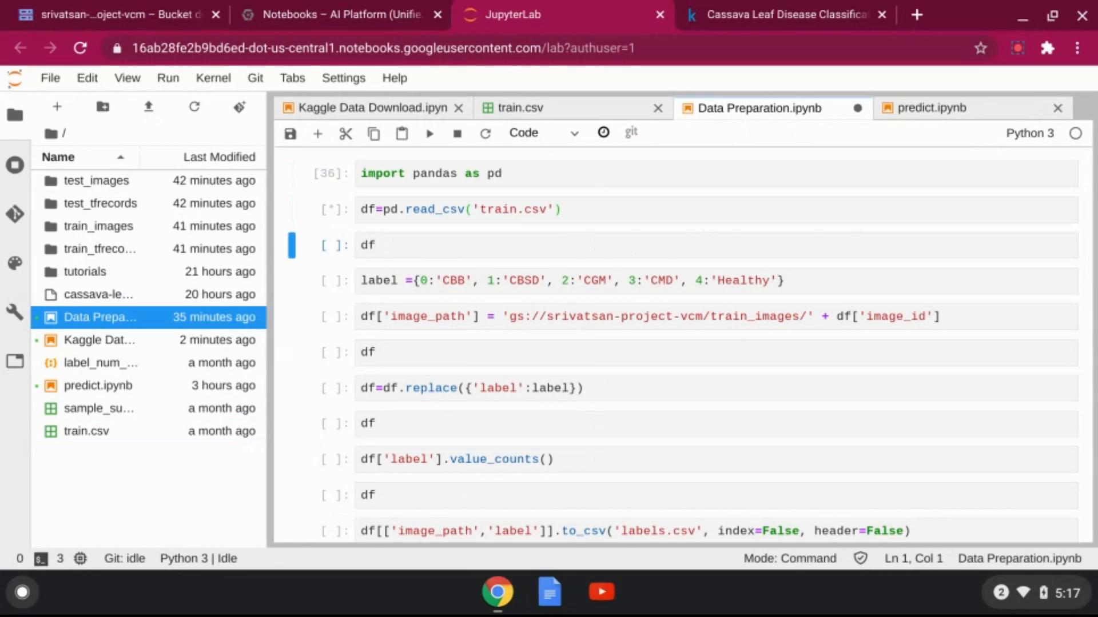
key("shift+Return")
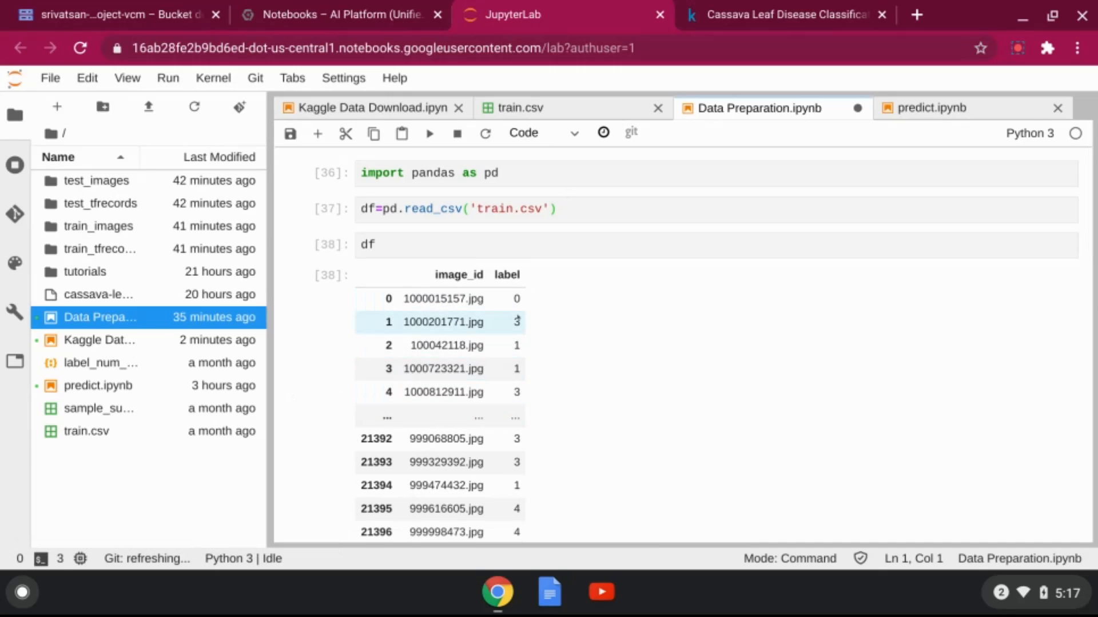
scroll(572, 374, "down", 5)
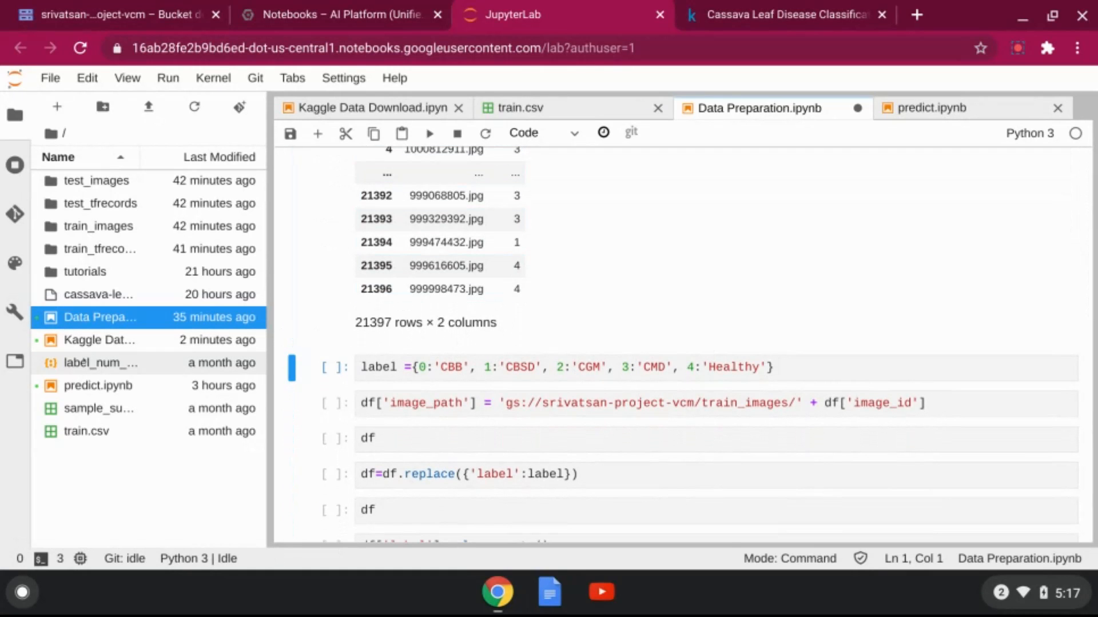
View the label-number-to-disease JSON map and compare it with the label dictionary in the Data Preparation notebook
double_click(86, 363)
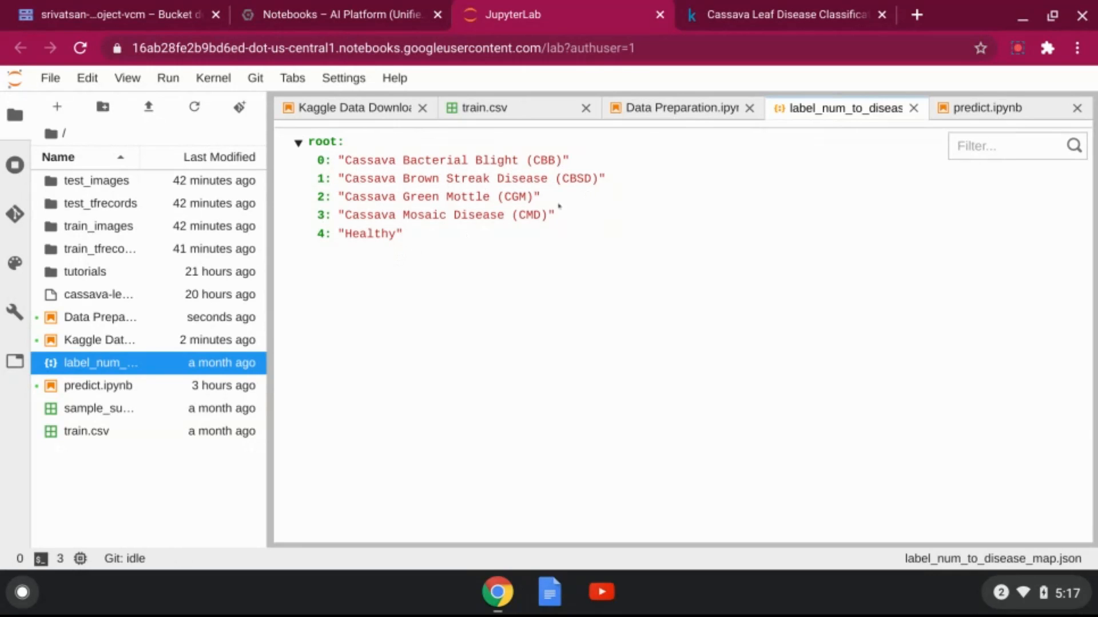
left_click(669, 107)
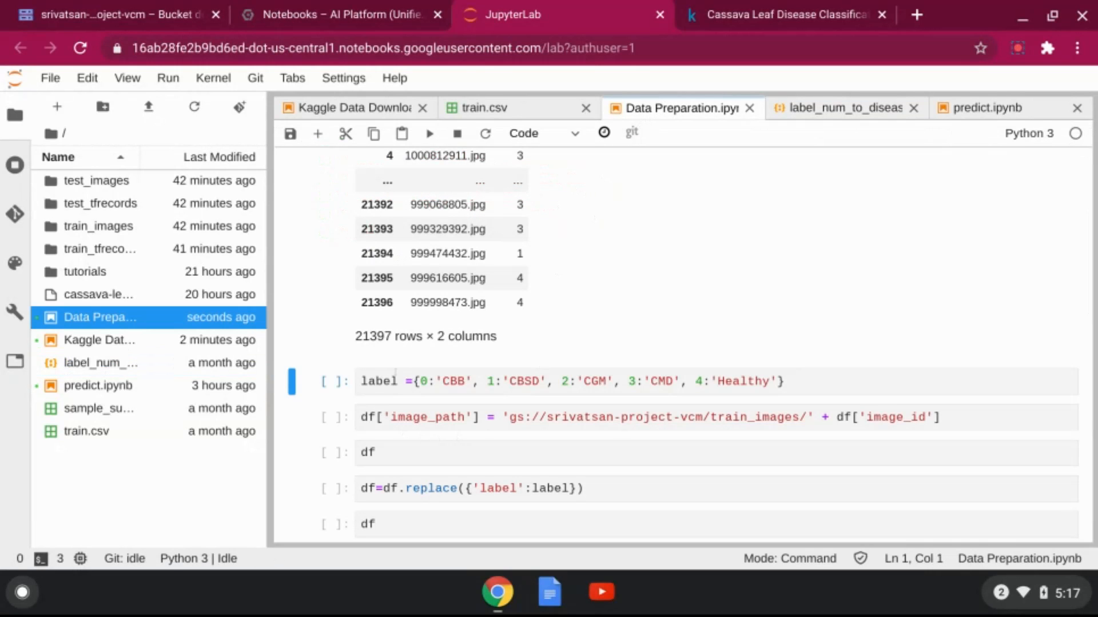
left_click_drag(359, 381, 821, 383)
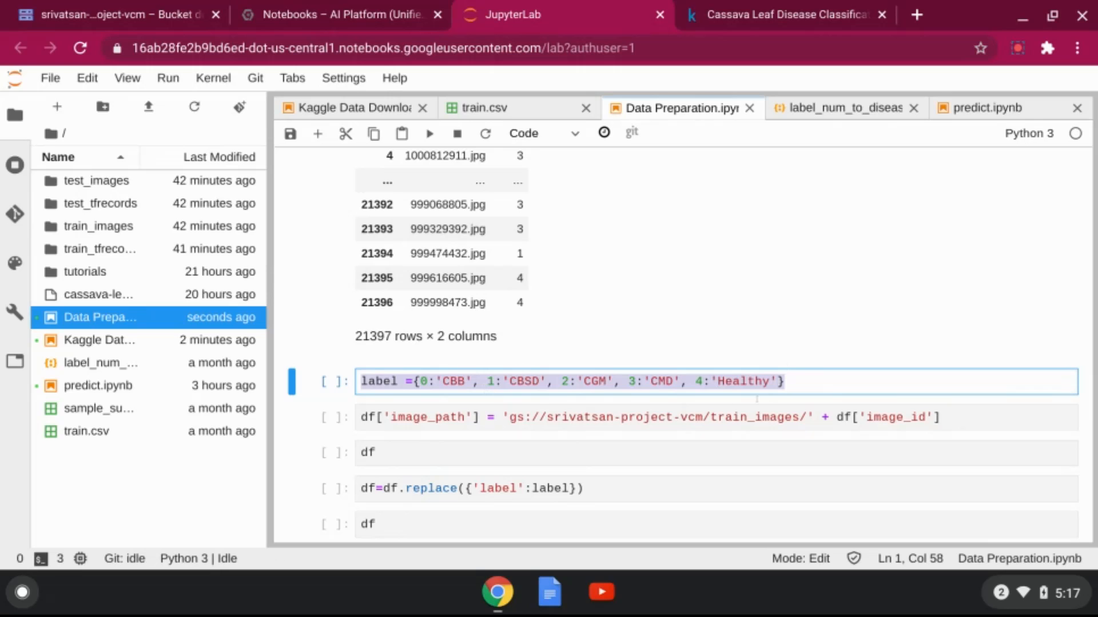
scroll(420, 429, "up", 4)
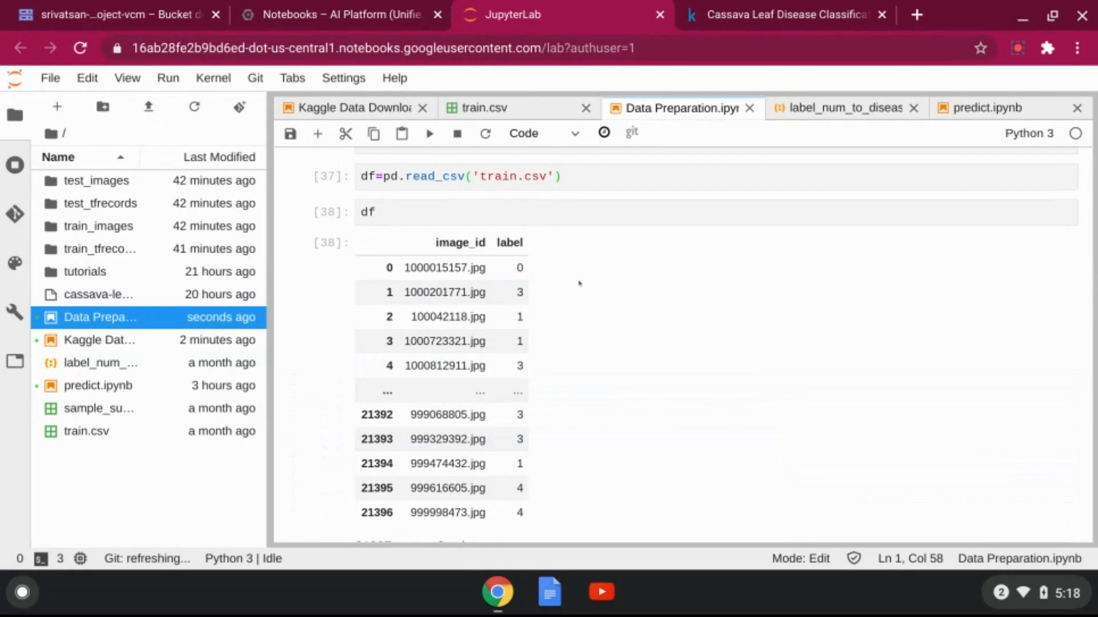
scroll(576, 290, "down", 3)
scroll(577, 290, "down", 1)
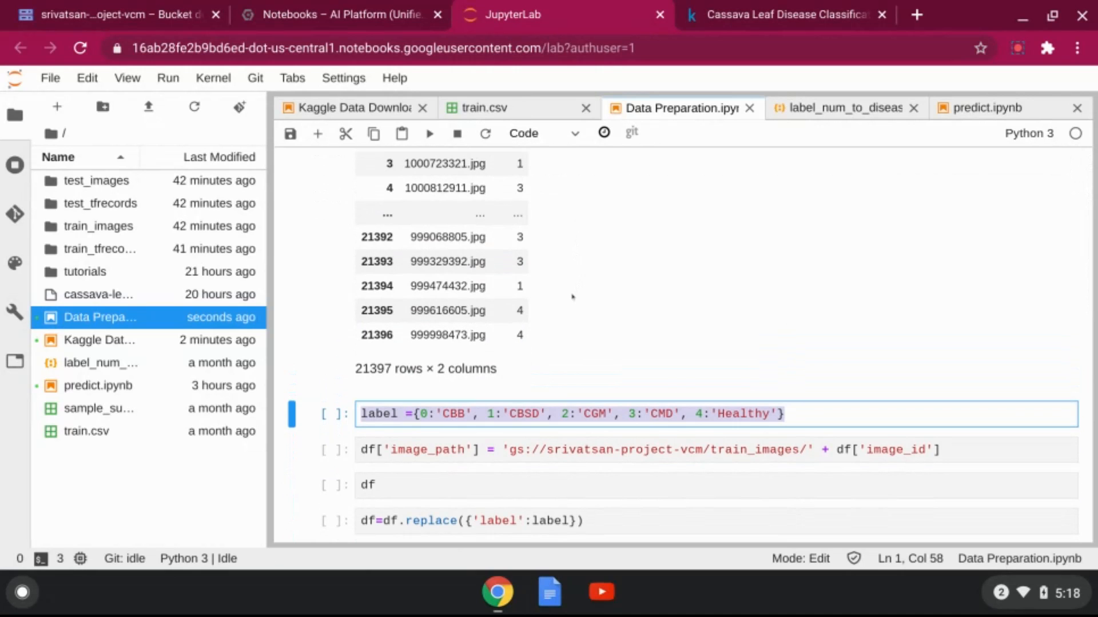
scroll(684, 343, "down", 2)
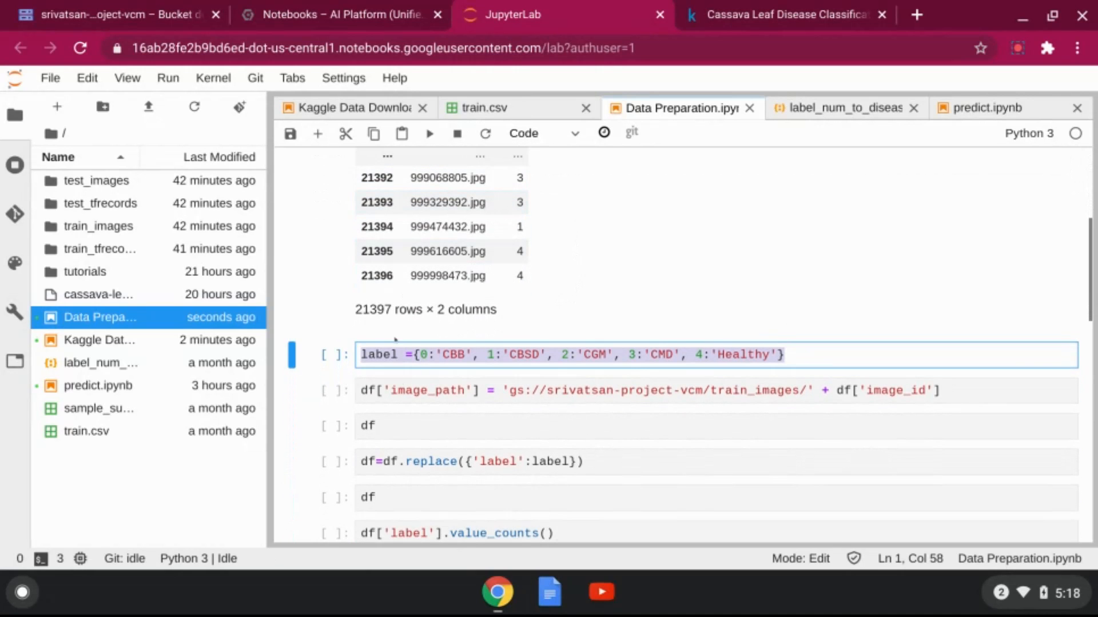
Run the cells that add an image_path column, joining the bucket's train_images path with image_id, and display df
double_click(426, 390)
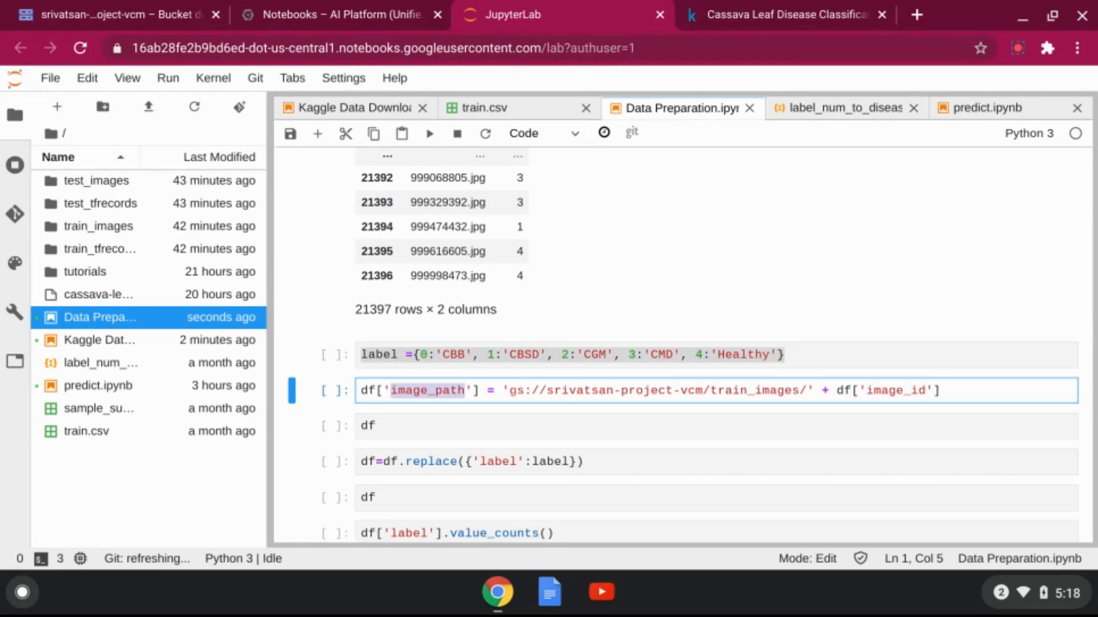
left_click_drag(506, 391, 807, 390)
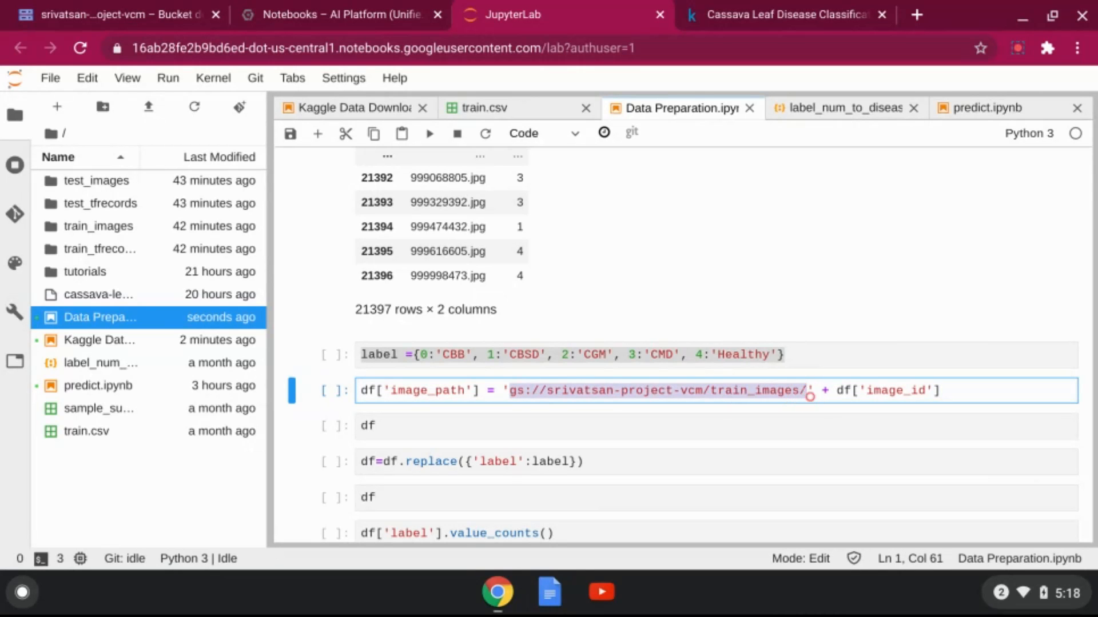
left_click(917, 391)
scroll(662, 326, "up", 5)
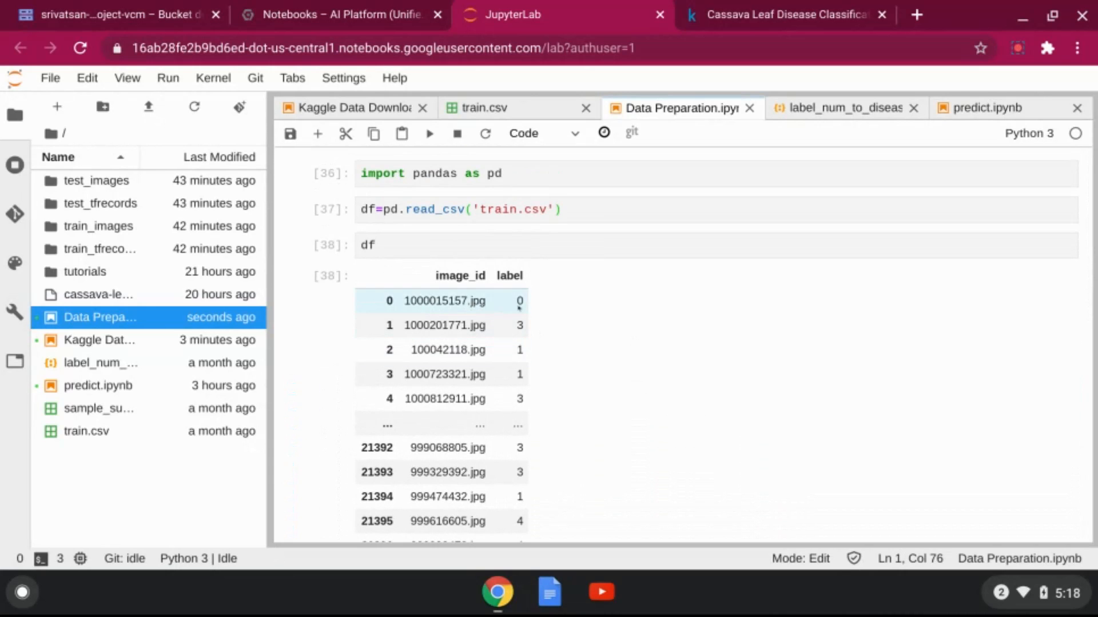
scroll(519, 307, "down", 4)
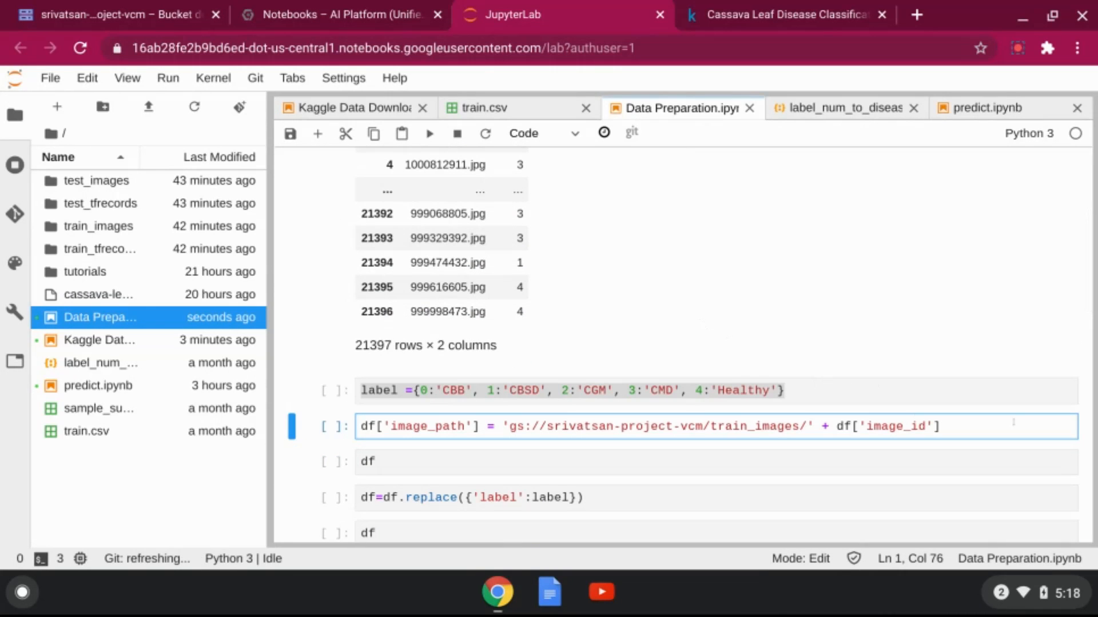
key("shift+Return")
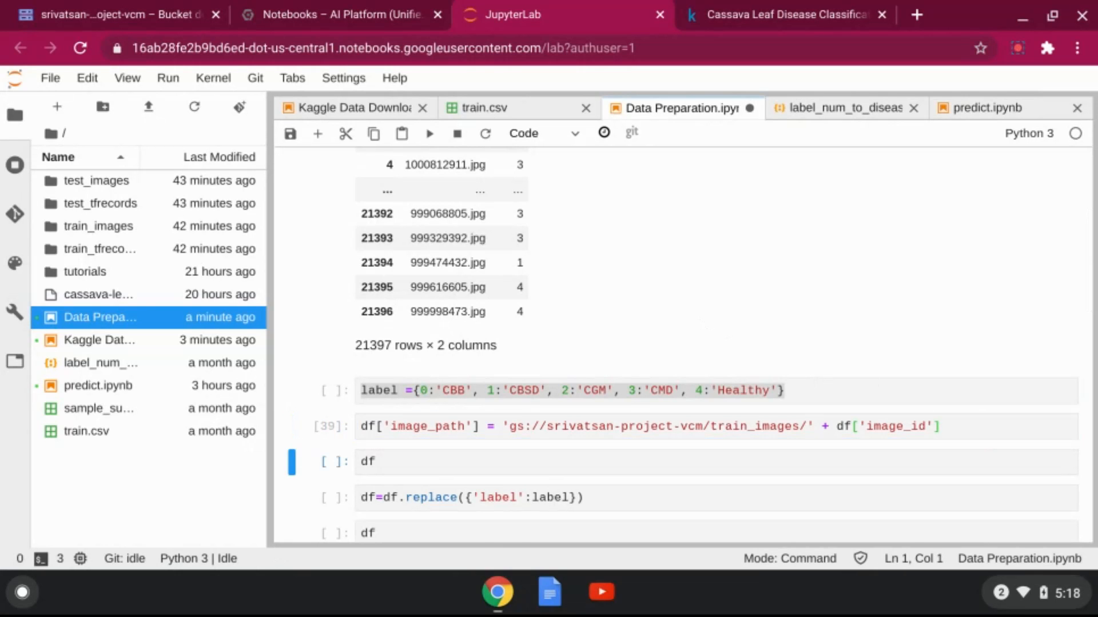
key("shift+Return")
scroll(854, 336, "down", 4)
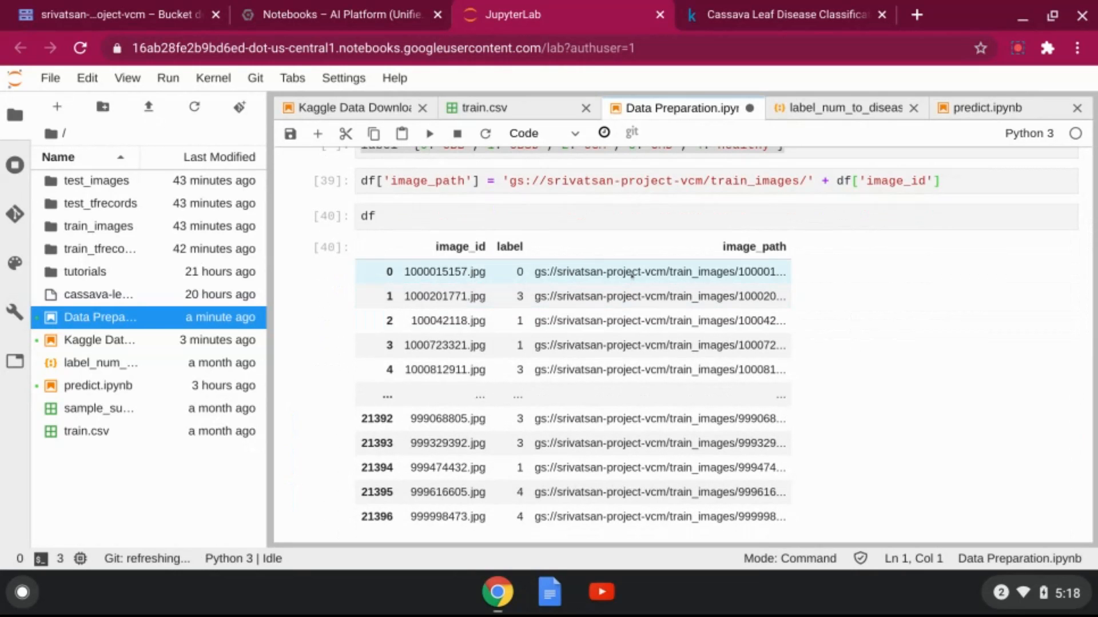
scroll(632, 275, "down", 5)
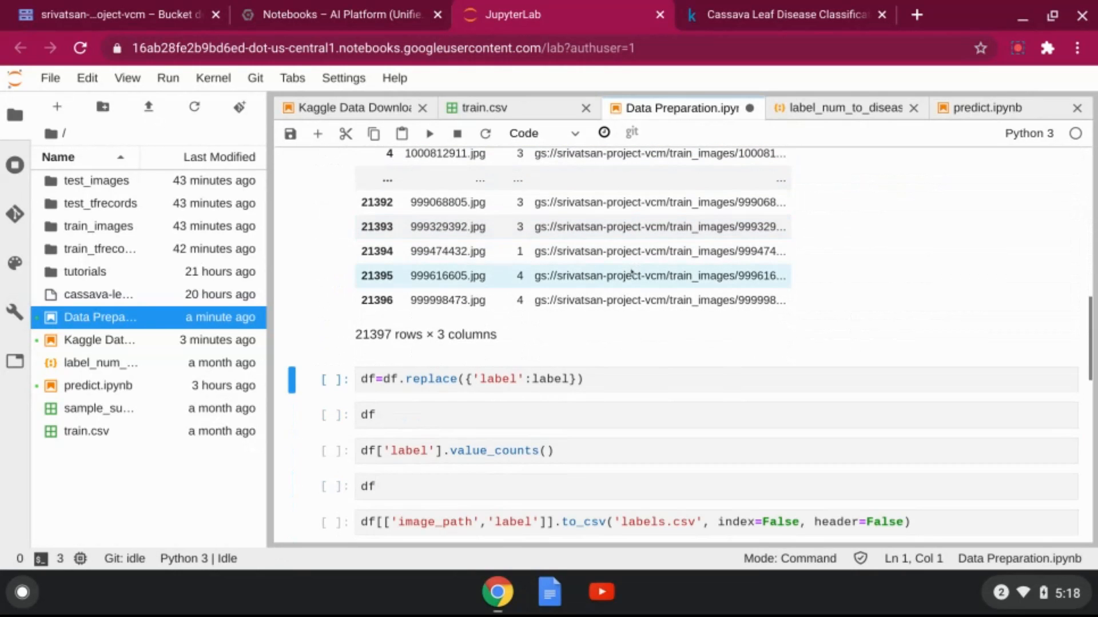
Review the numeric label column in the displayed dataframes against the disease codes in the label dictionary
scroll(631, 274, "up", 6)
scroll(632, 275, "up", 5)
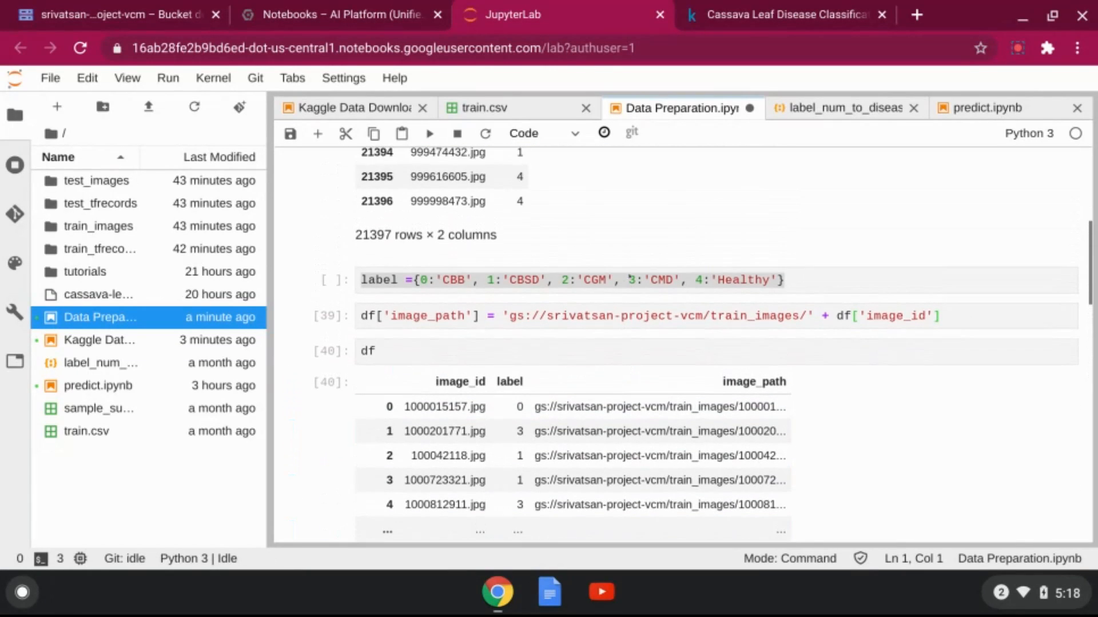
scroll(627, 278, "up", 1)
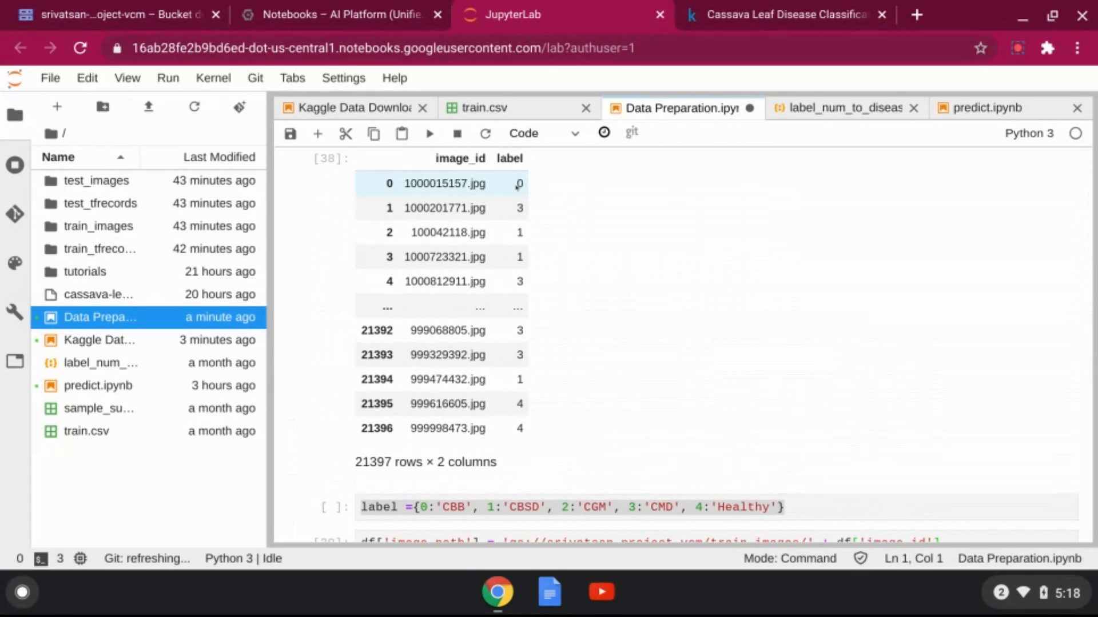
scroll(541, 266, "up", 3)
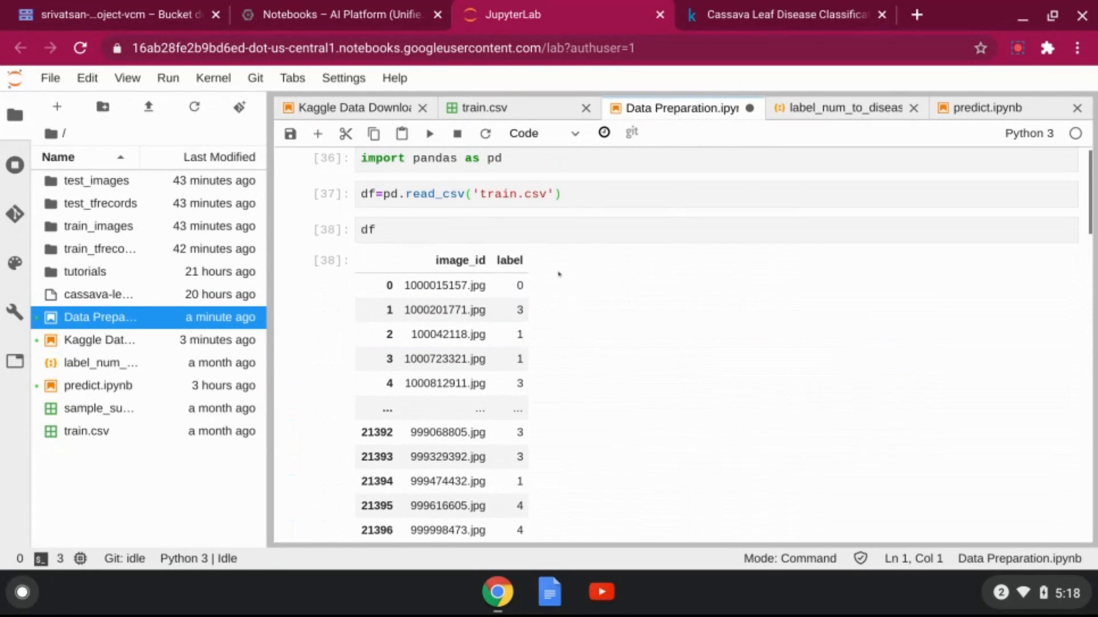
scroll(548, 263, "down", 15)
scroll(592, 247, "up", 4)
scroll(593, 247, "up", 6)
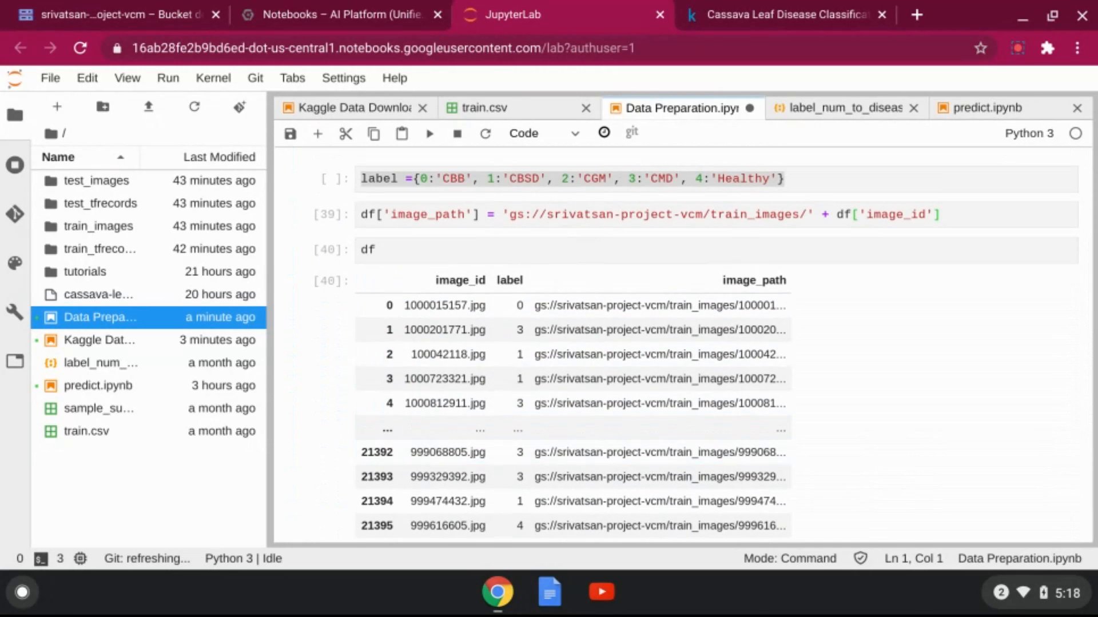
left_click(600, 191)
scroll(667, 249, "down", 4)
scroll(667, 249, "down", 1)
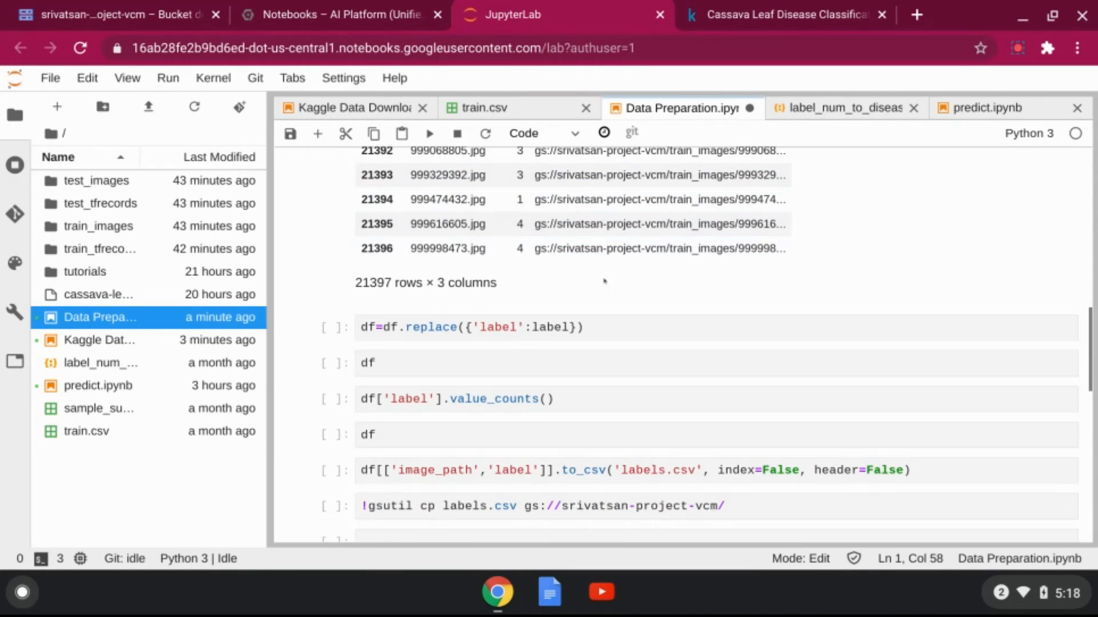
Run the cells that replace df's numeric labels with the label dictionary's disease codes and display the updated dataframe
left_click(399, 327)
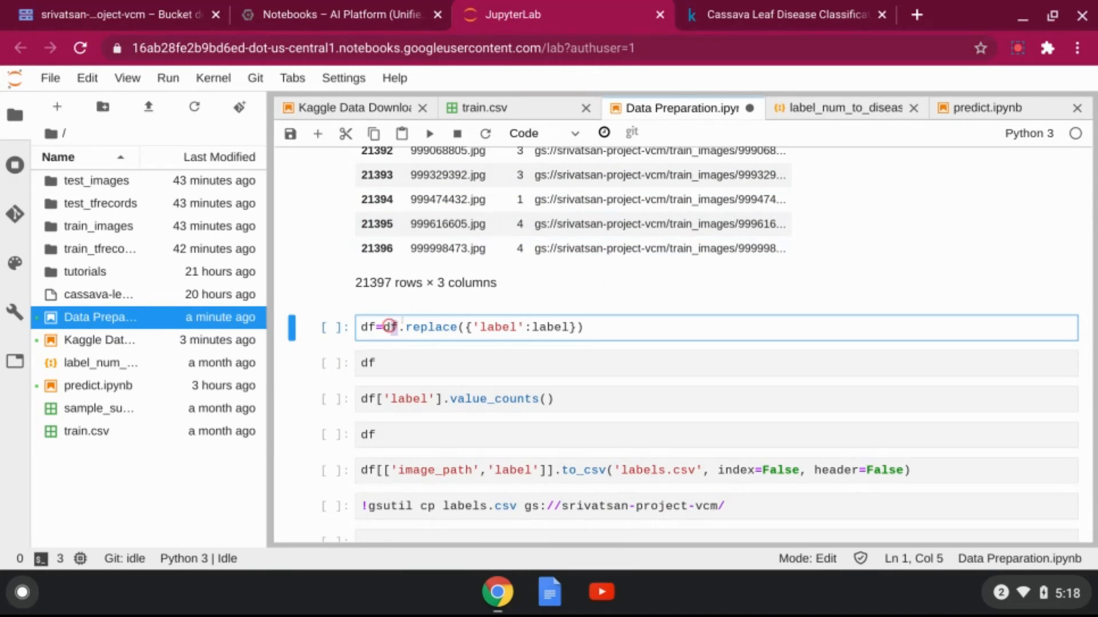
left_click(463, 327)
left_click(497, 327)
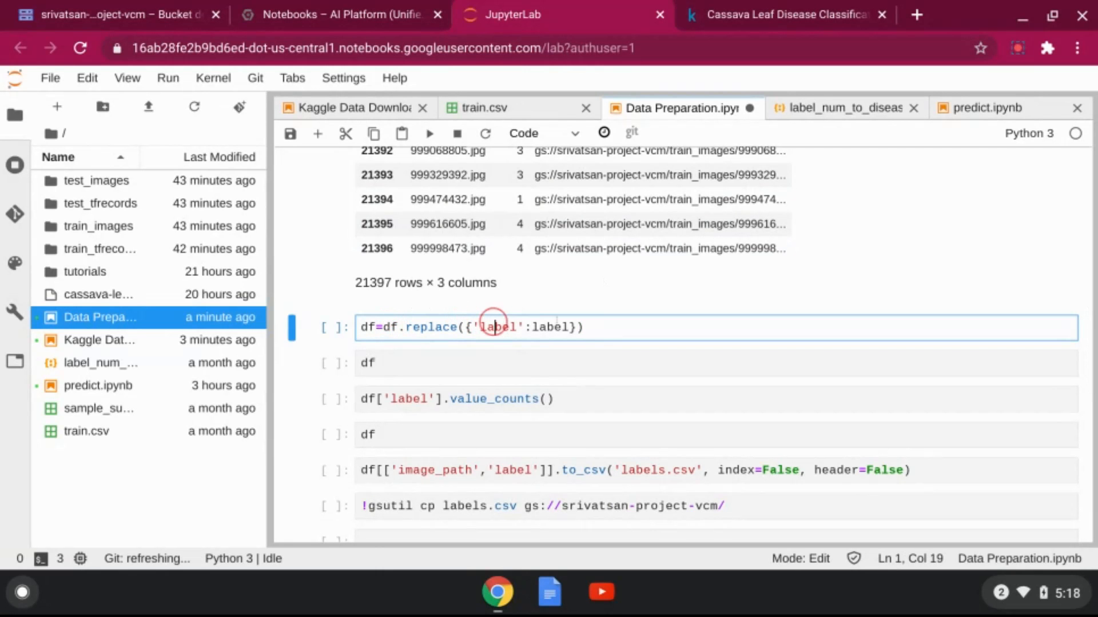
left_click(565, 327)
scroll(648, 347, "up", 5)
scroll(648, 347, "up", 4)
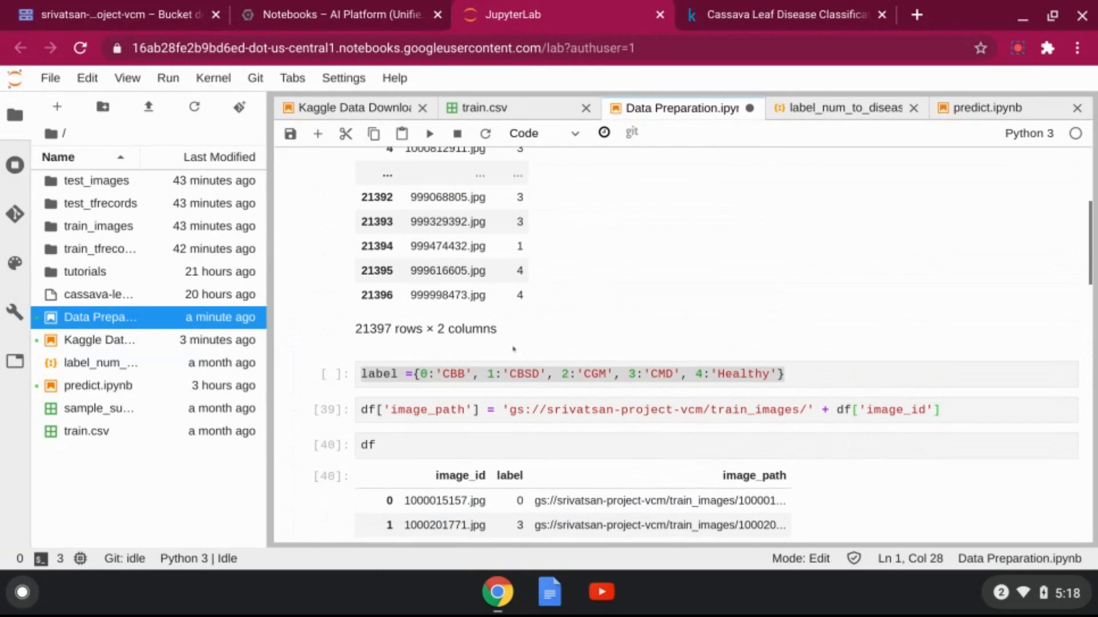
scroll(677, 318, "down", 5)
scroll(677, 318, "down", 3)
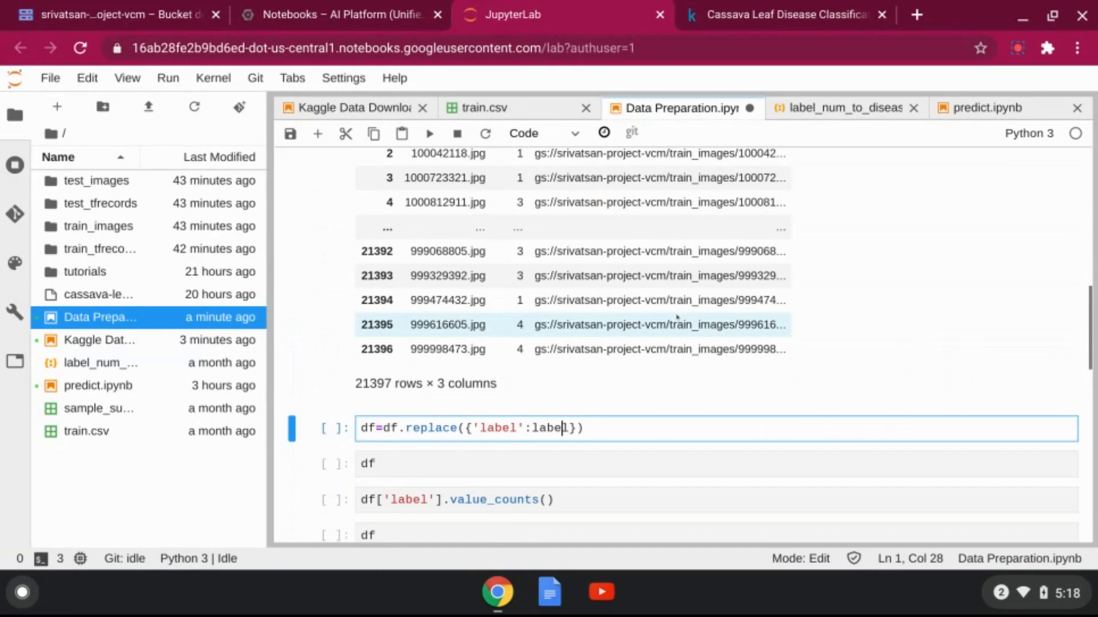
left_click(607, 339)
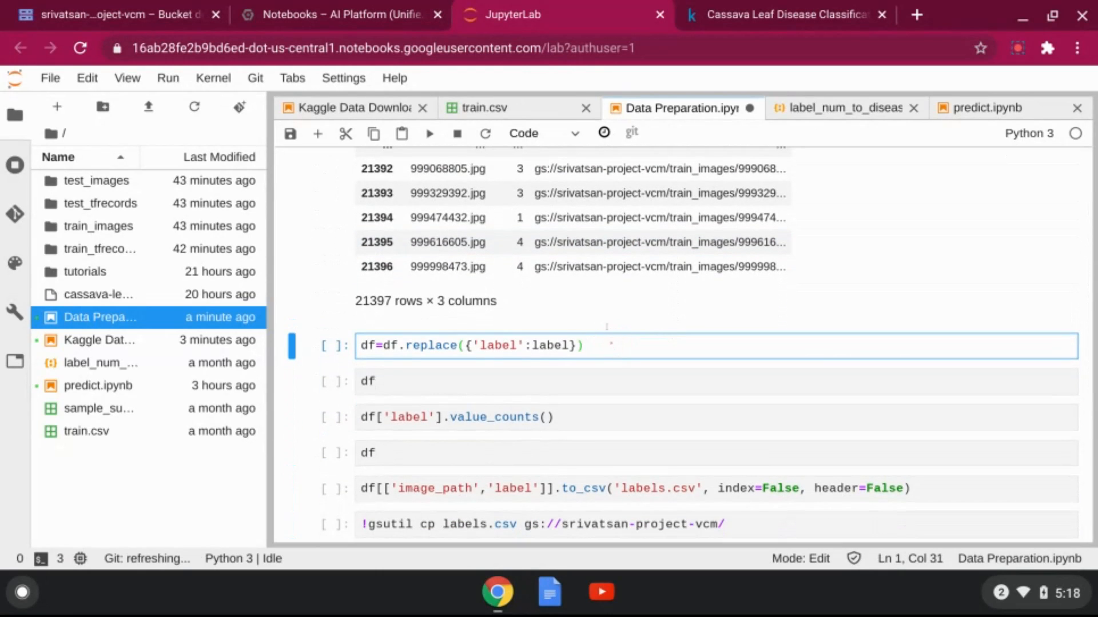
key("shift+Return")
key("shift+Return")
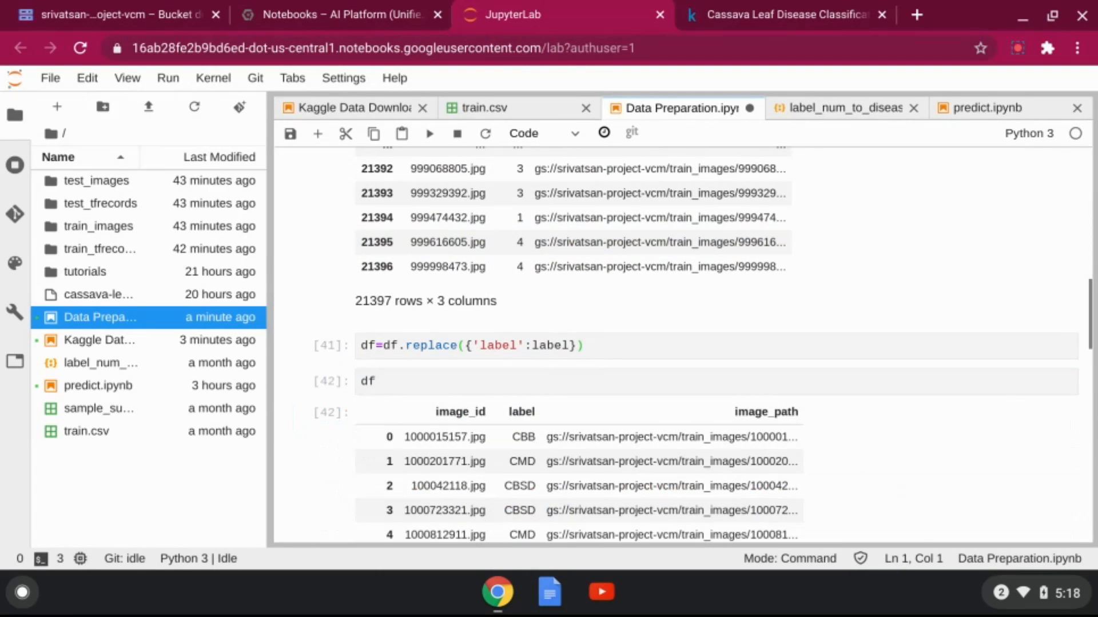
scroll(609, 393, "down", 2)
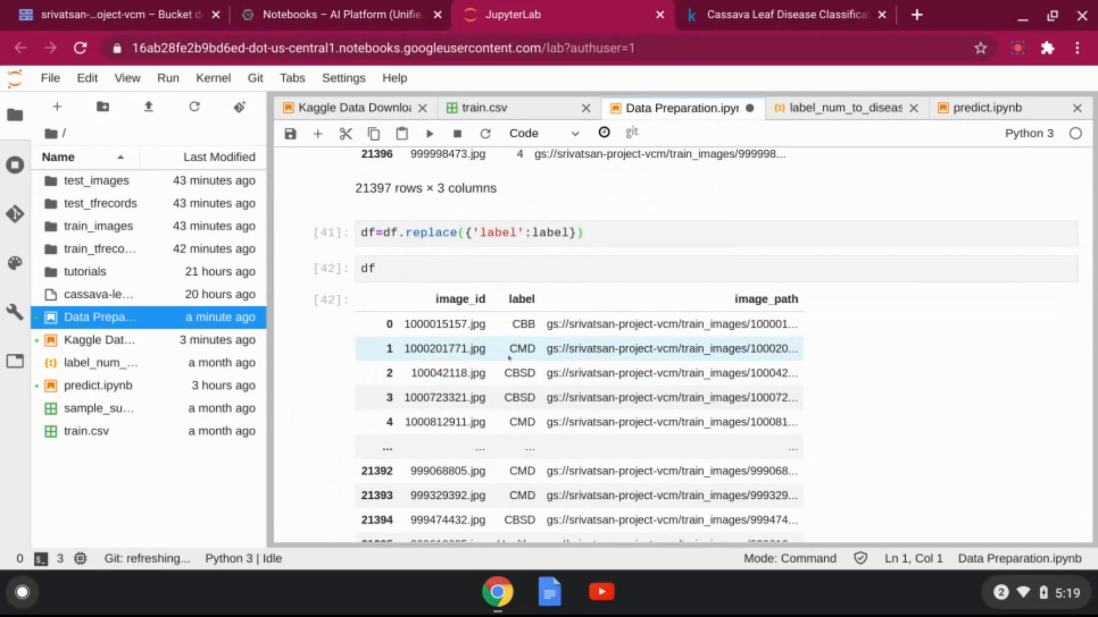
scroll(526, 422, "down", 5)
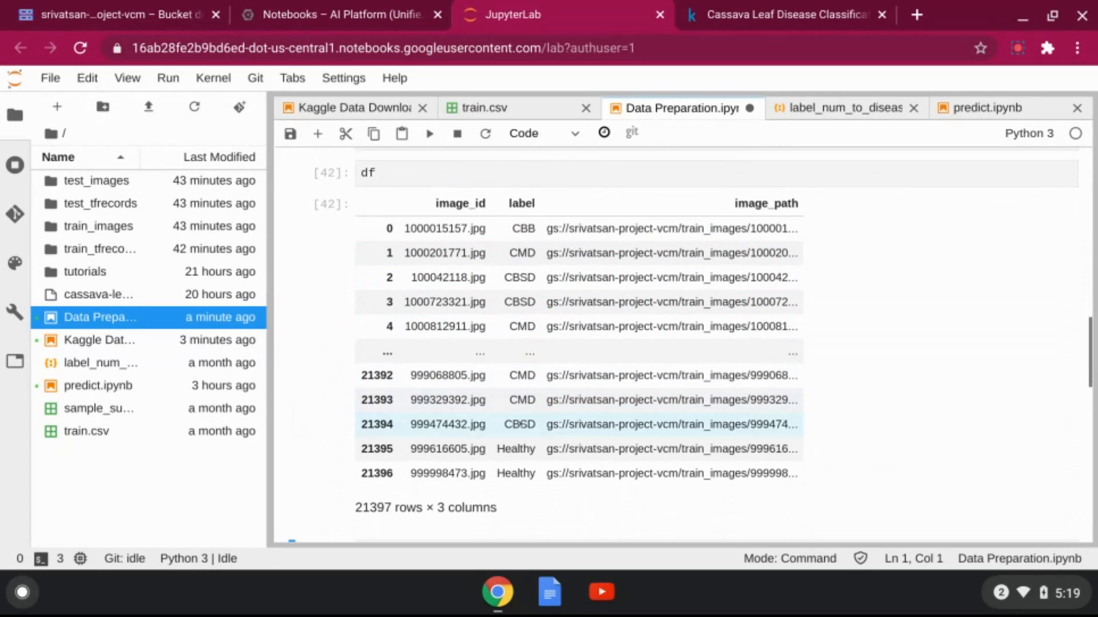
Run the value_counts cell on the label column, examine the class distribution, and display df again
left_click(601, 380)
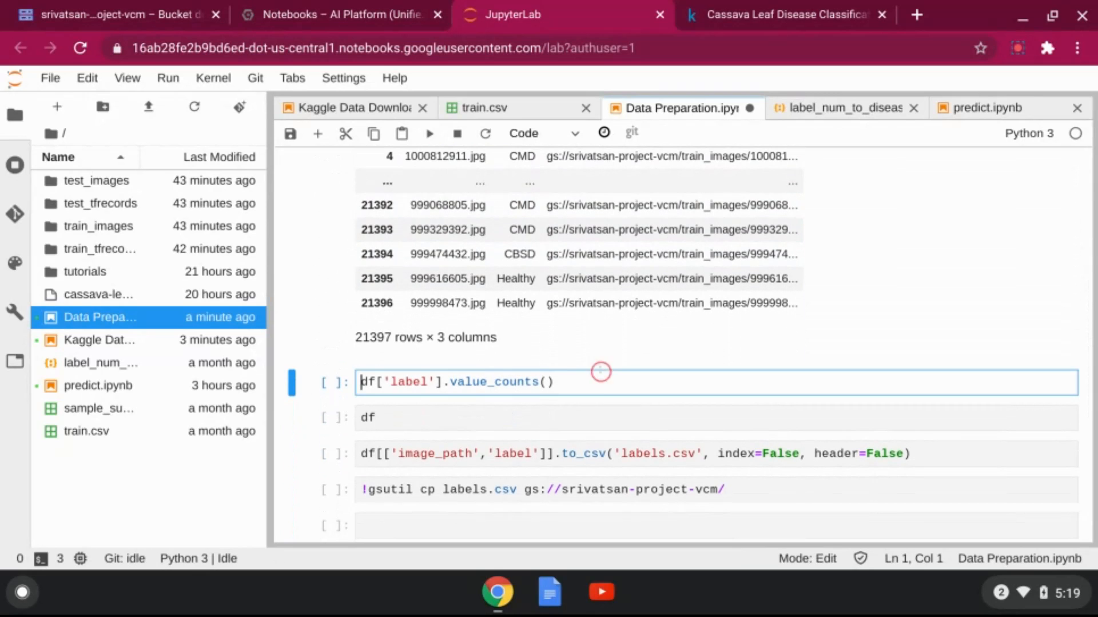
key("shift+Return")
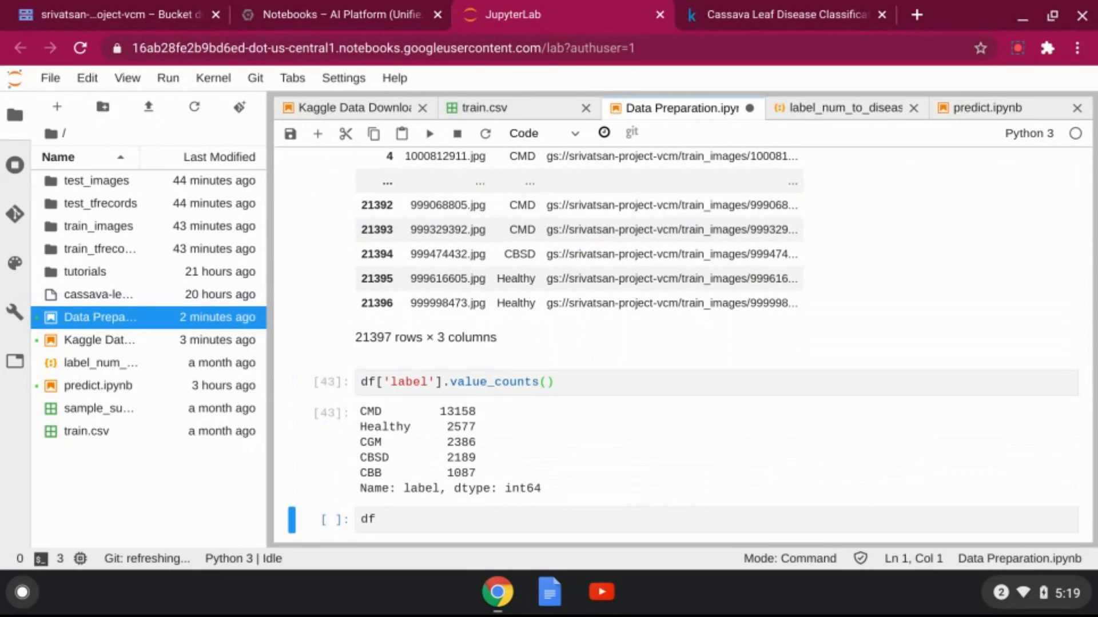
scroll(543, 435, "down", 2)
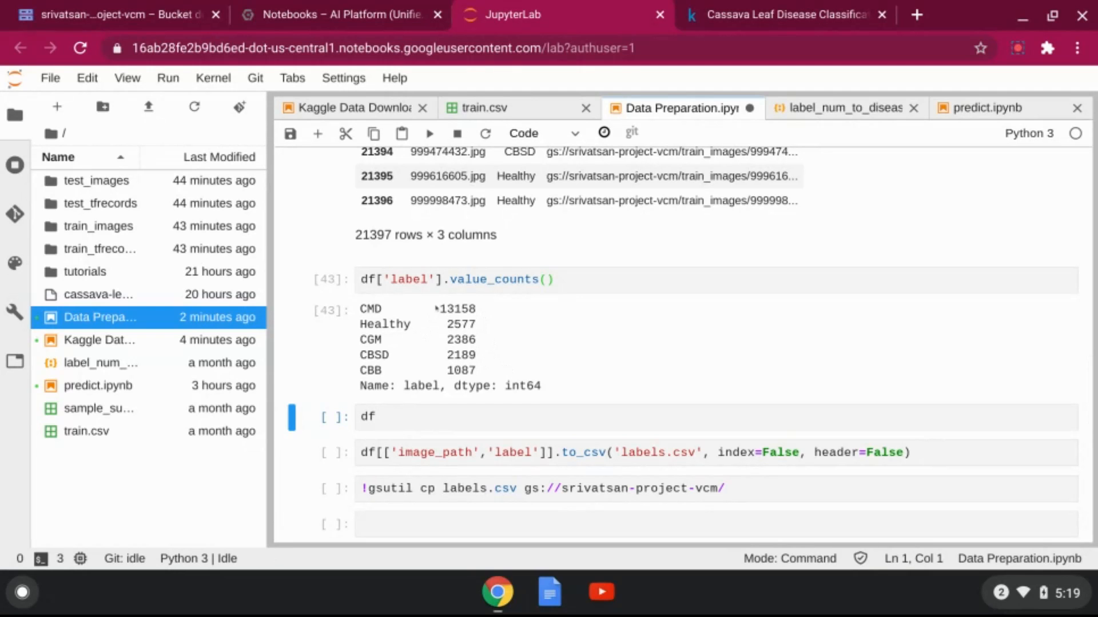
left_click_drag(436, 308, 478, 311)
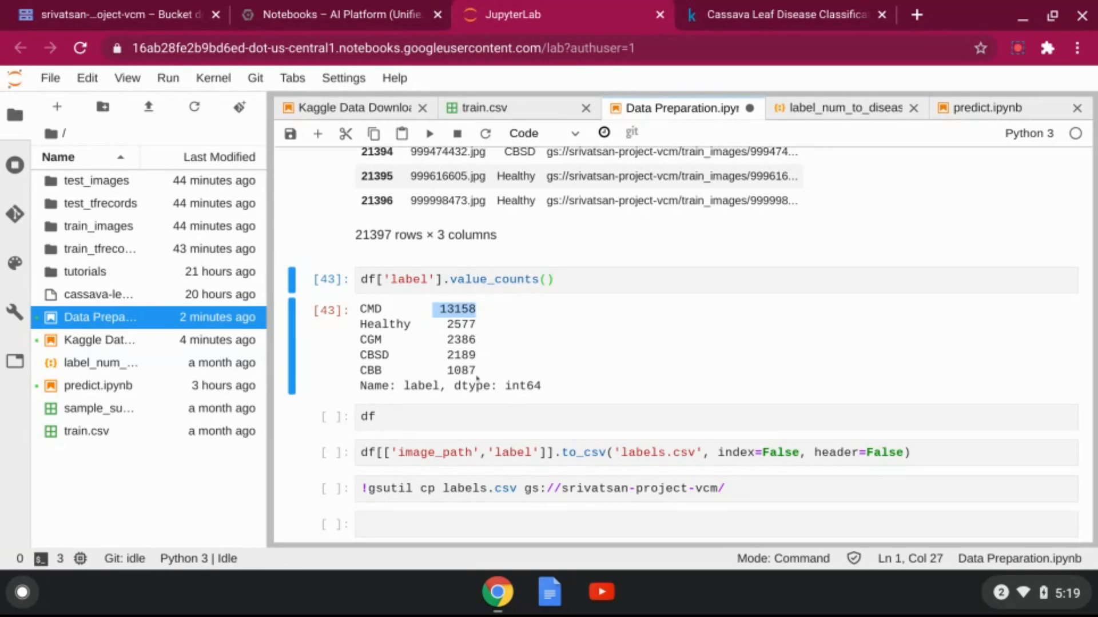
mouse_move(481, 370)
left_mouse_down()
mouse_move(437, 370)
mouse_move(354, 318)
left_mouse_up()
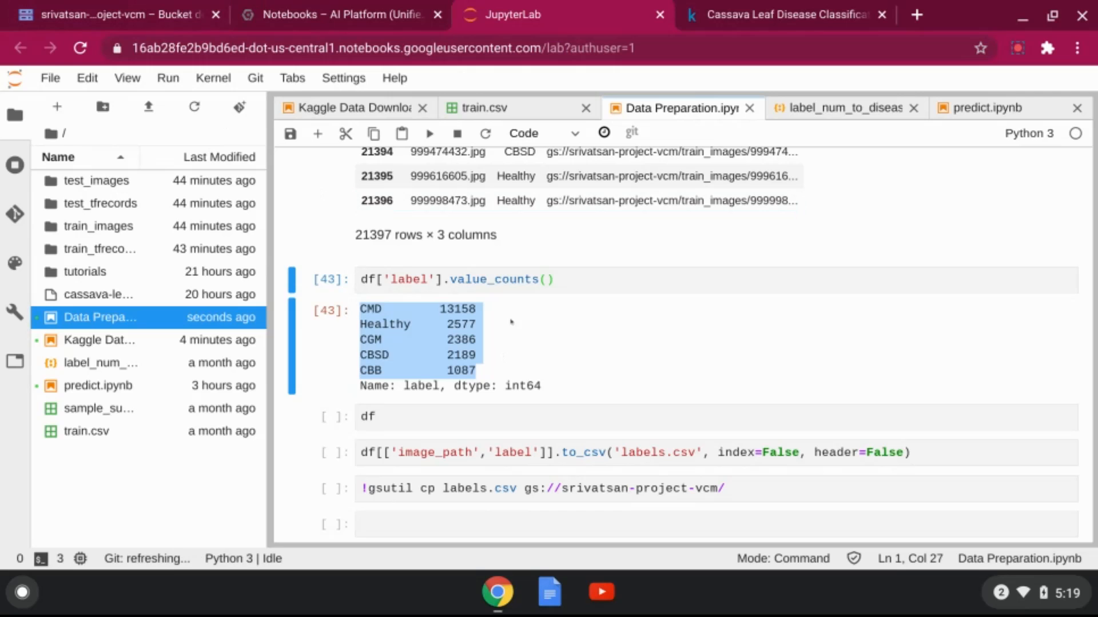
scroll(558, 323, "down", 1)
scroll(558, 323, "down", 1)
left_click(484, 249)
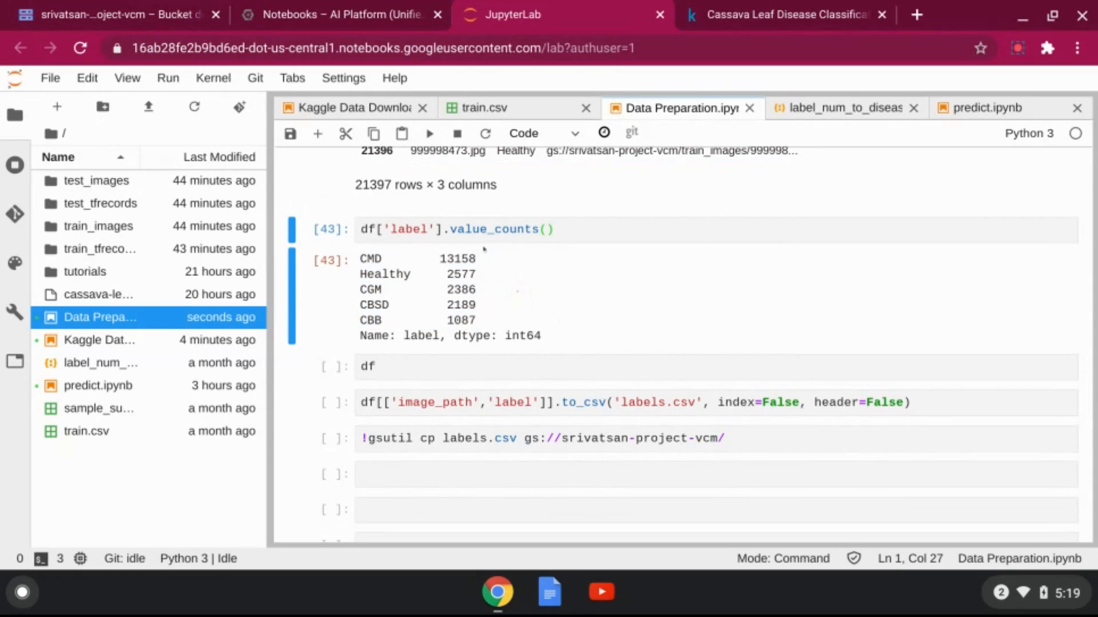
left_click_drag(360, 259, 409, 260)
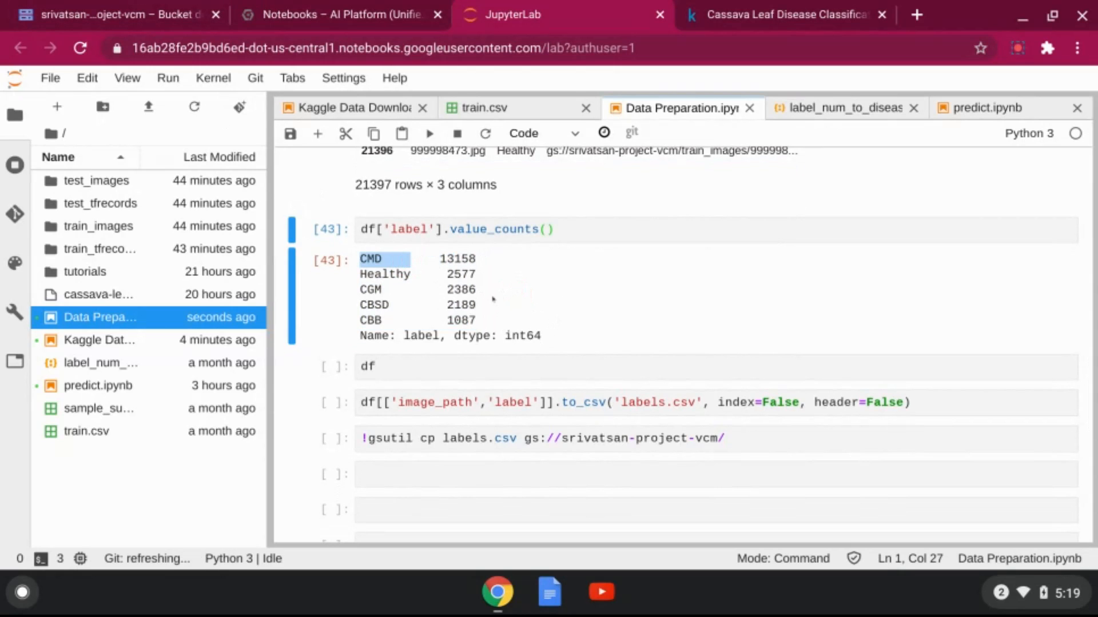
left_click(425, 372)
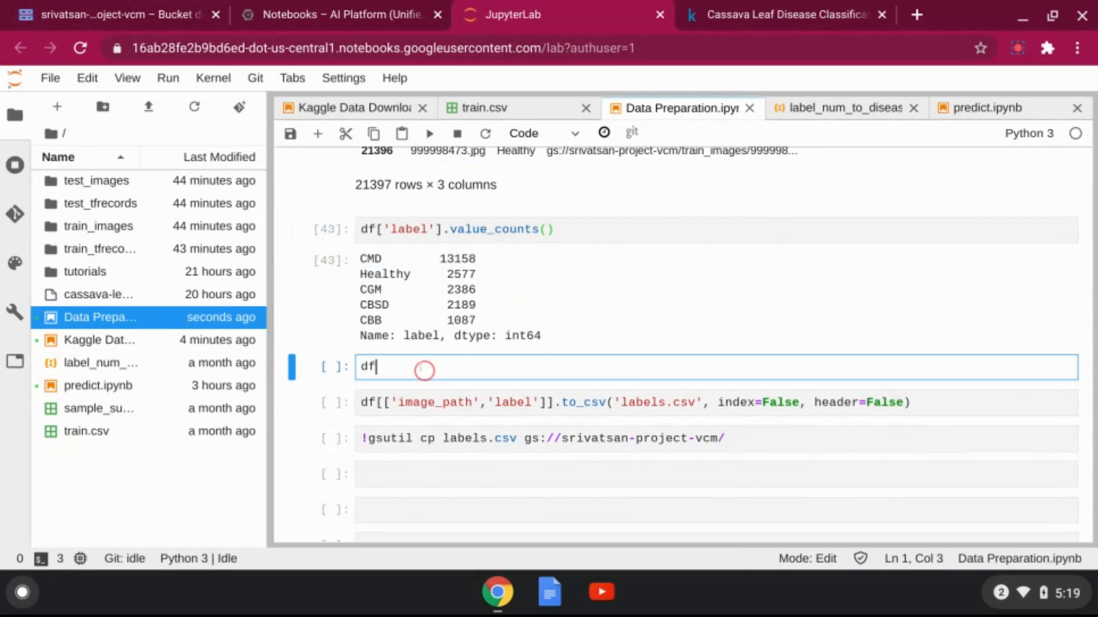
key("shift+Return")
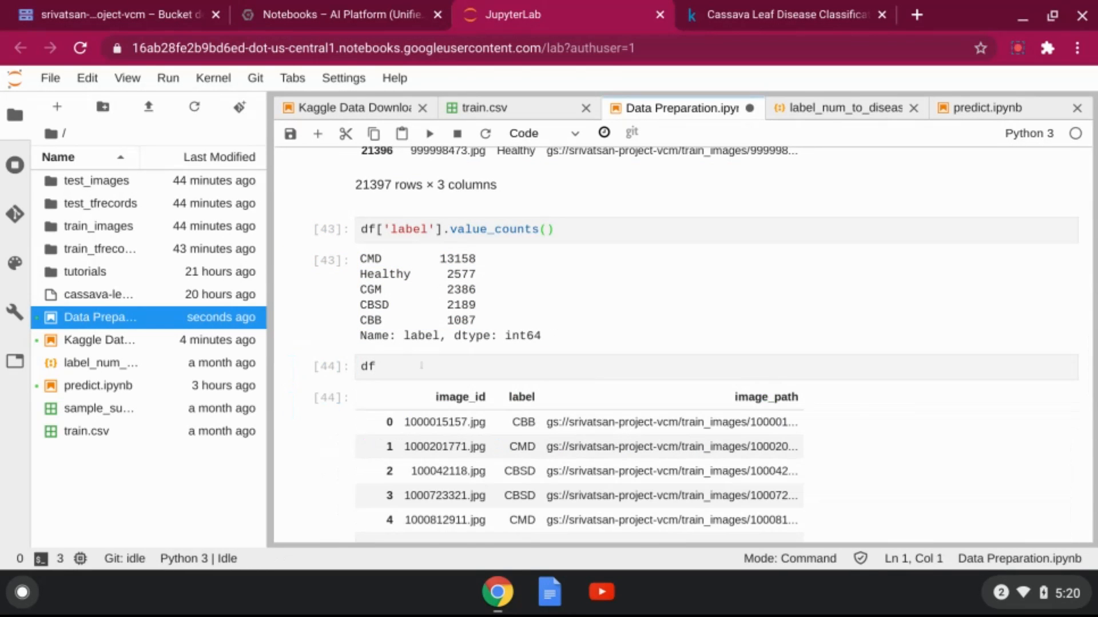
Run the cell that exports df's image_path and label columns to labels.csv without index or header, and inspect the exported file
scroll(439, 405, "down", 5)
scroll(439, 405, "up", 5)
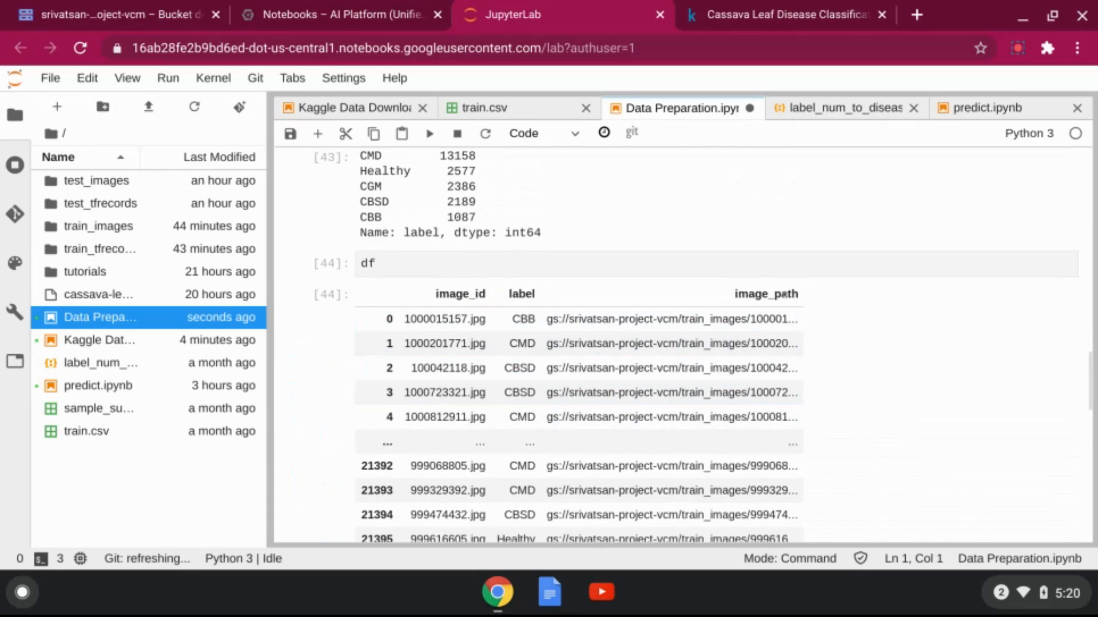
scroll(573, 338, "down", 5)
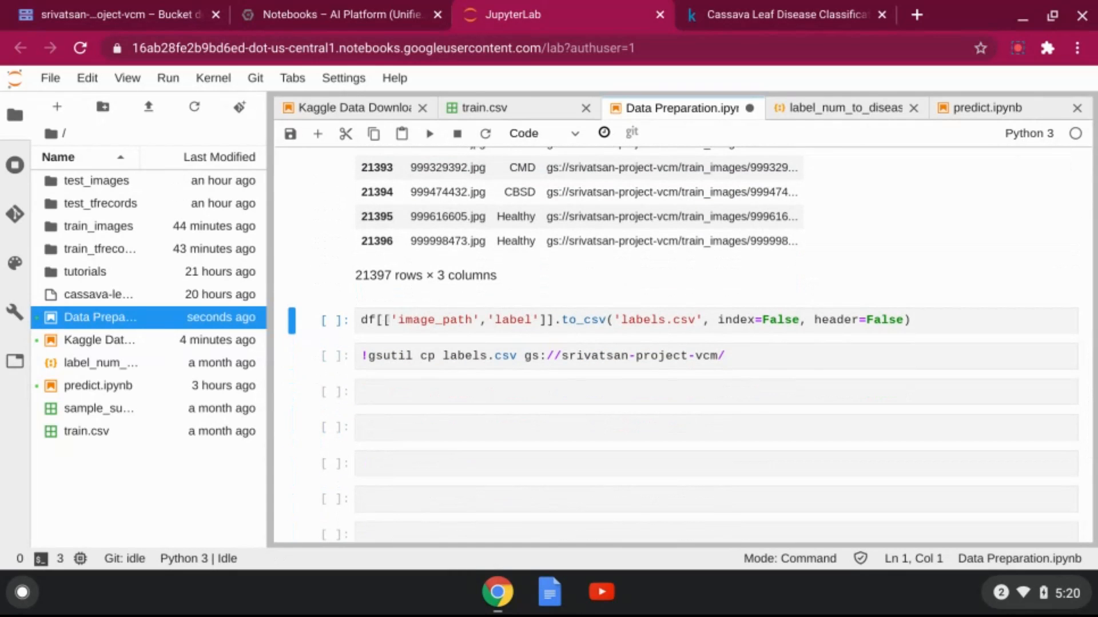
scroll(491, 247, "up", 2)
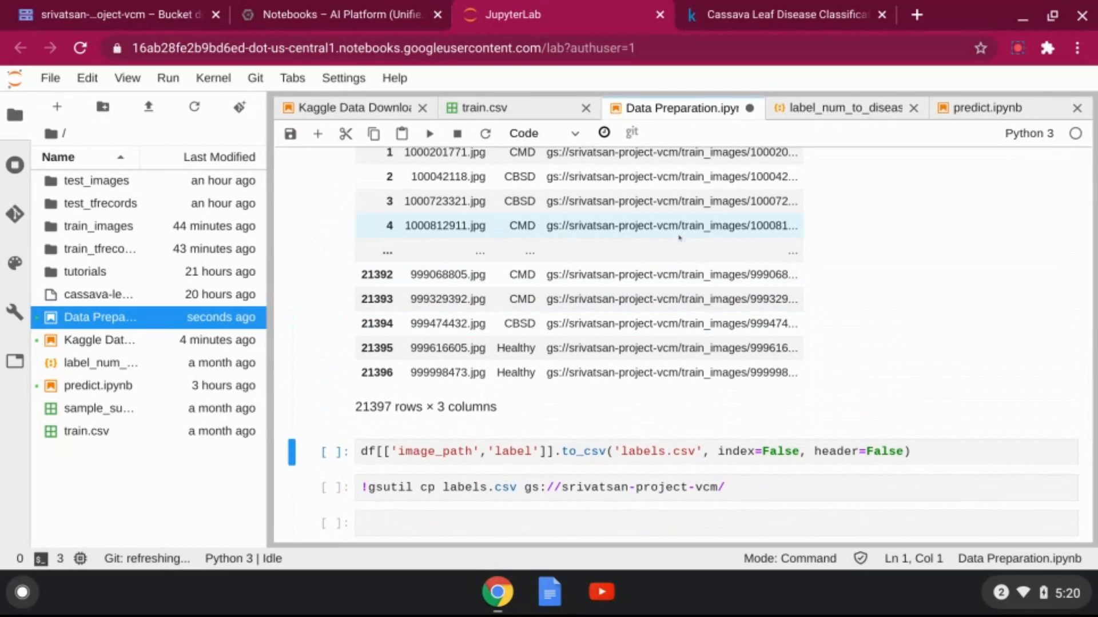
scroll(670, 246, "down", 1)
scroll(670, 246, "down", 1)
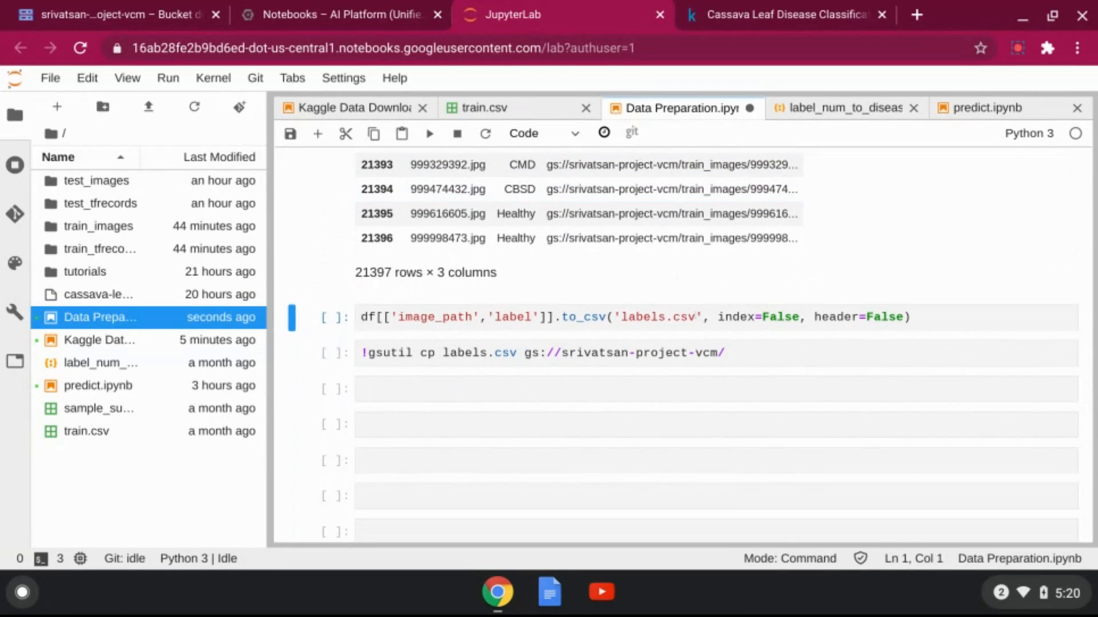
left_click(699, 317)
left_click_drag(699, 317, 619, 316)
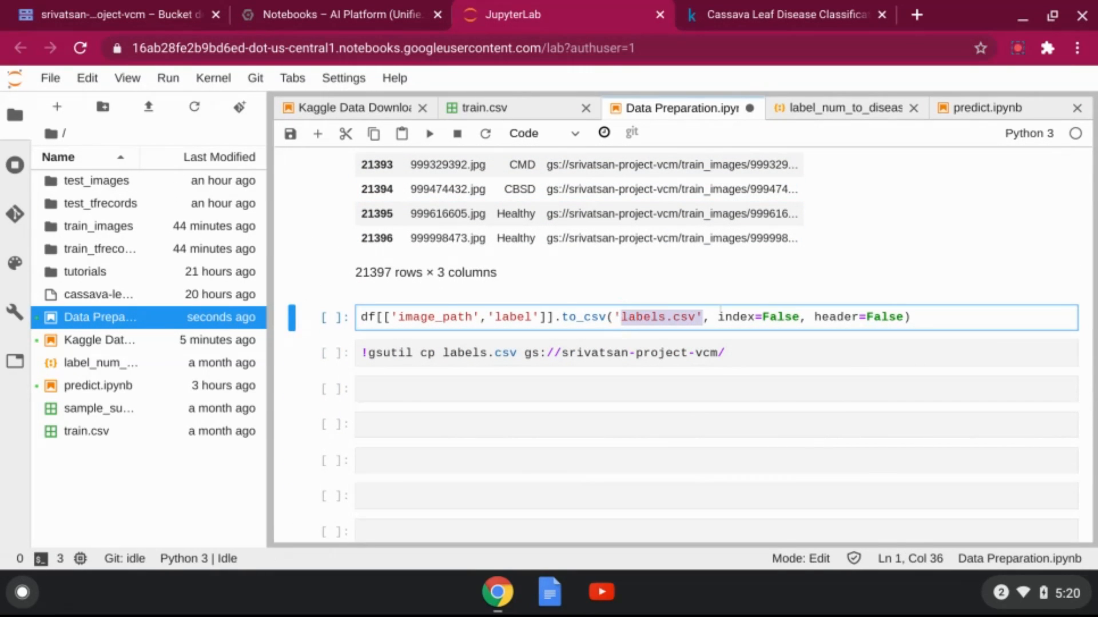
left_click(762, 317)
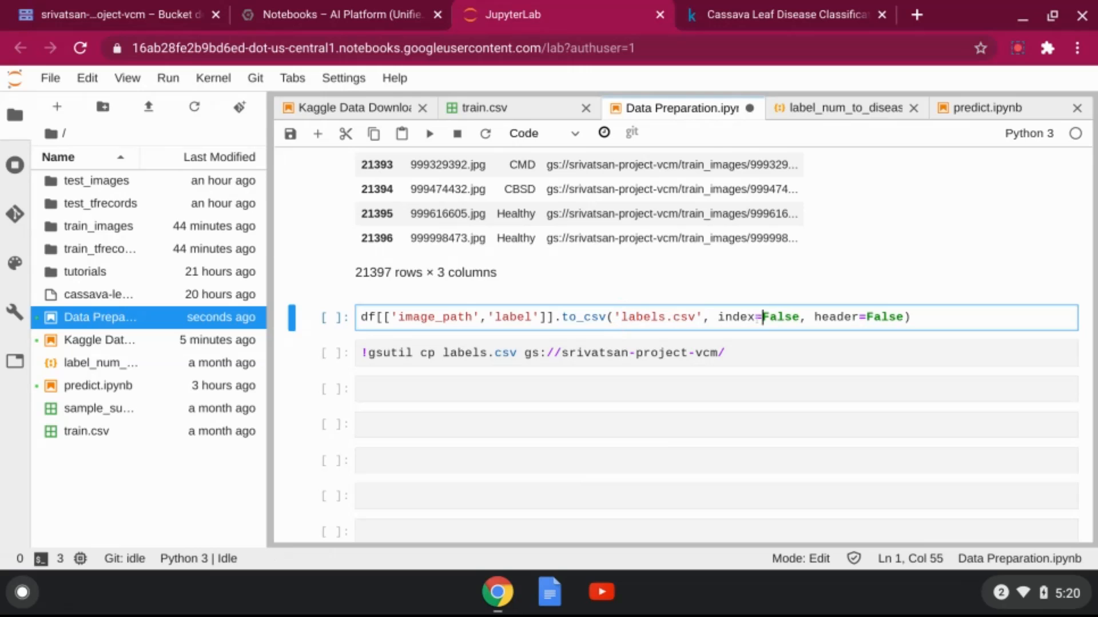
left_click(963, 312)
key("shift+Return")
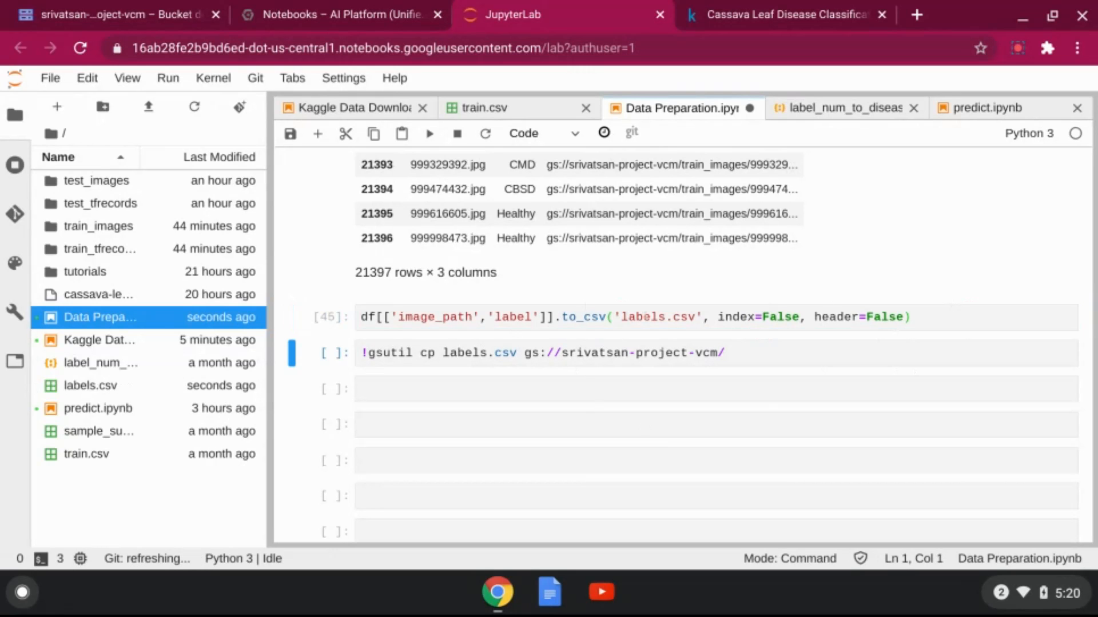
double_click(90, 386)
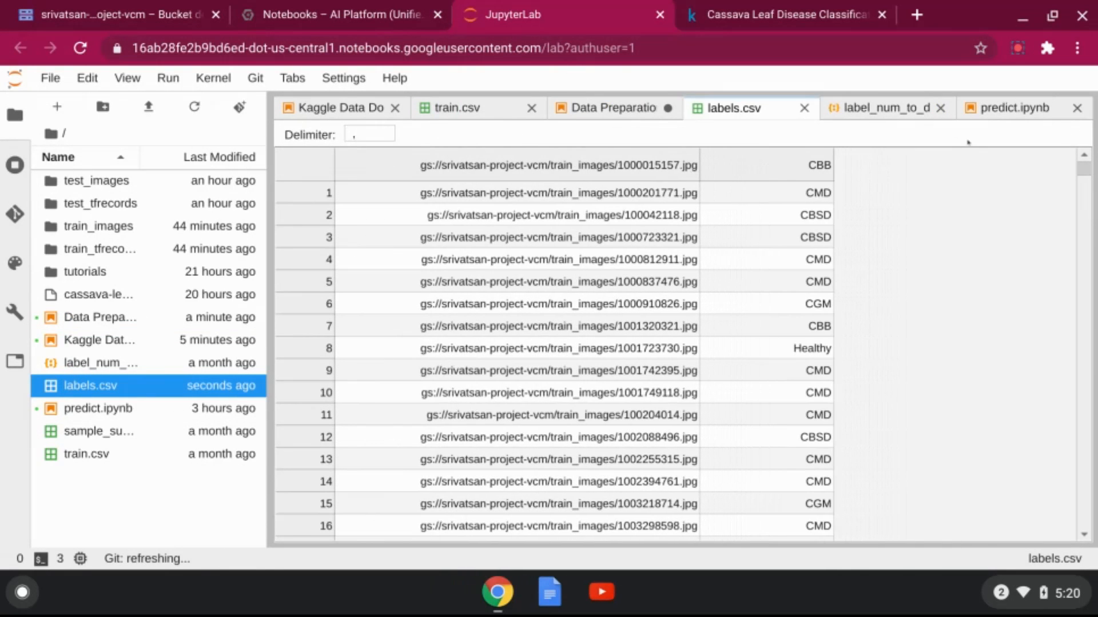
left_click(803, 108)
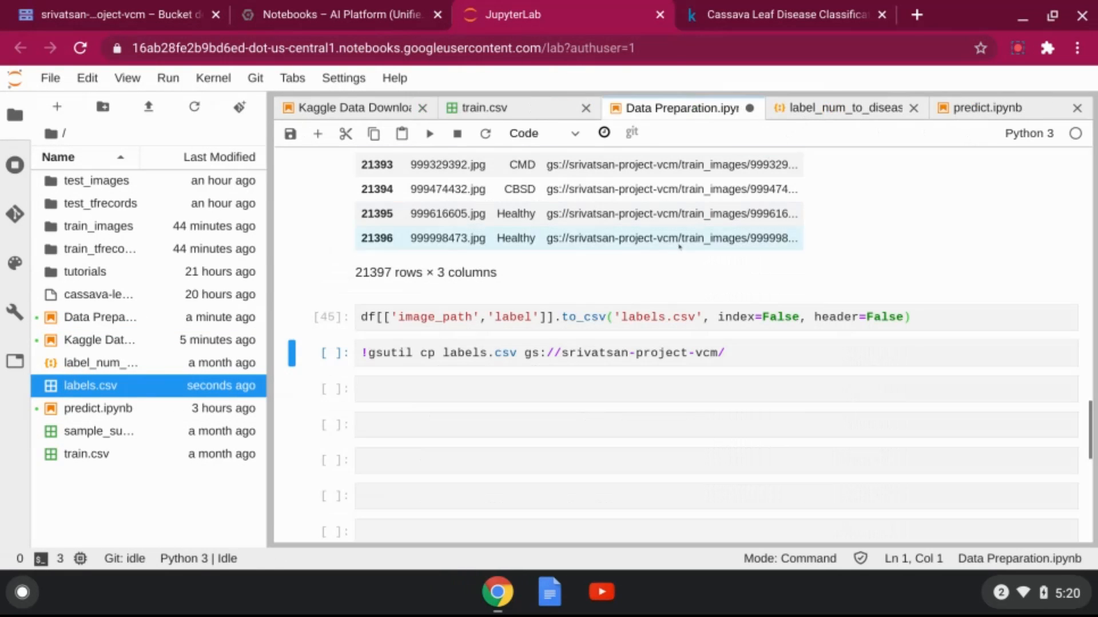
Run the gsutil cell that copies labels.csv to the project's Cloud Storage bucket, and check the bucket's object list
left_click(750, 349)
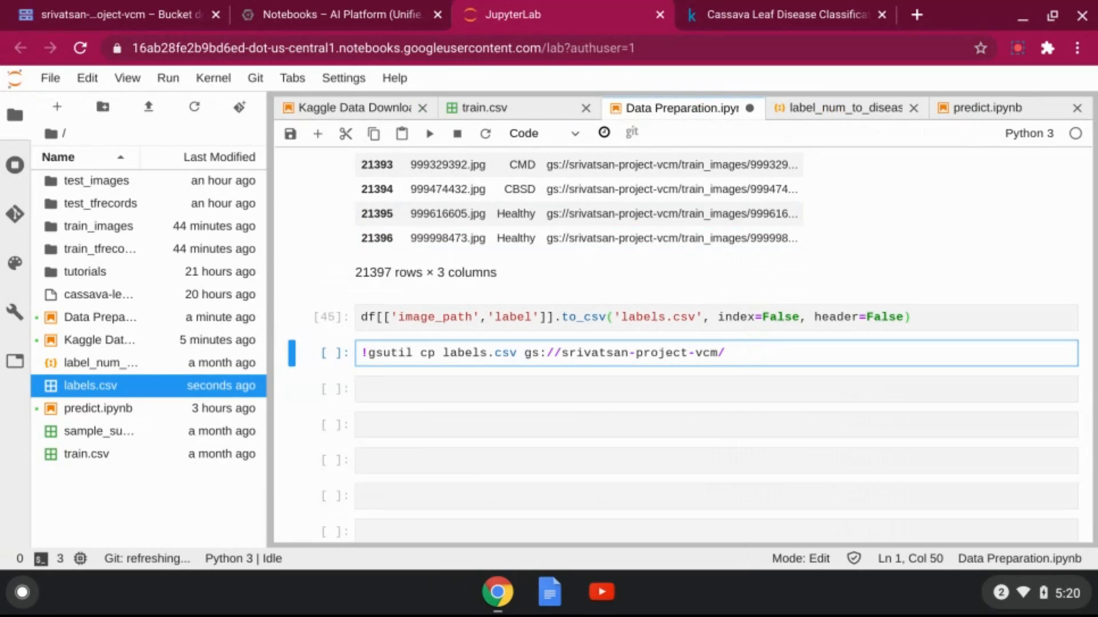
key("shift+Return")
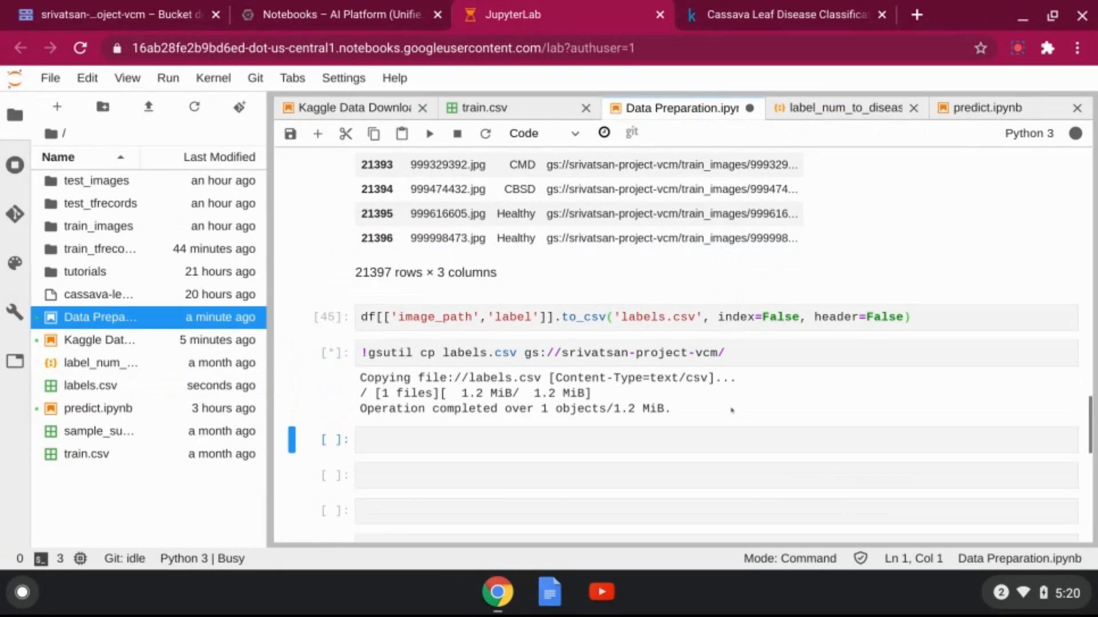
left_click(85, 14)
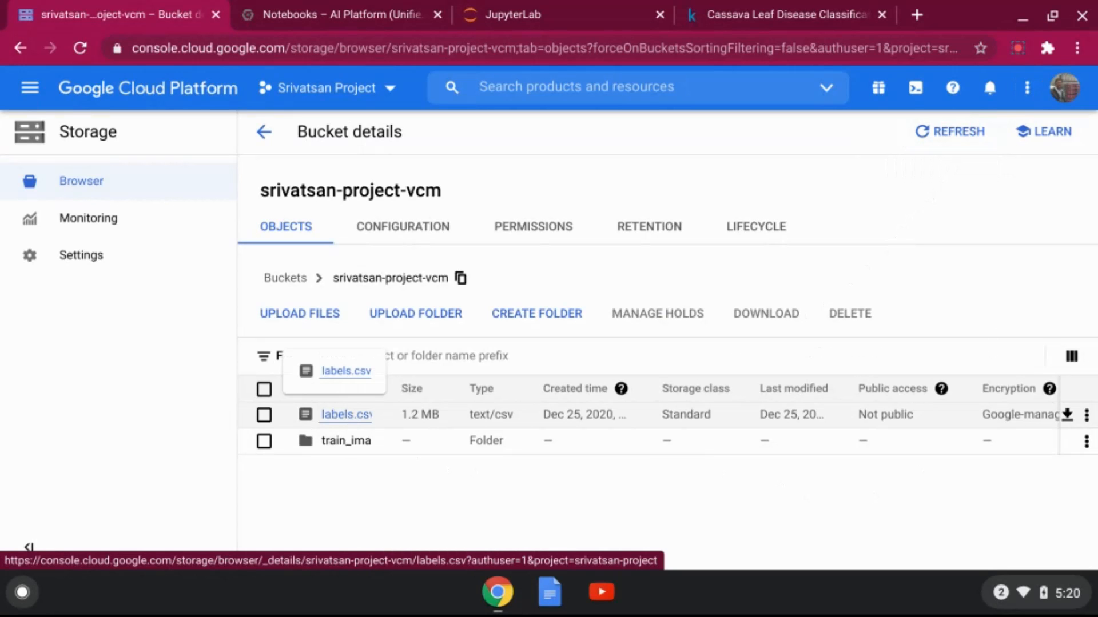
Switch to AI Platform (Unified) and go to its Datasets page
left_click(350, 12)
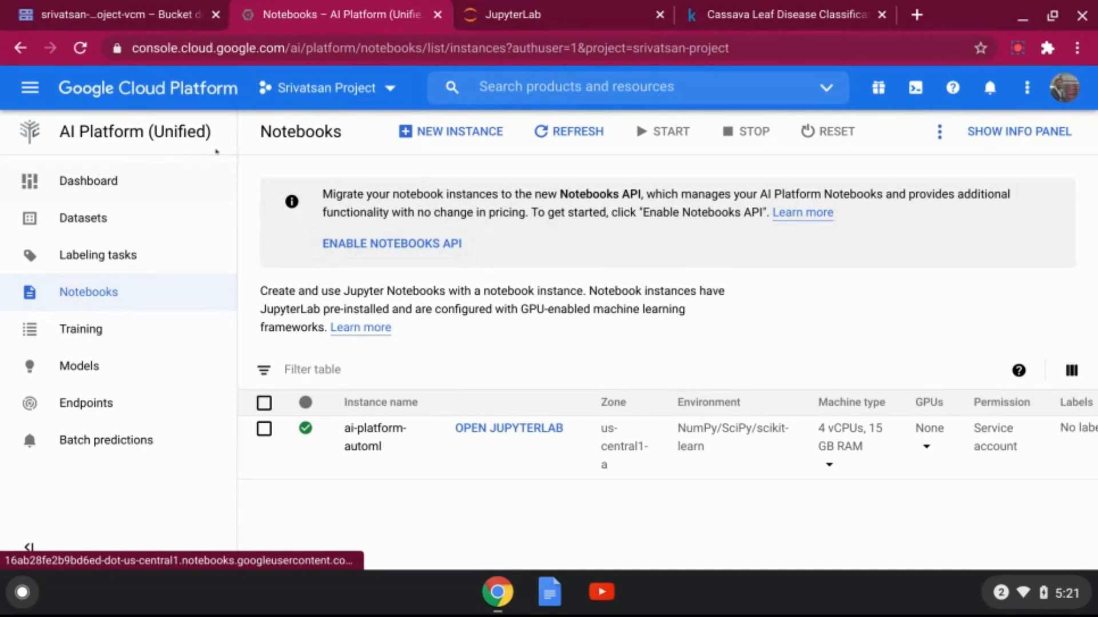
left_click(86, 181)
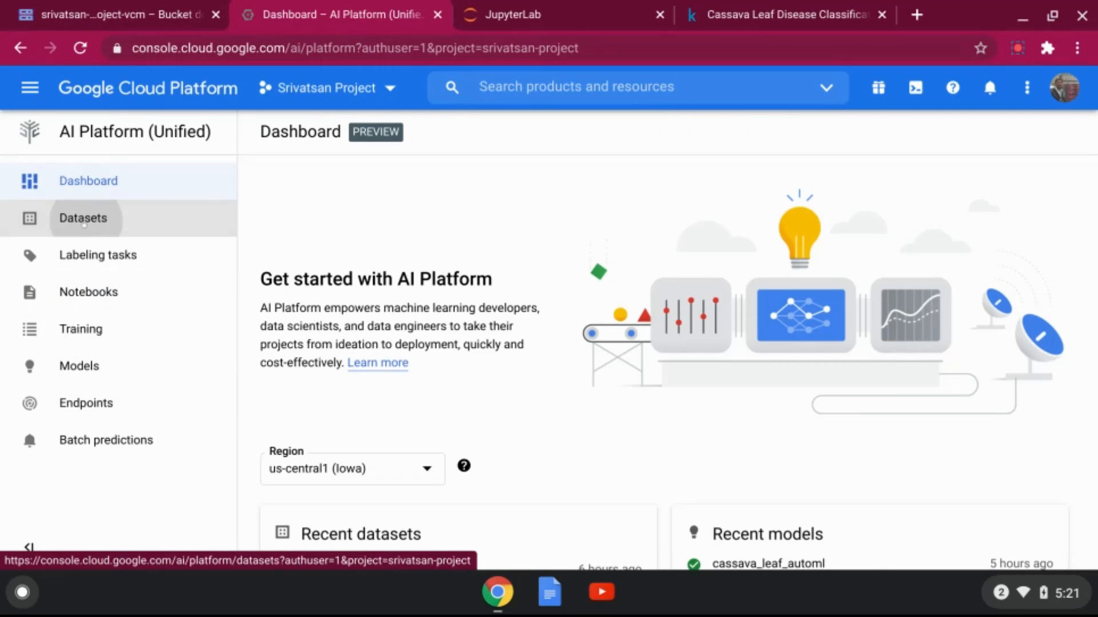
left_click(83, 218)
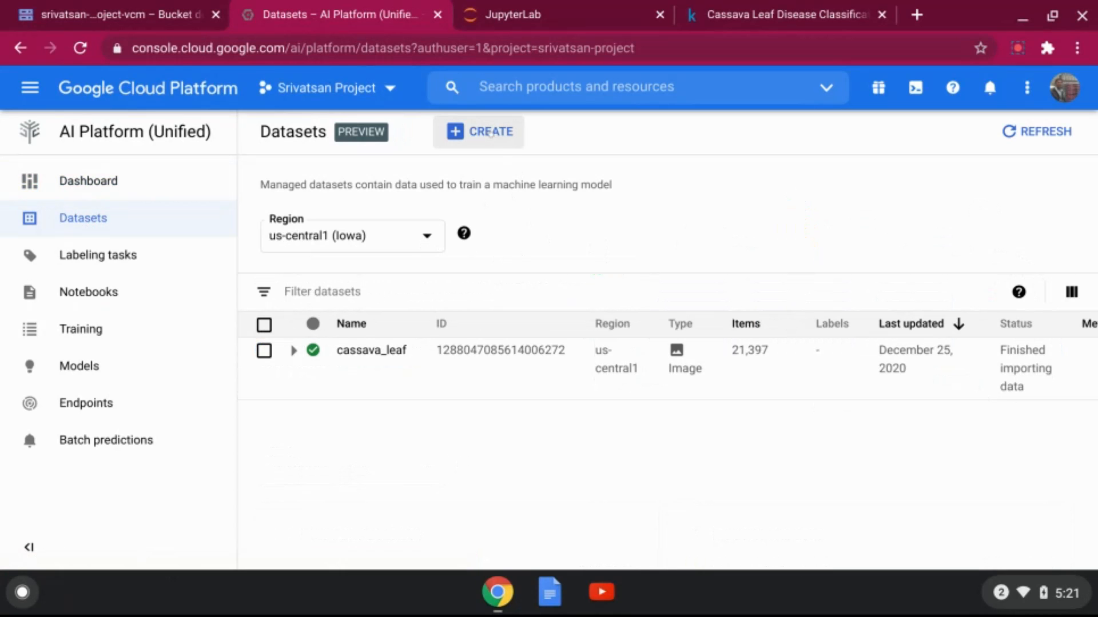
Open the dataset creation form and examine the data types and image objectives it offers
left_click(491, 132)
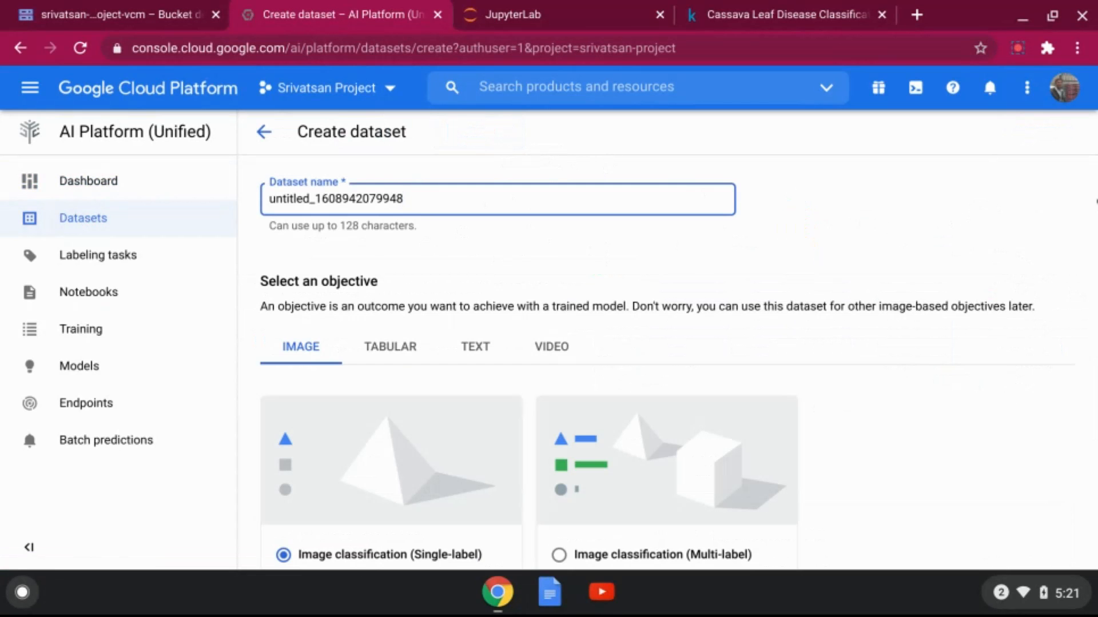
scroll(886, 277, "down", 5)
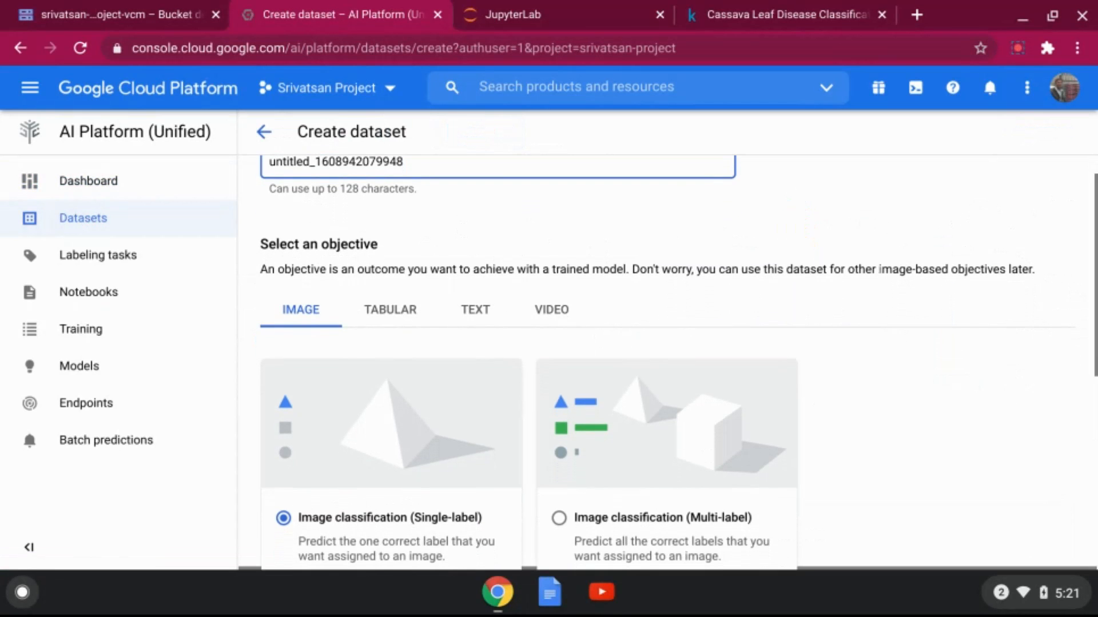
scroll(875, 283, "down", 2)
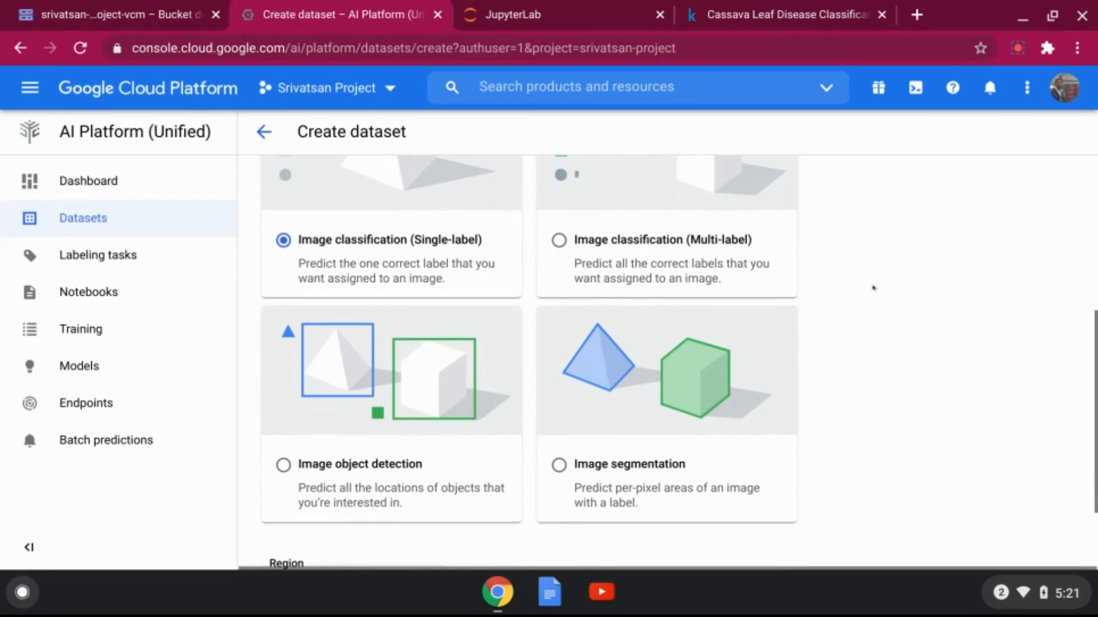
scroll(867, 295, "up", 7)
scroll(866, 294, "down", 4)
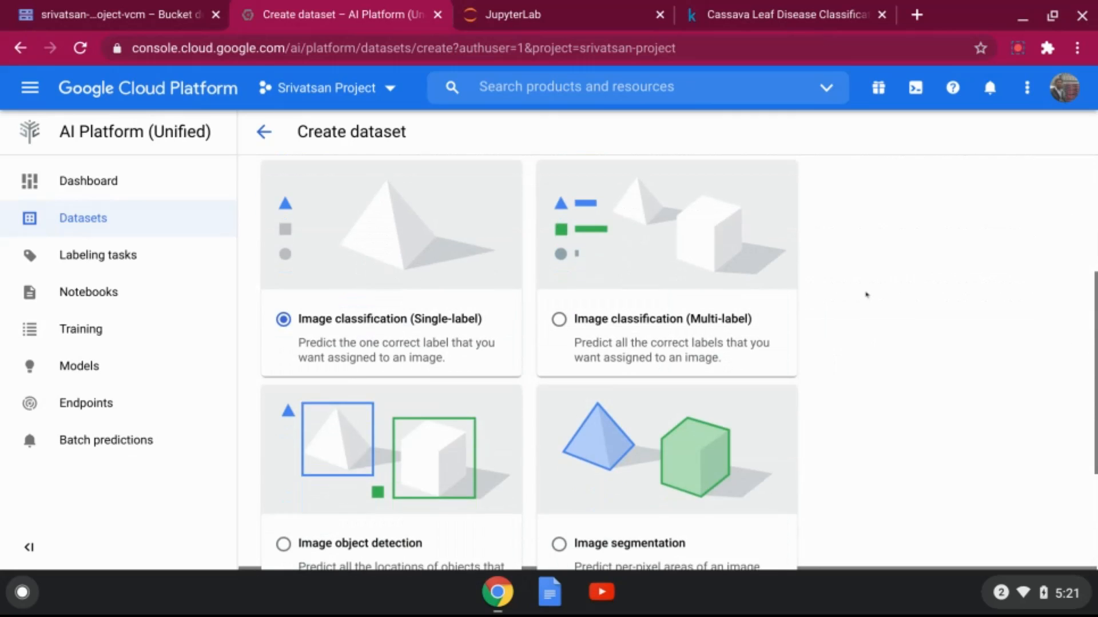
scroll(867, 294, "up", 1)
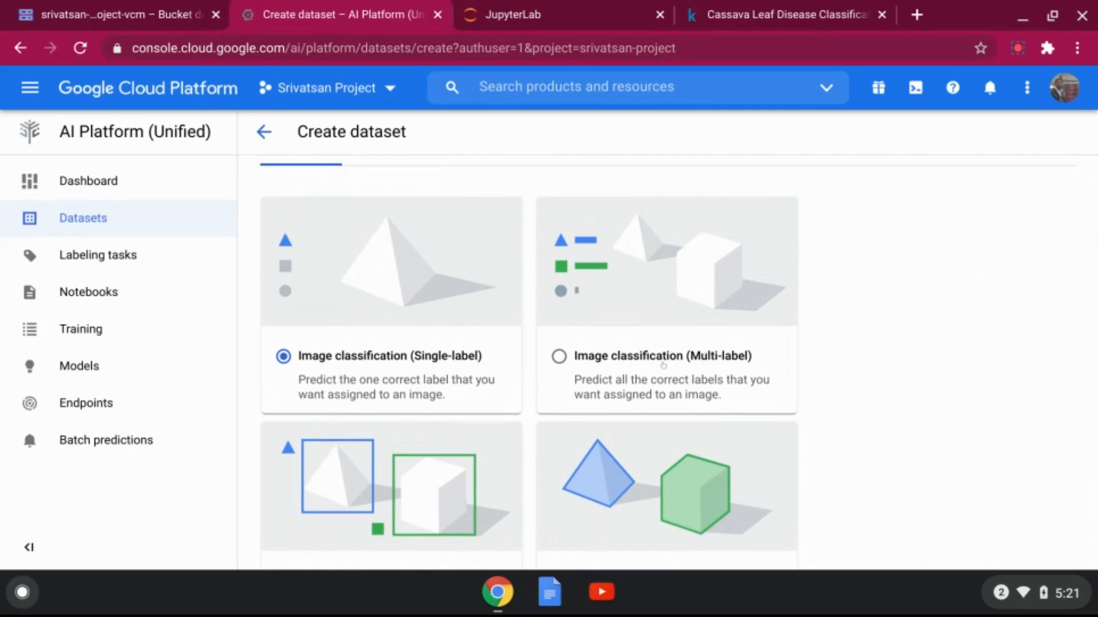
scroll(1067, 368, "up", 1)
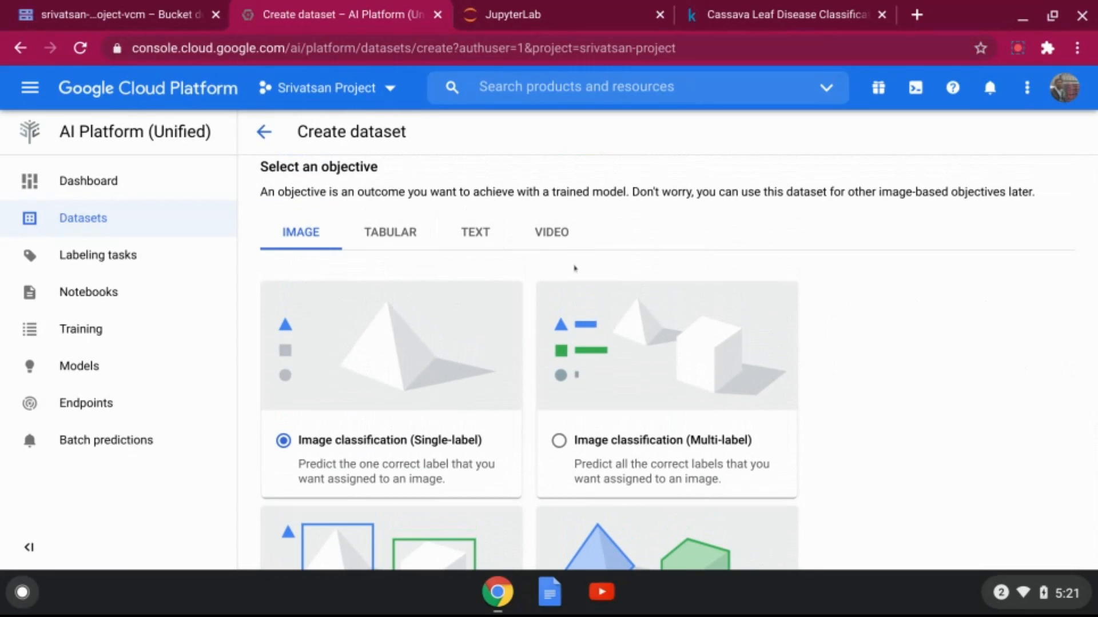
scroll(877, 323, "down", 1)
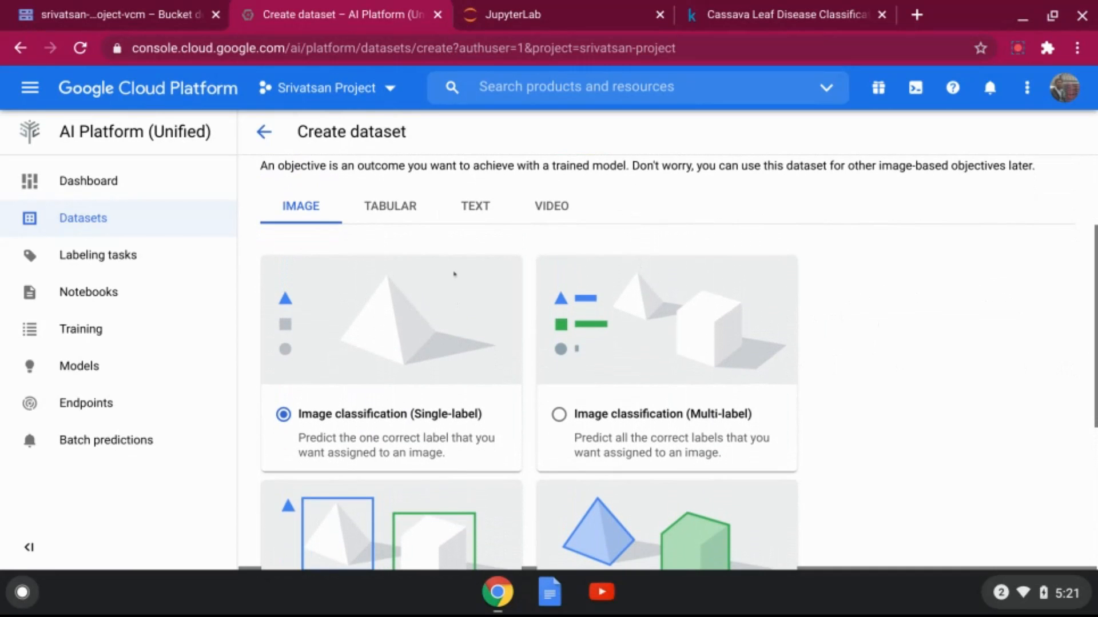
scroll(797, 310, "down", 2)
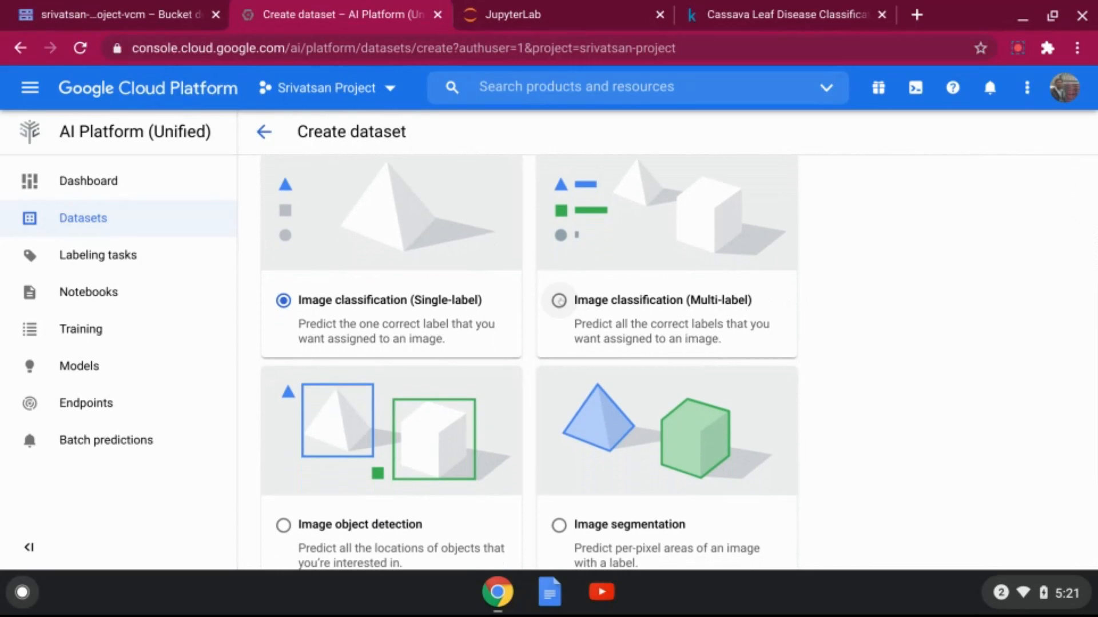
Create a dataset under the default untitled name with the Image classification (Multi-label) objective in us-central1 (Iowa)
left_click(555, 301)
scroll(672, 343, "down", 1)
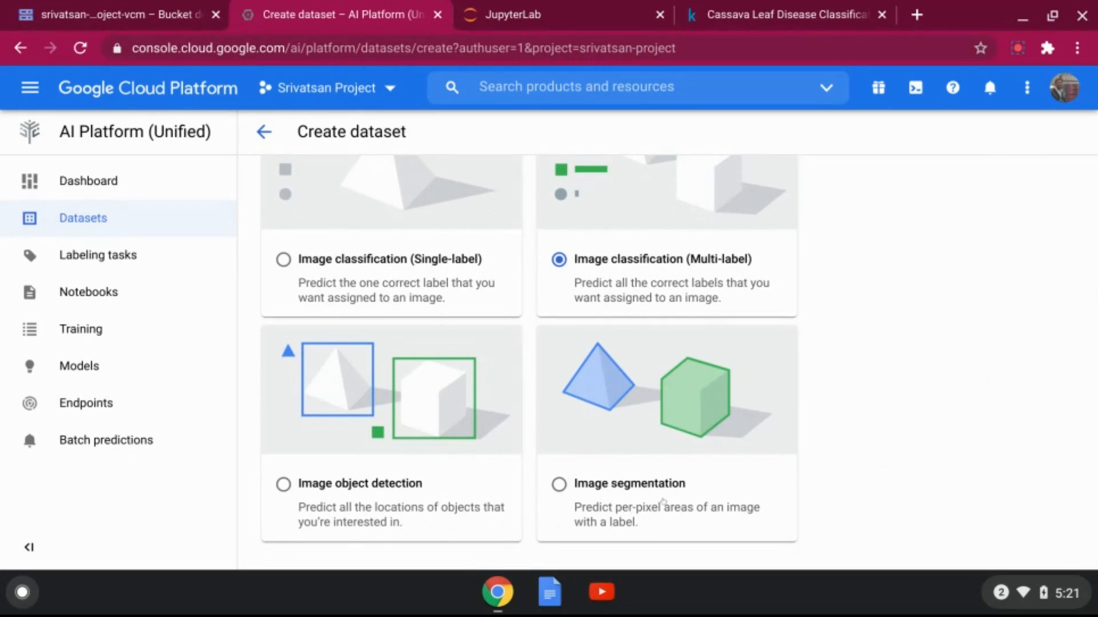
scroll(764, 475, "up", 2)
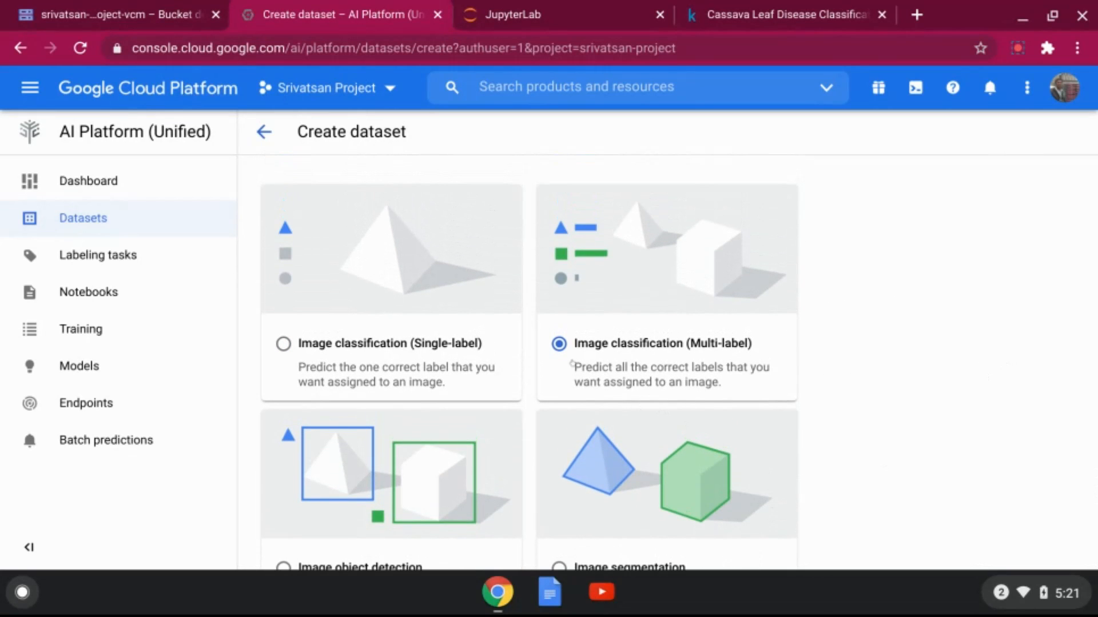
scroll(952, 353, "down", 5)
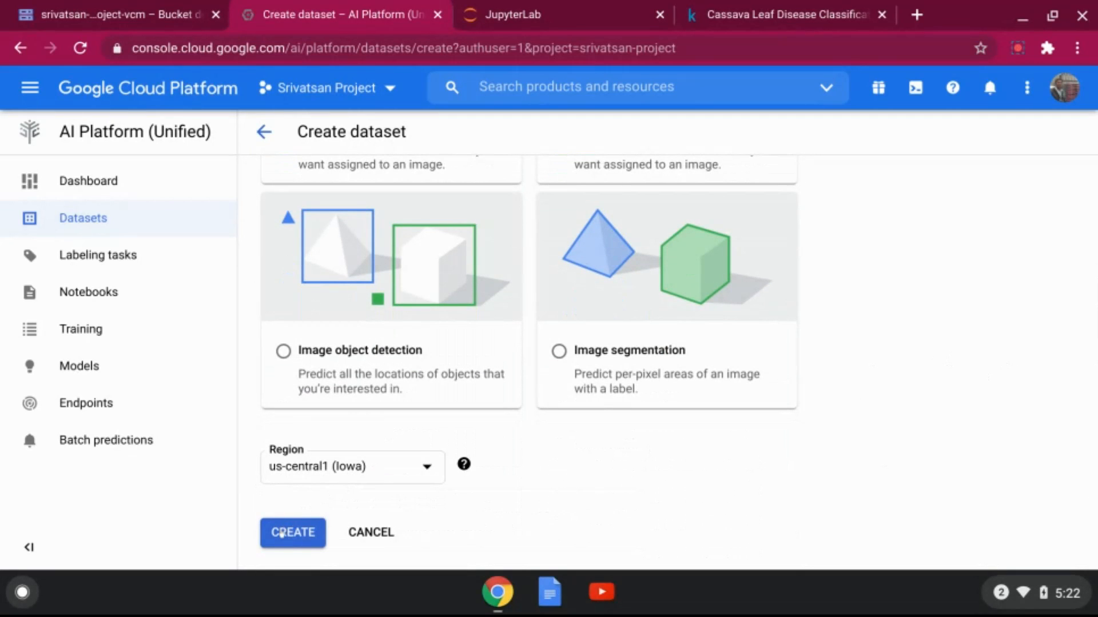
left_click(281, 533)
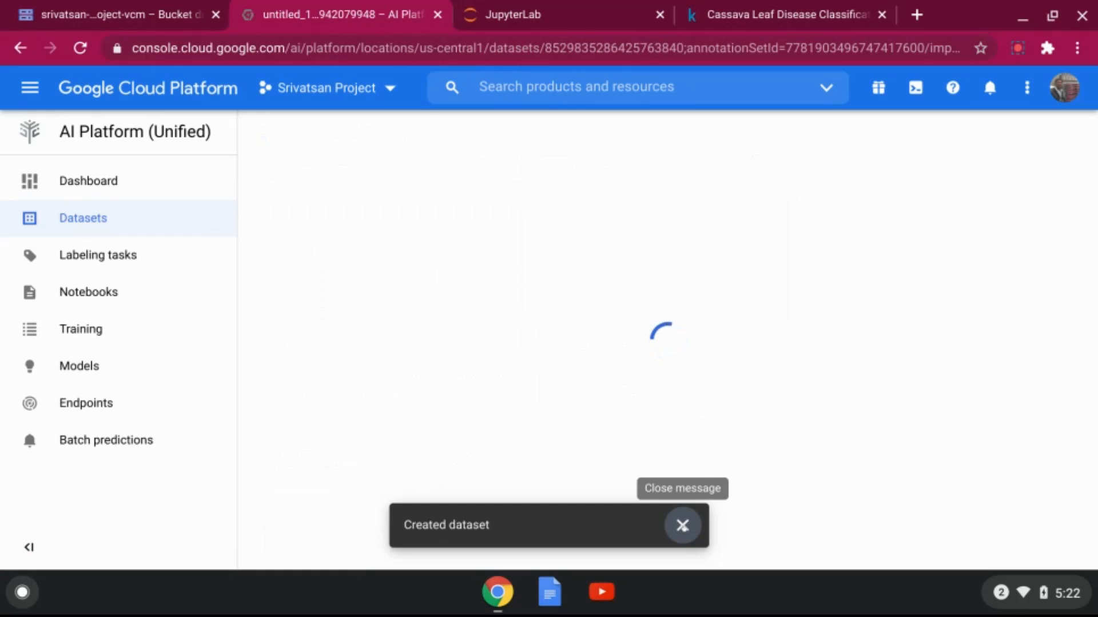
left_click(682, 525)
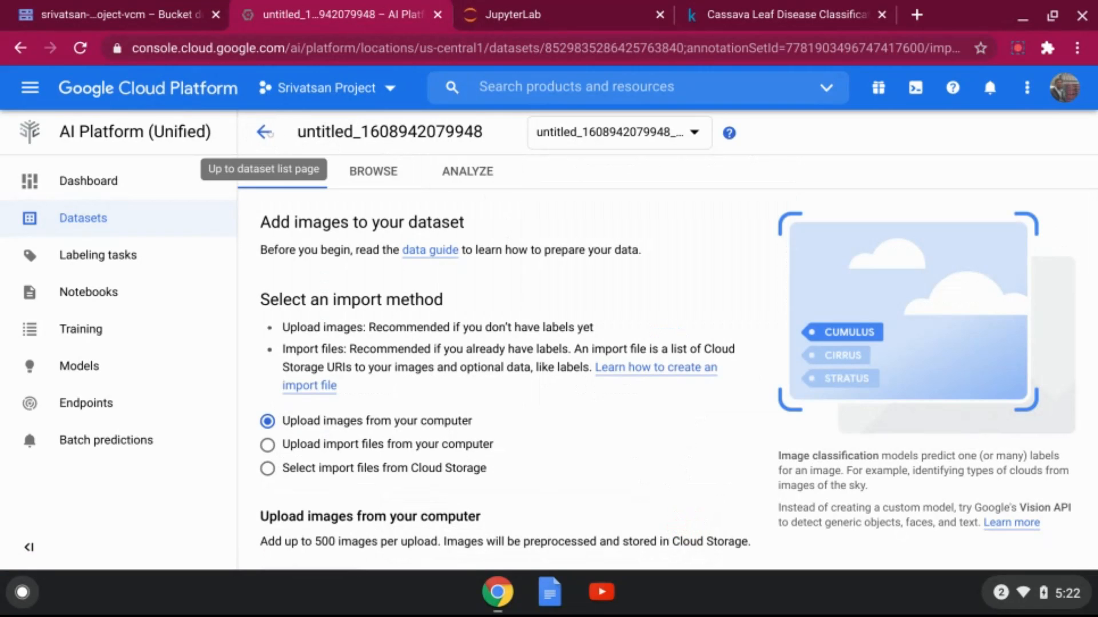
Return to the dataset list and delete the untitled dataset, leaving cassava_leaf in place
left_click(263, 132)
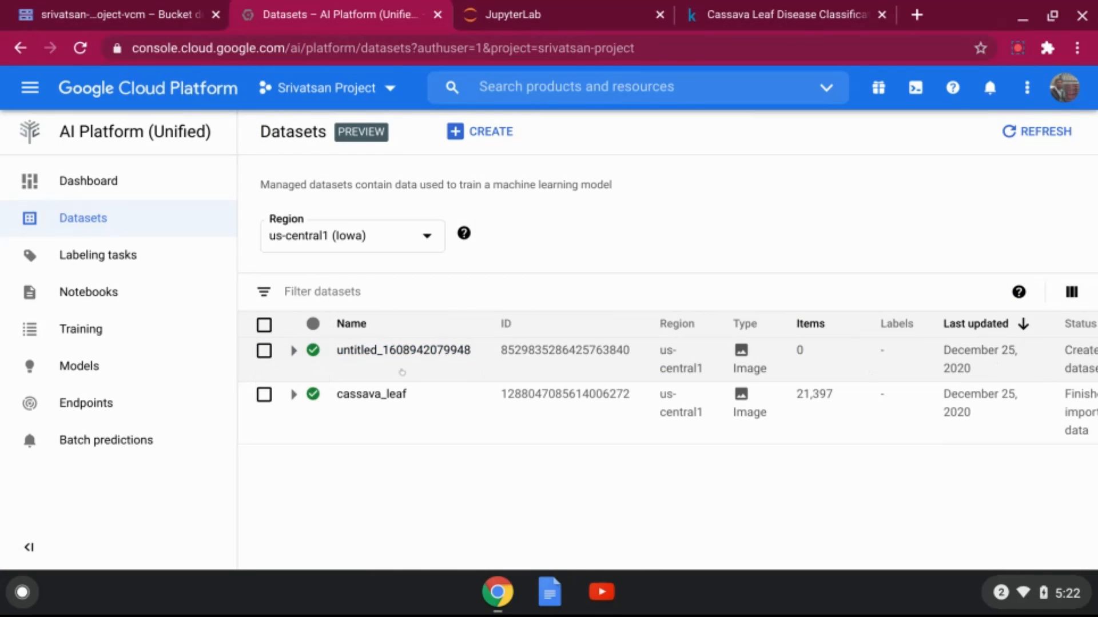
left_click(264, 351)
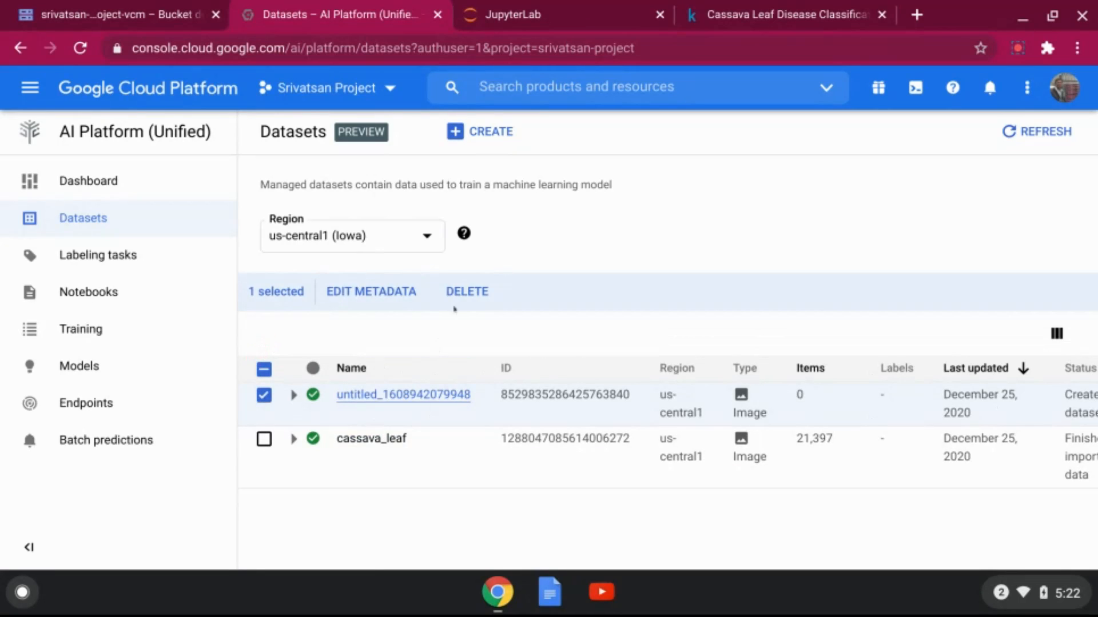
left_click(463, 291)
left_click(758, 412)
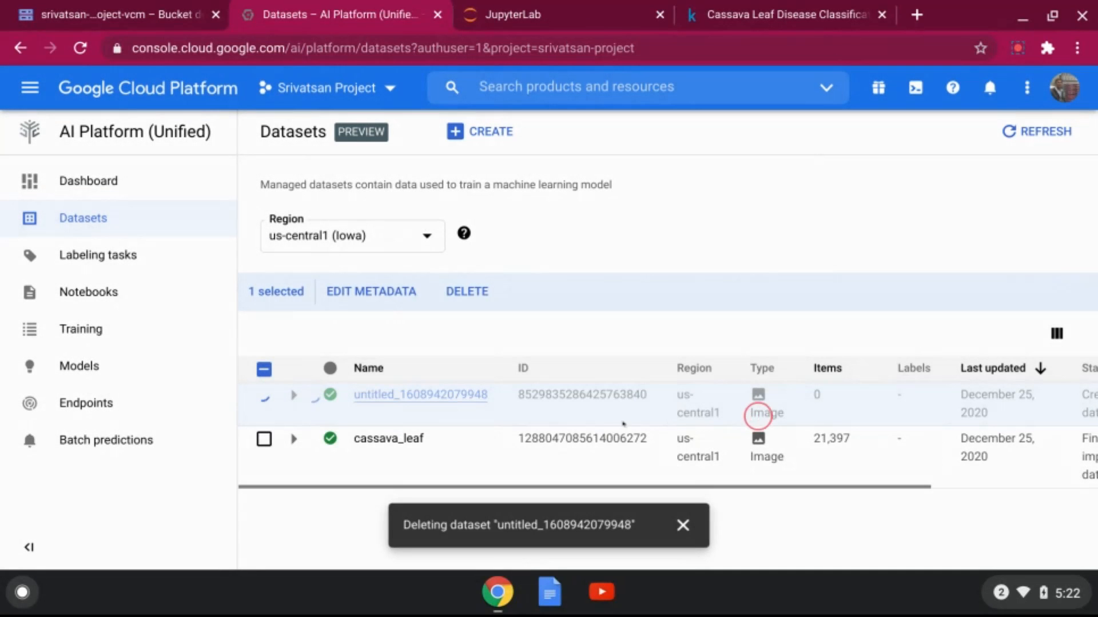
Start creating another dataset and name it cassava_leaf_demo
left_click(496, 131)
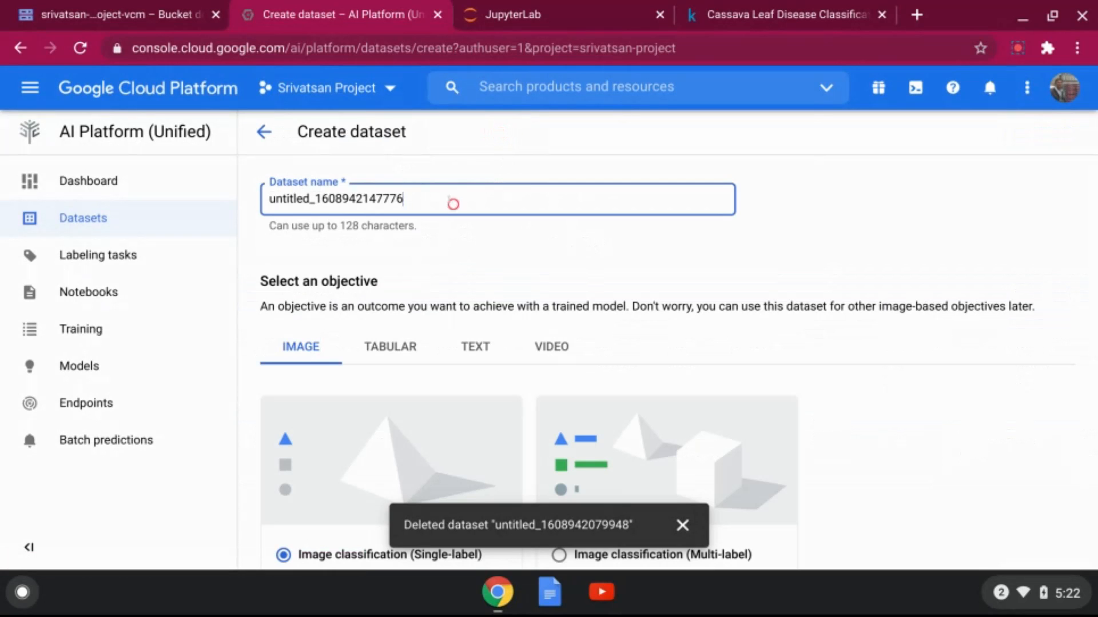
double_click(453, 204)
type("cassa")
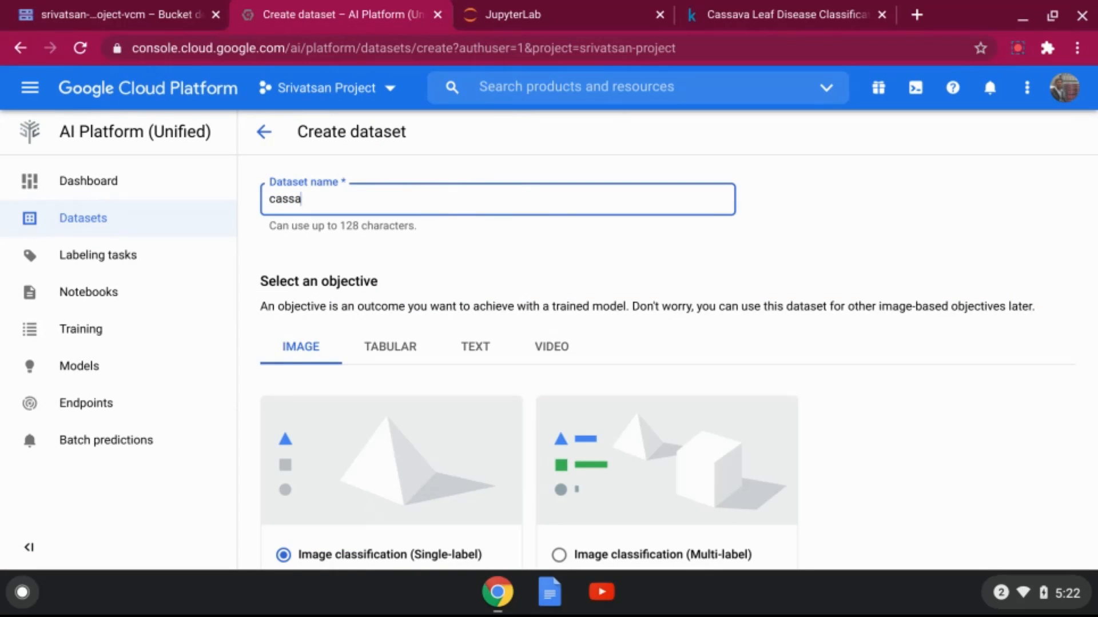
type("va-le")
key("BackSpace")
key("BackSpace")
type("_leaf_demo")
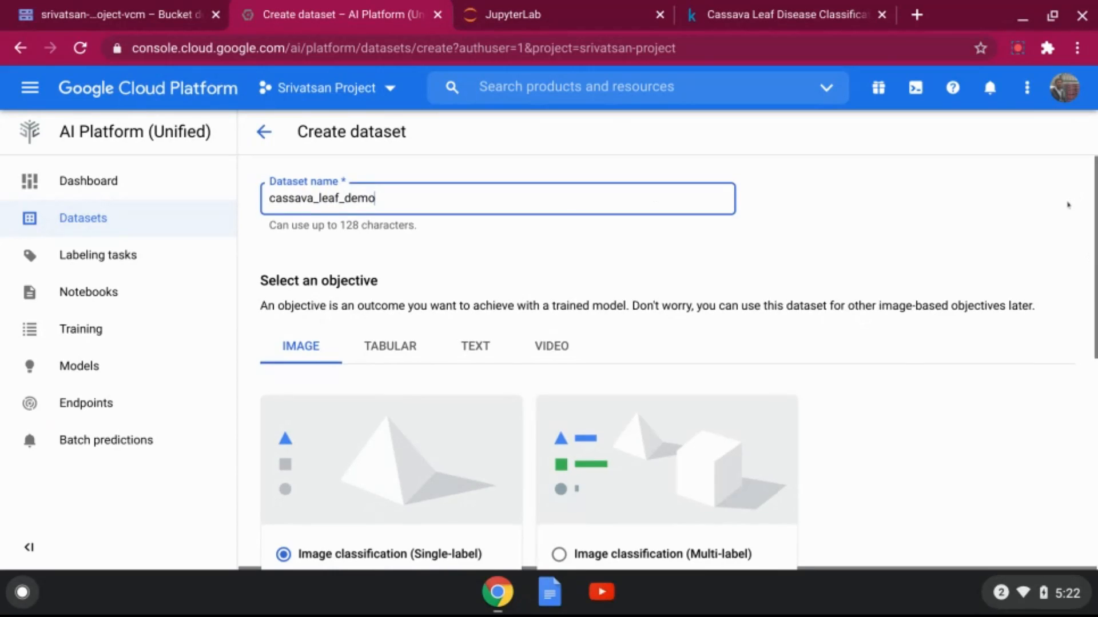
scroll(1029, 209, "down", 4)
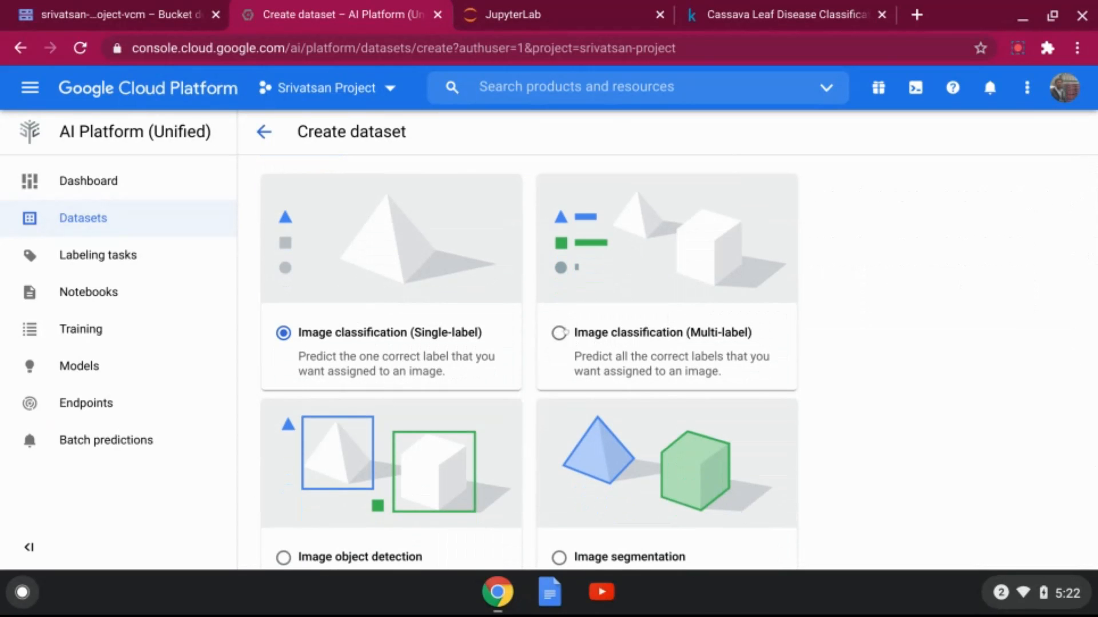
Create the cassava_leaf_demo dataset with the Image classification (Multi-label) objective in the us-central1 (Iowa) region
left_click(559, 333)
scroll(868, 280, "down", 4)
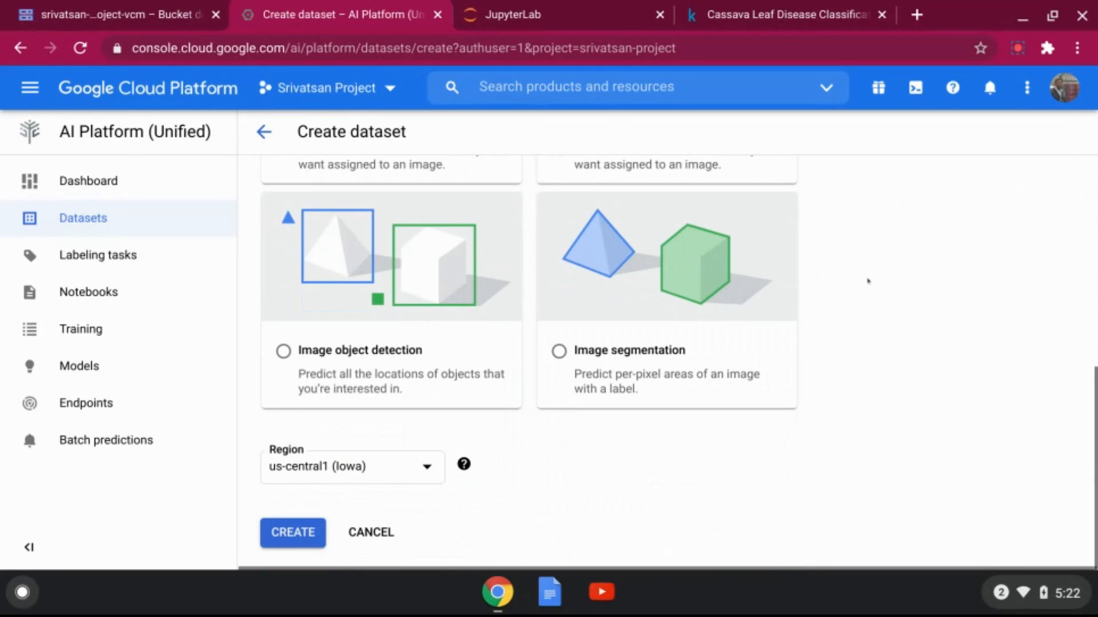
left_click(289, 535)
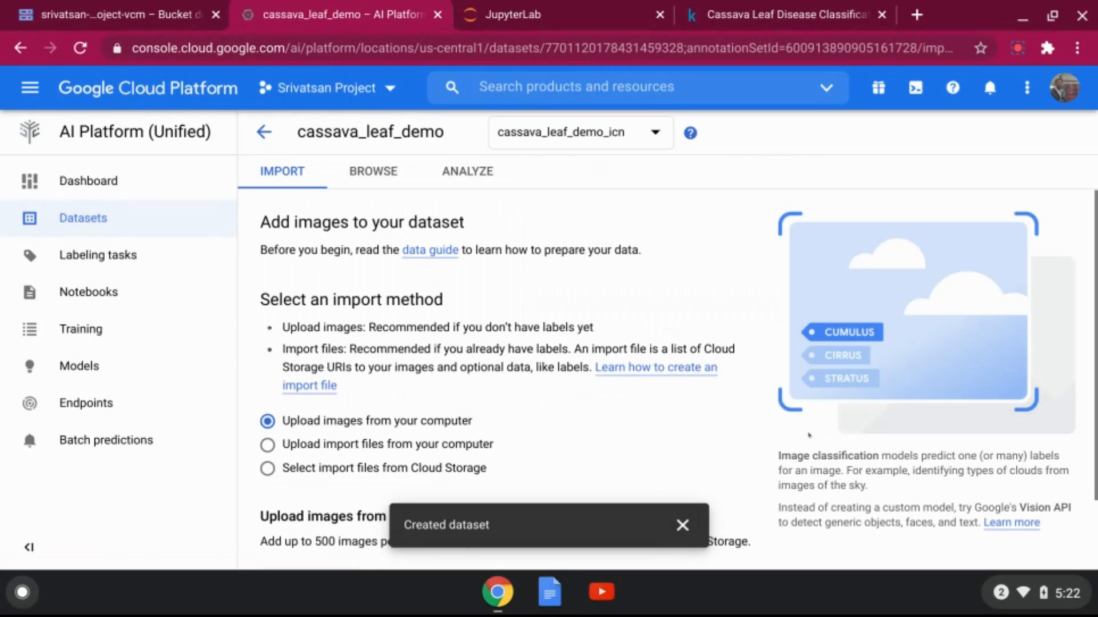
left_click(682, 525)
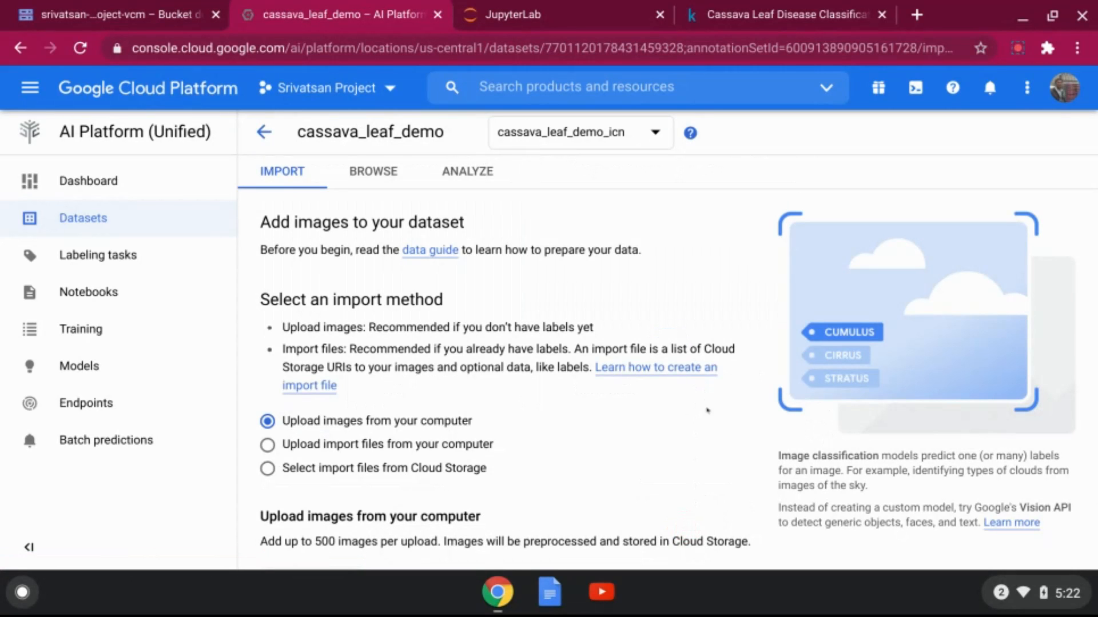
Set the import method to import files from Cloud Storage and choose labels.csv in the project's bucket as the import file
scroll(693, 409, "down", 2)
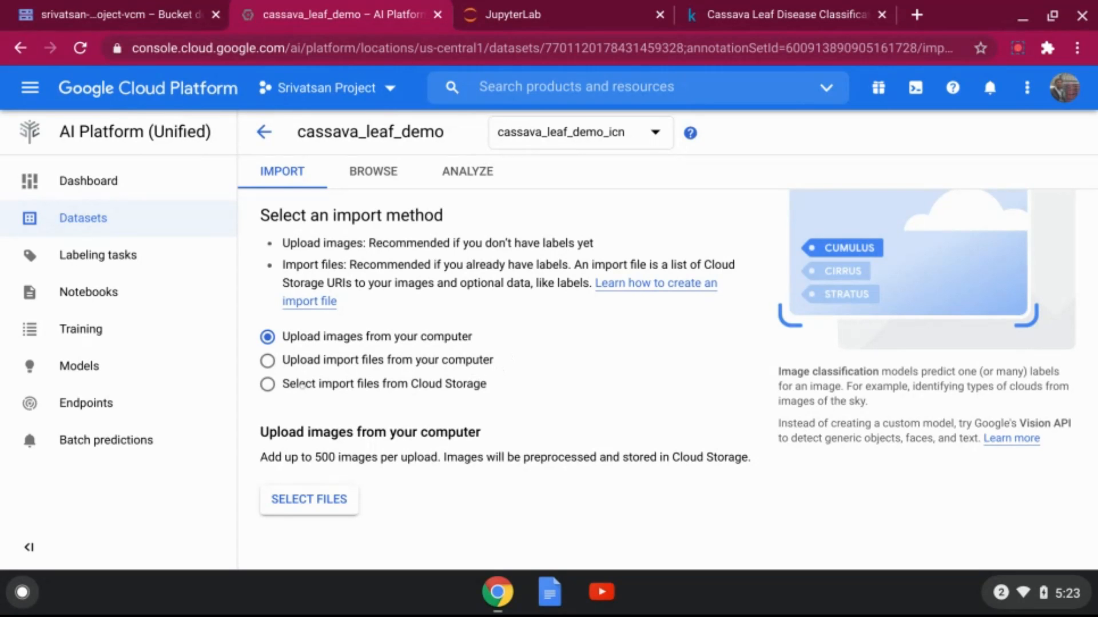
left_click(267, 384)
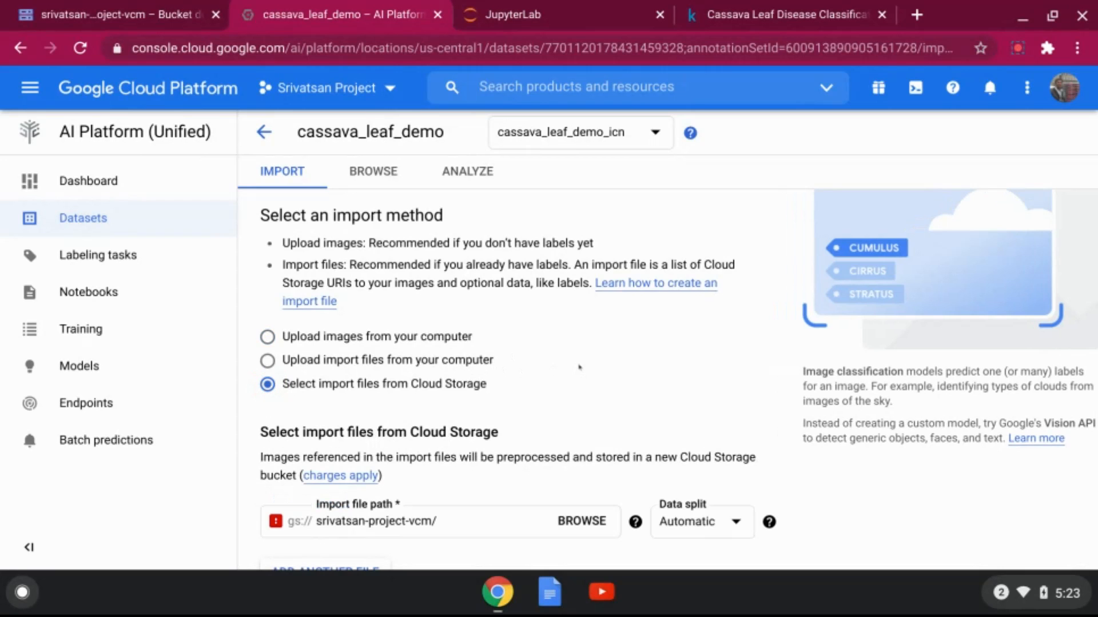
scroll(579, 367, "down", 3)
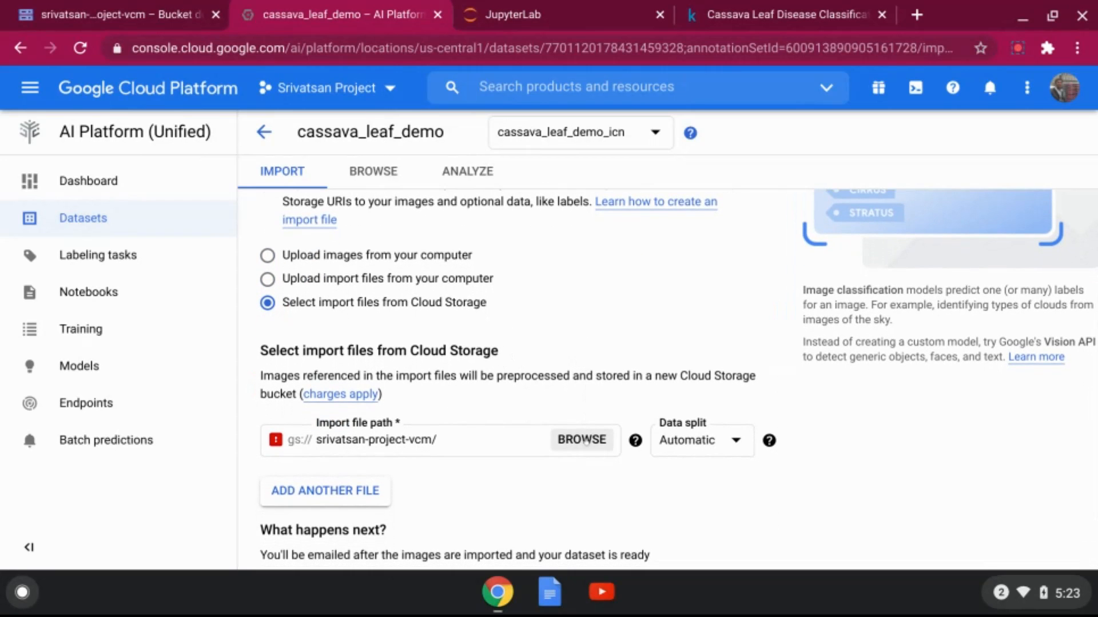
left_click(584, 440)
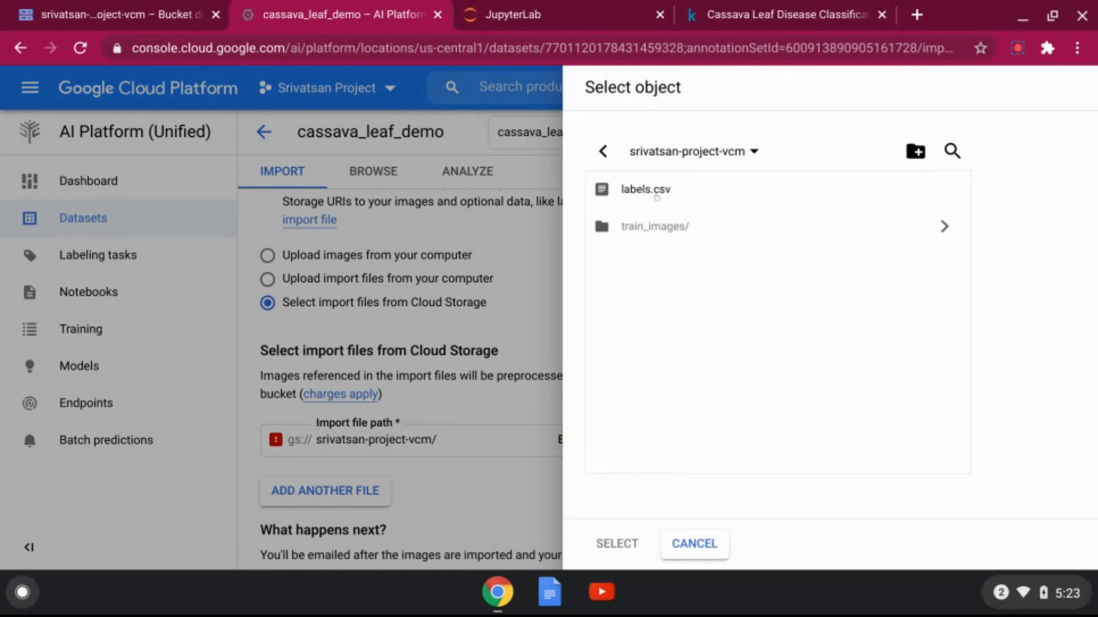
left_click(656, 197)
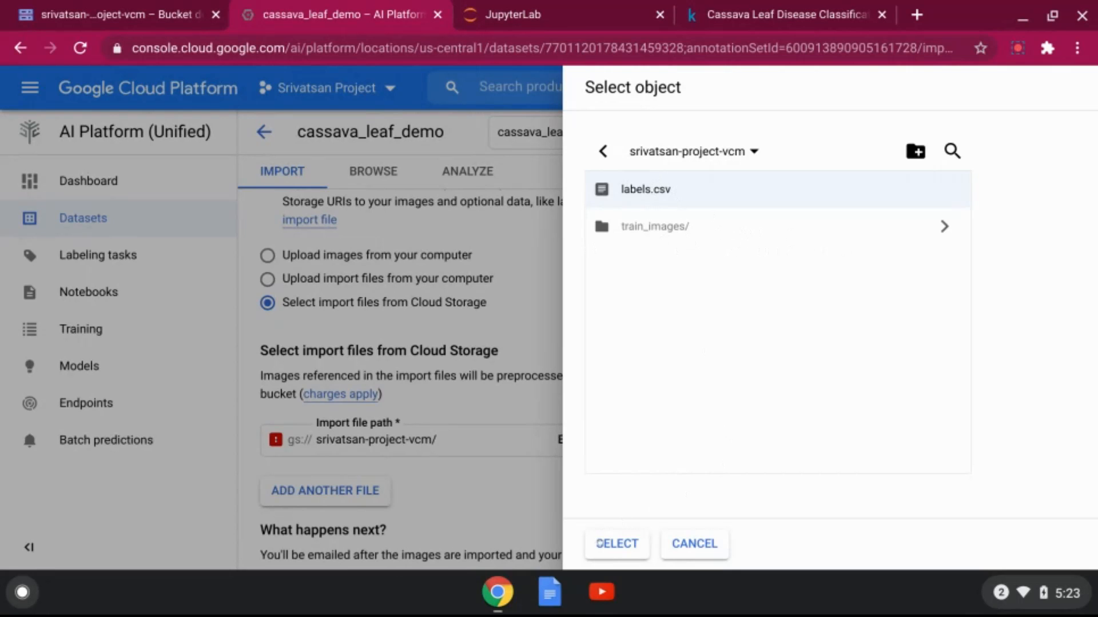
left_click(604, 541)
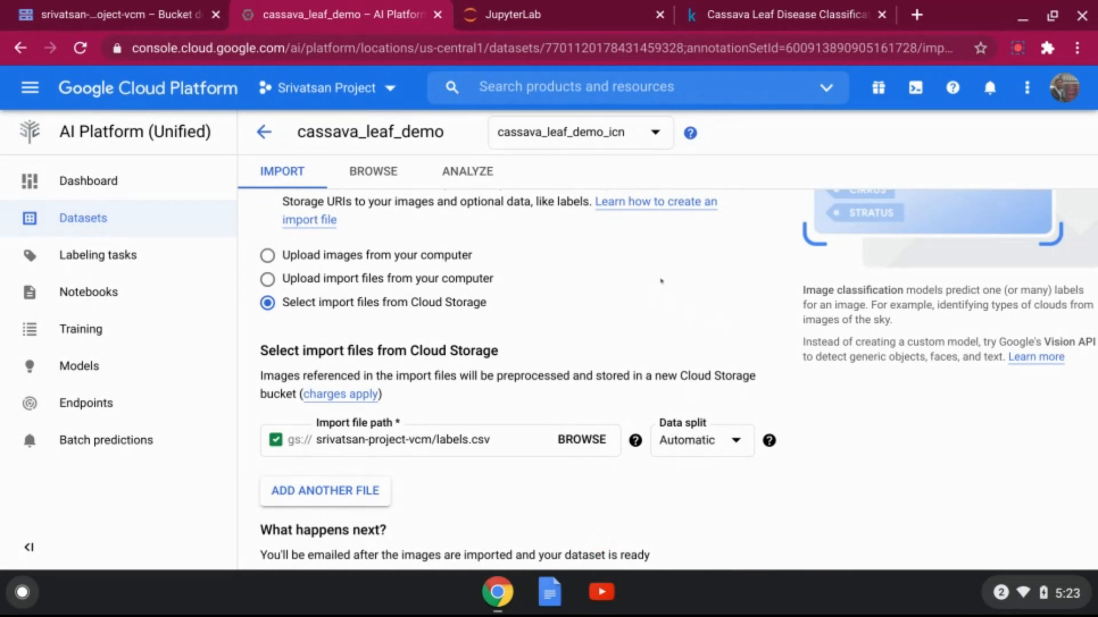
Keep the data split on Automatic after checking its options, and start importing the images into cassava_leaf_demo
scroll(661, 280, "down", 1)
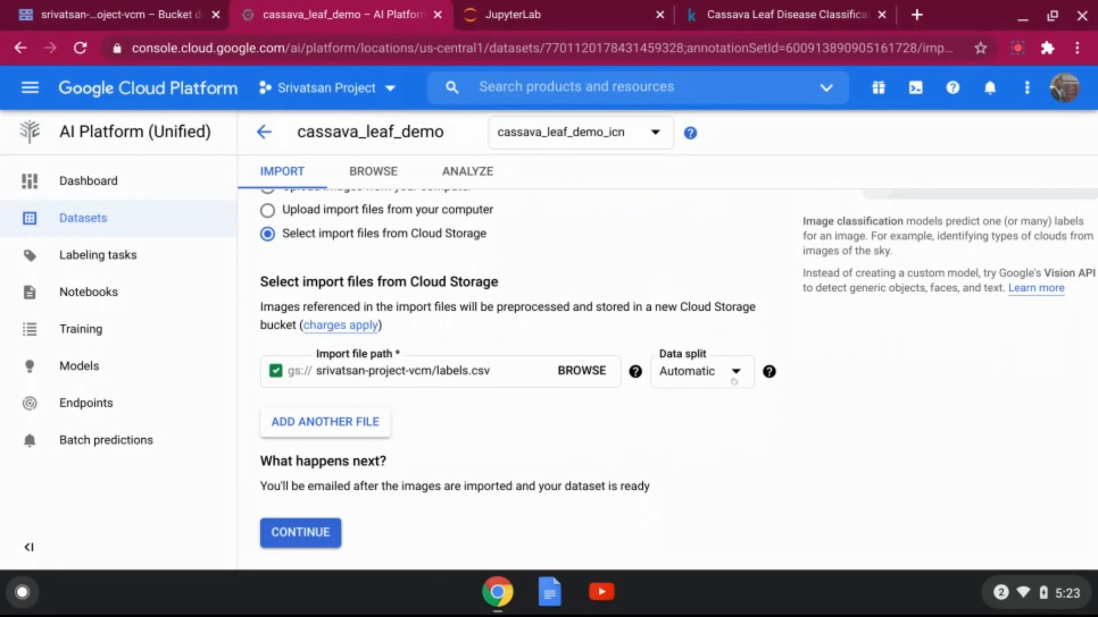
left_click(734, 382)
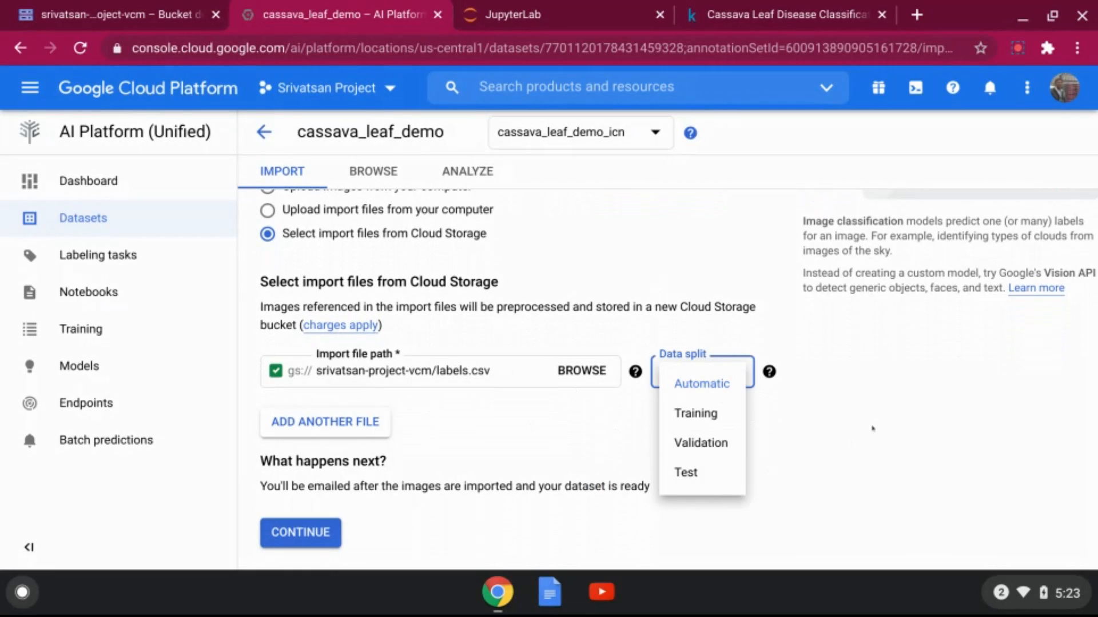
left_click(695, 385)
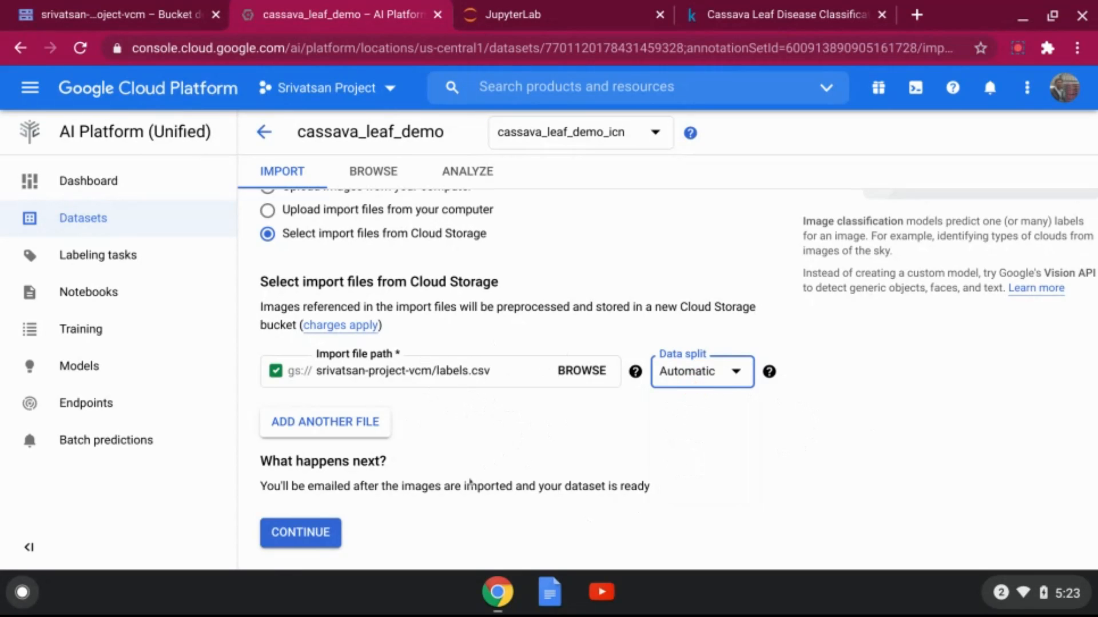
left_click(298, 532)
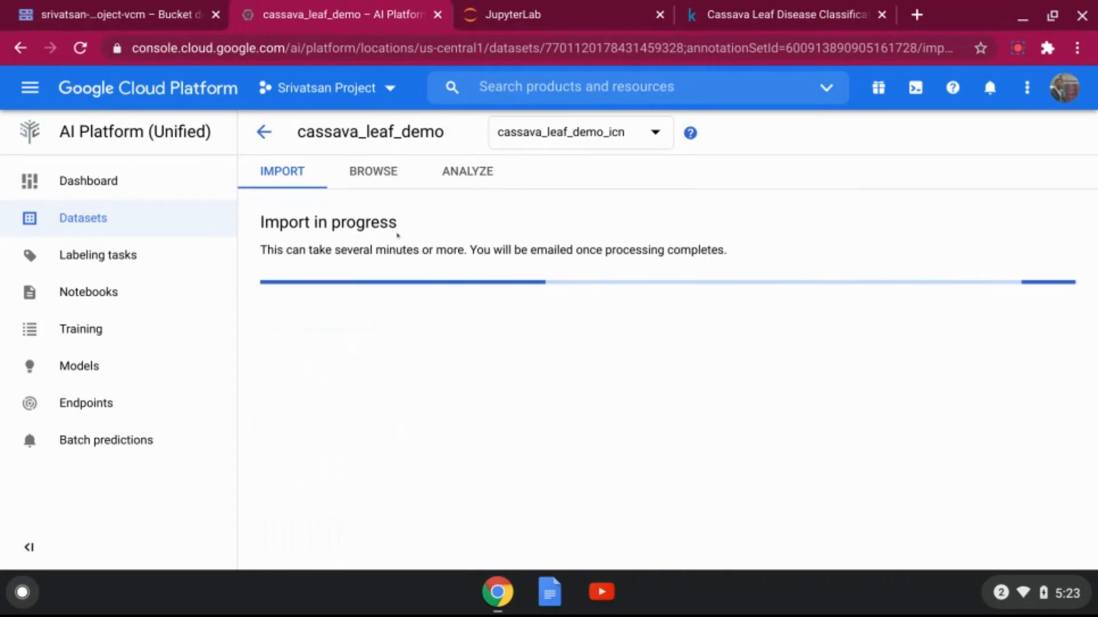
Open the existing cassava_leaf dataset from the dataset list and look over its images and import methods
left_click(263, 132)
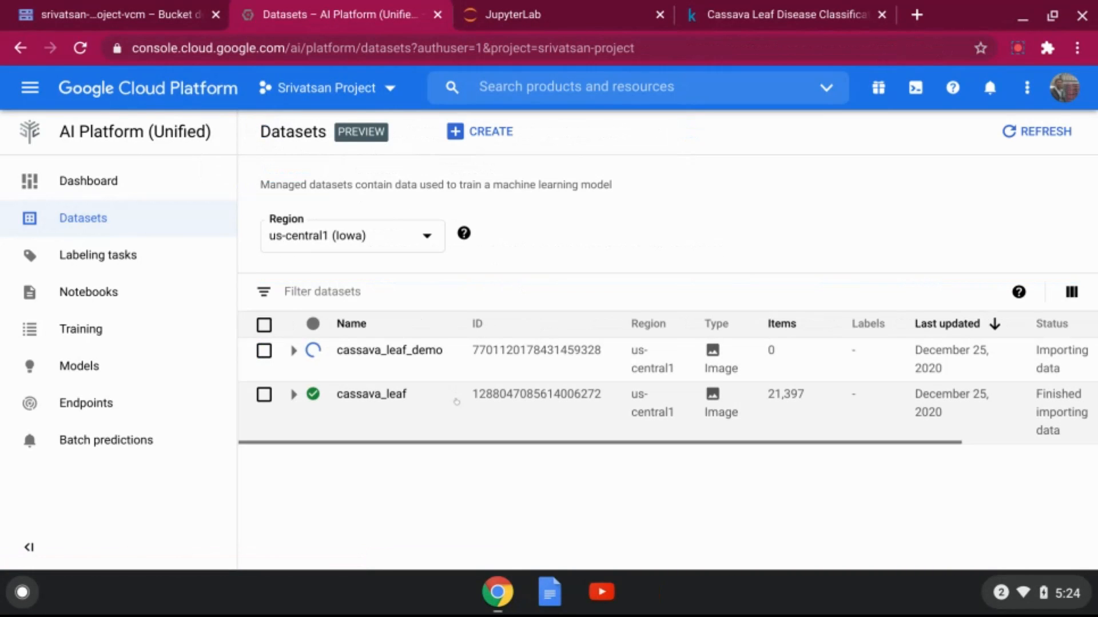
left_click(373, 398)
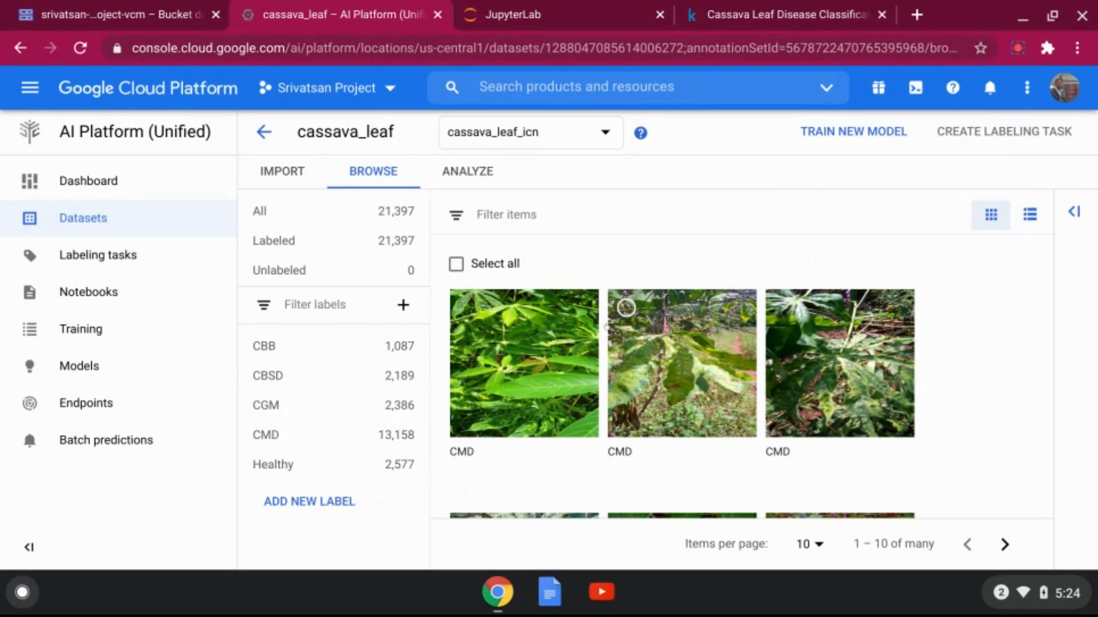
scroll(580, 335, "down", 1)
scroll(579, 336, "down", 1)
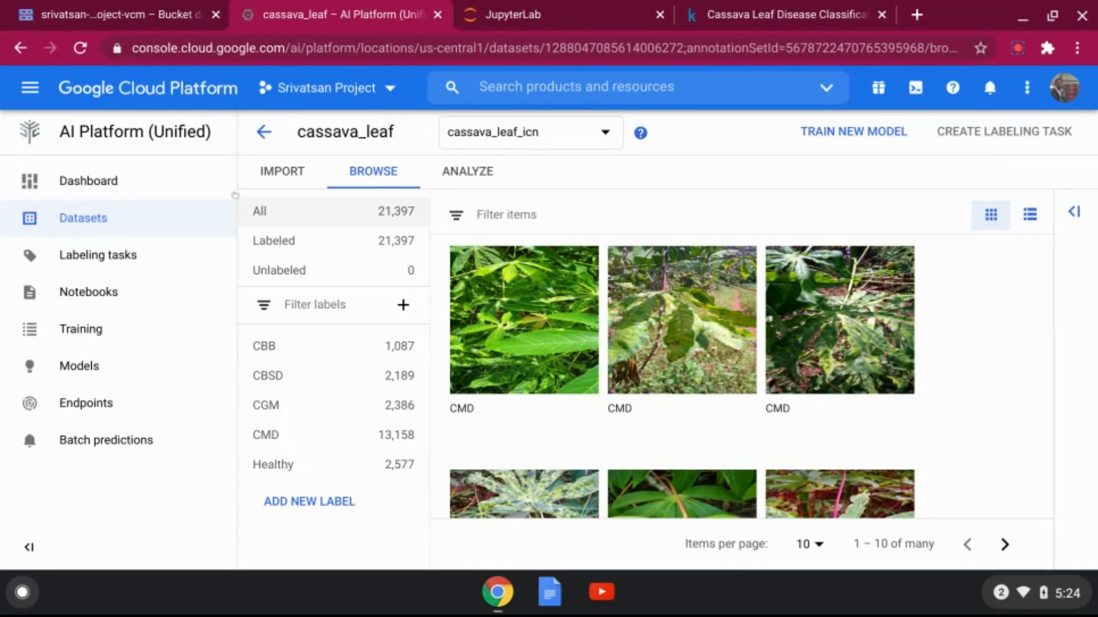
left_click(293, 176)
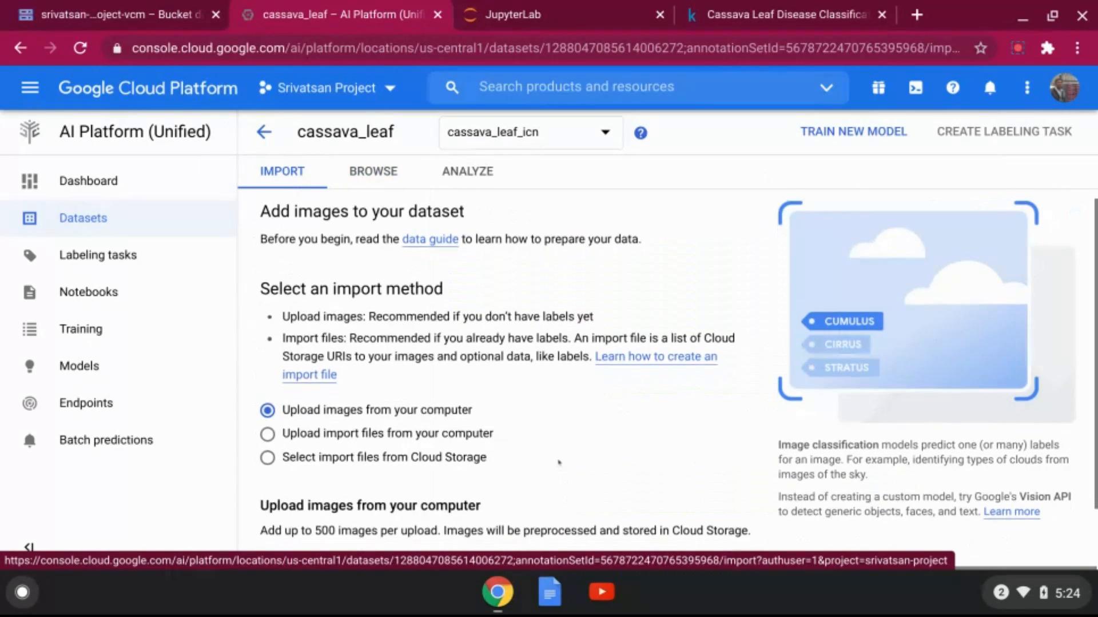
scroll(502, 450, "down", 2)
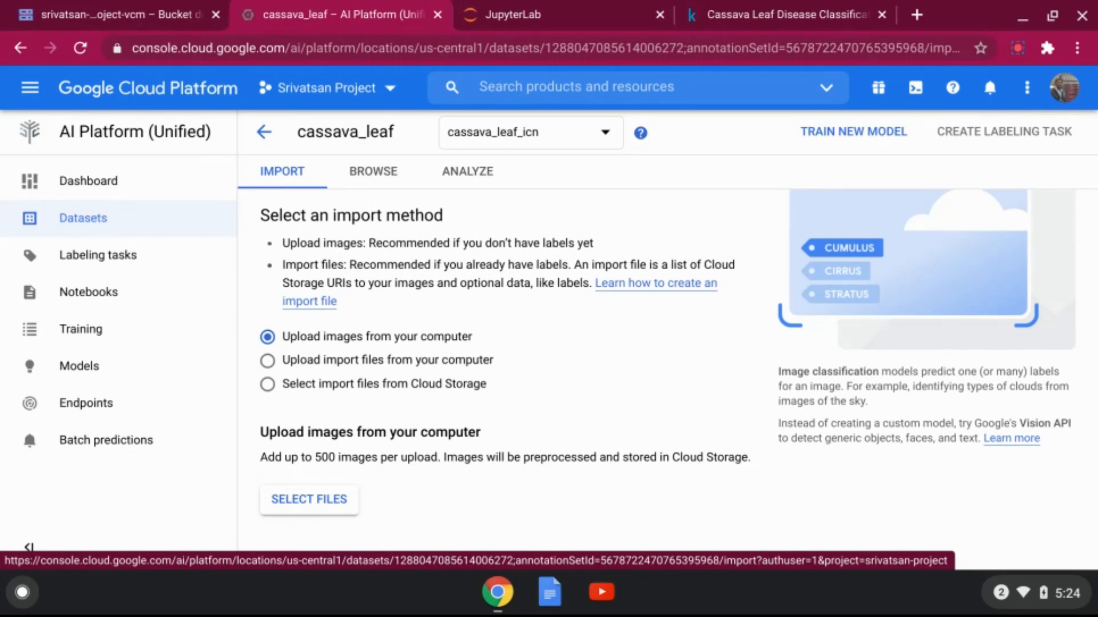
Go back to browsing the cassava_leaf images and filter them by Unlabeled, then by Labeled
left_click(365, 172)
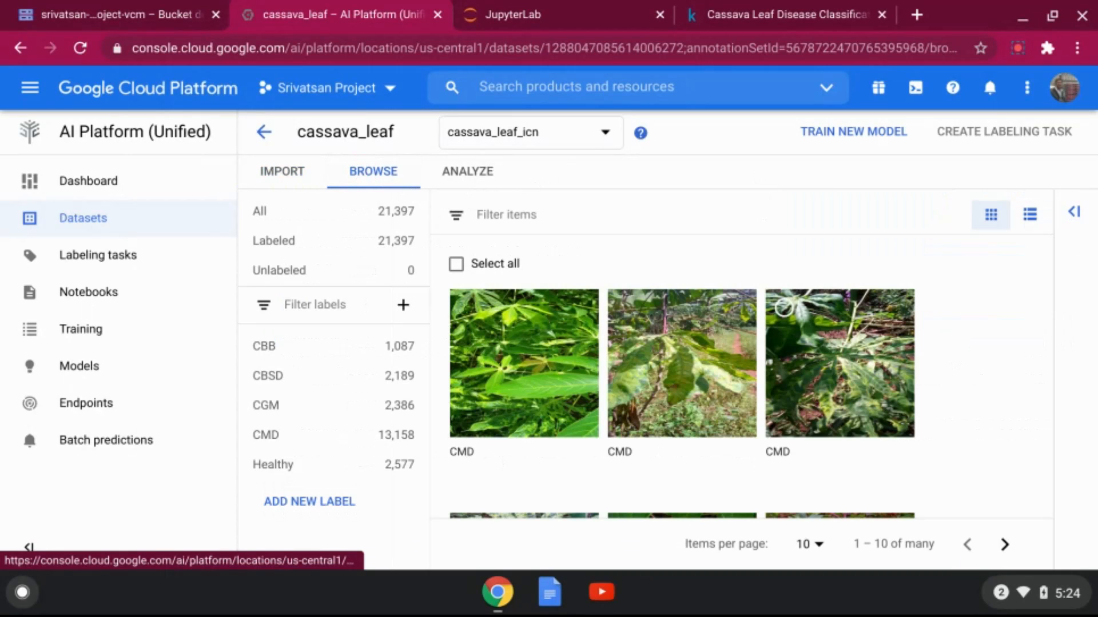
scroll(801, 343, "down", 1)
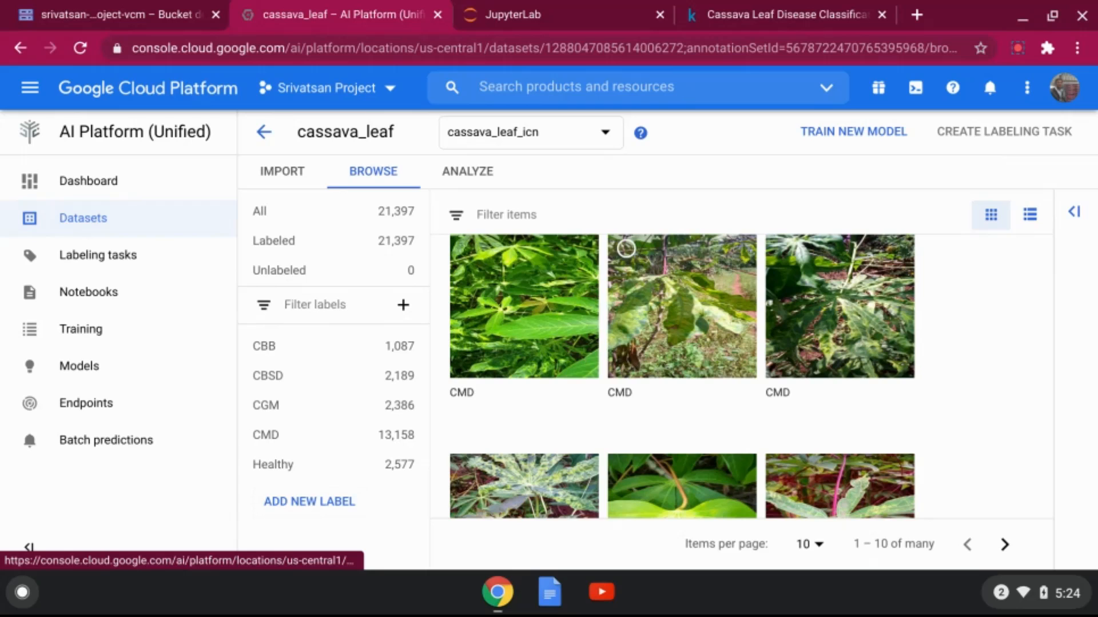
left_click(330, 264)
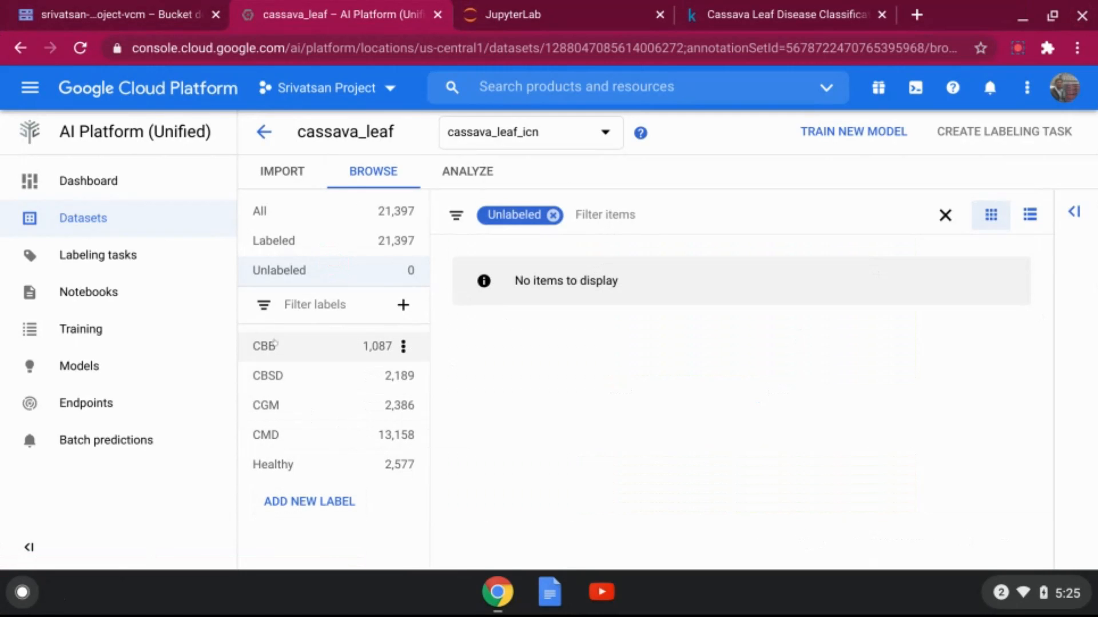
left_click(284, 240)
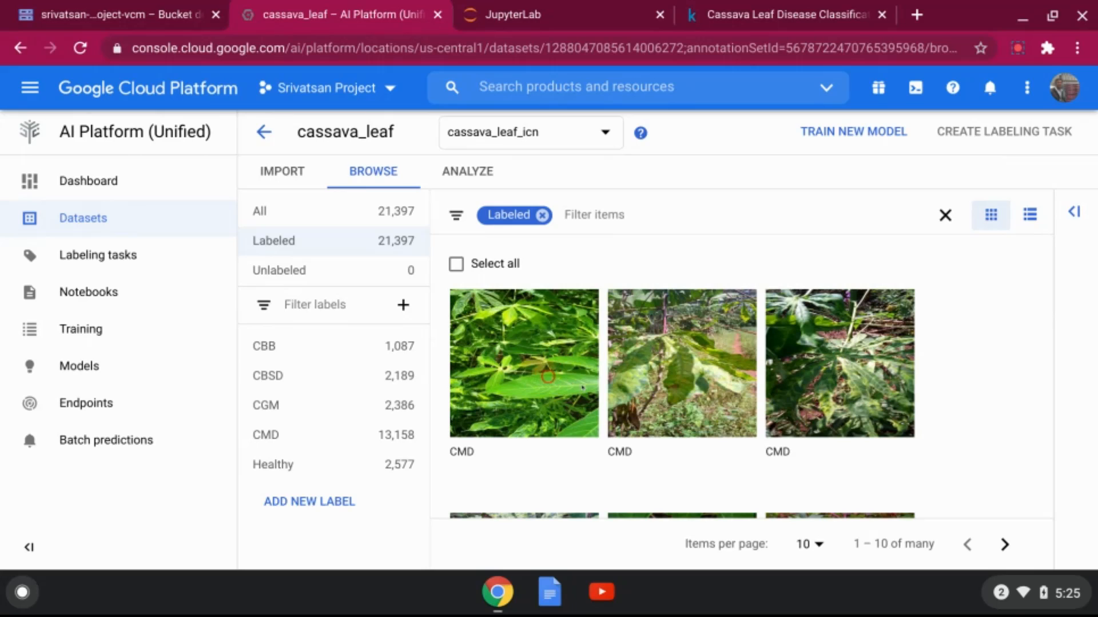
Try relabeling the first image from CMD to Healthy, restore its CMD label, and close the label editor without saving
left_click(547, 377)
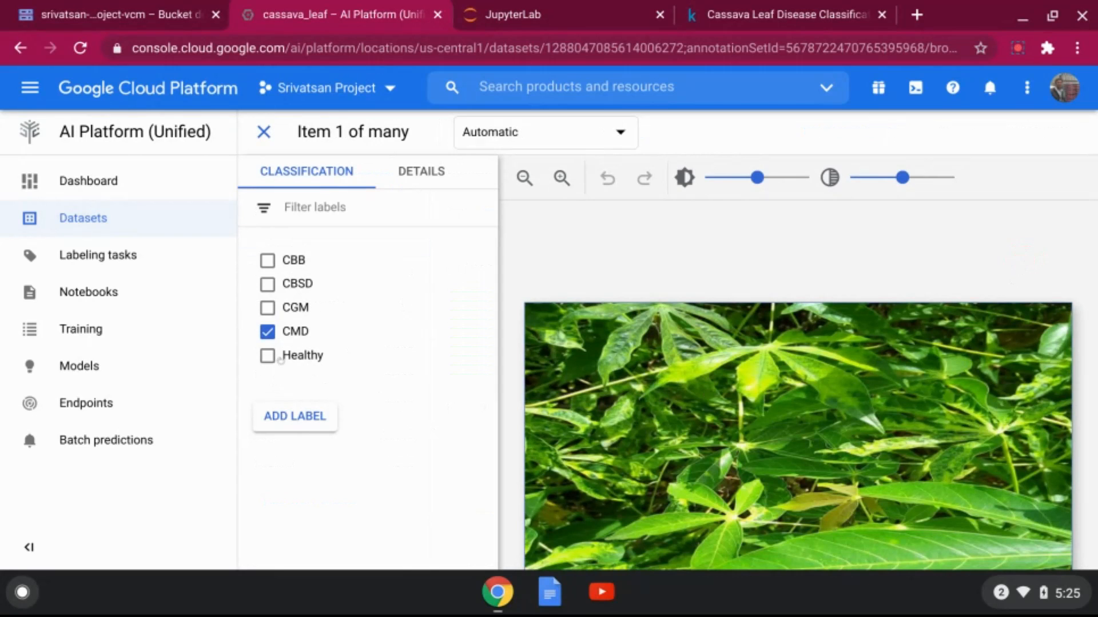
left_click(265, 333)
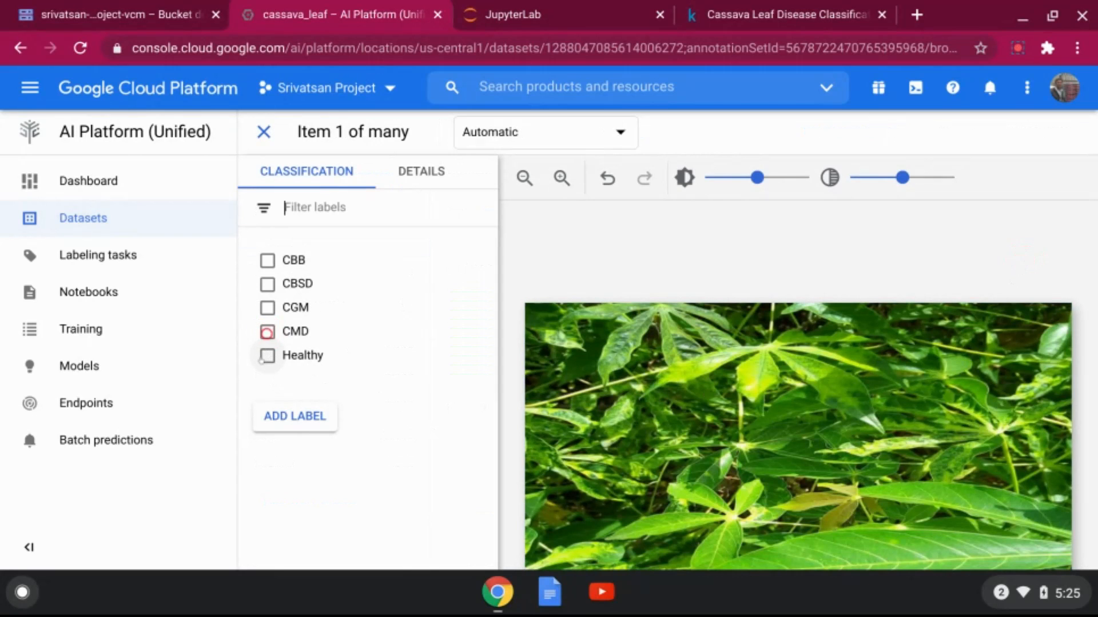
left_click(267, 358)
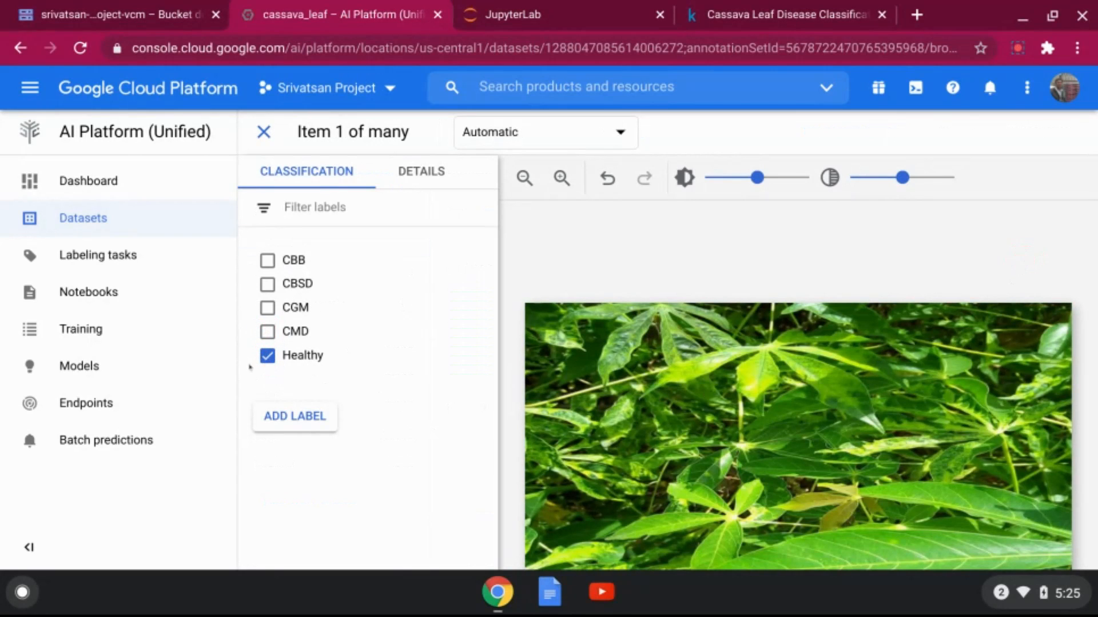
left_click(266, 356)
left_click(266, 332)
left_click(264, 137)
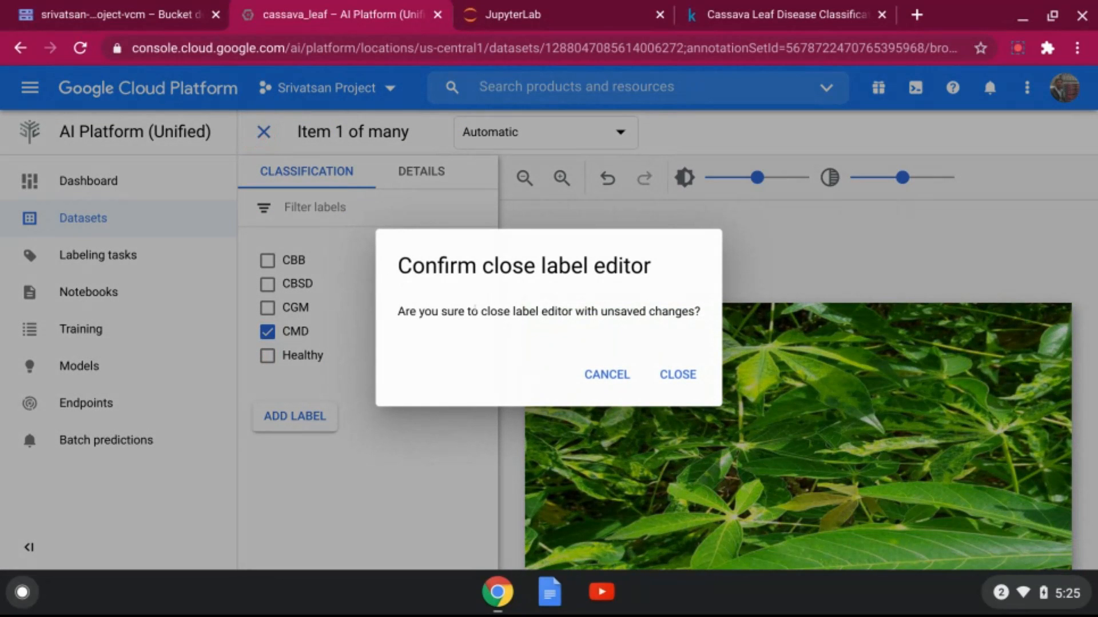
left_click(602, 378)
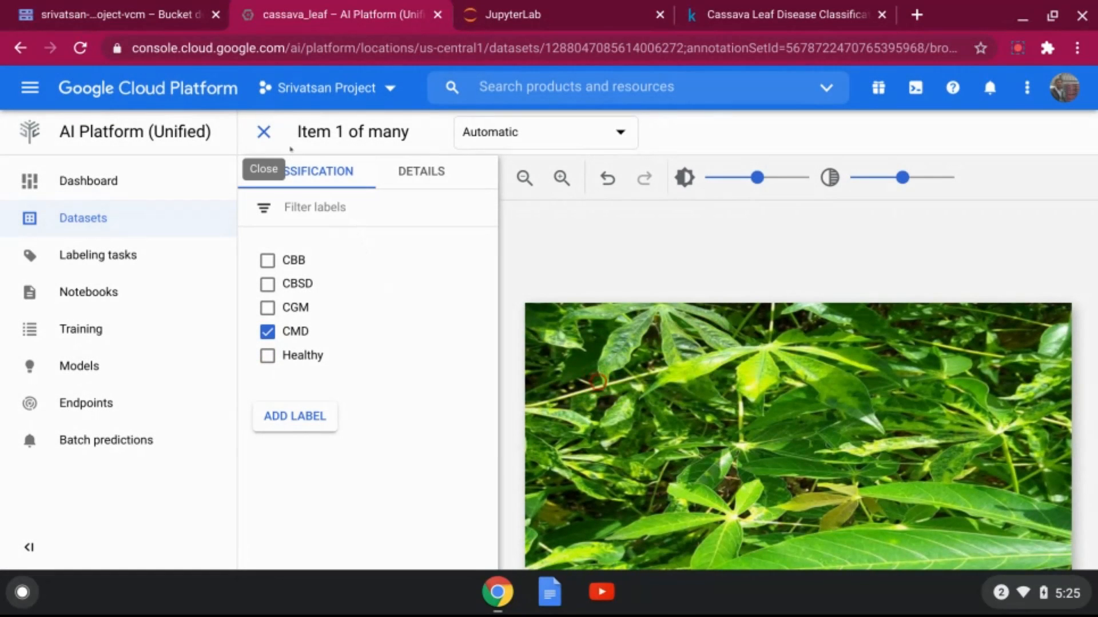
left_click(266, 136)
left_click(676, 373)
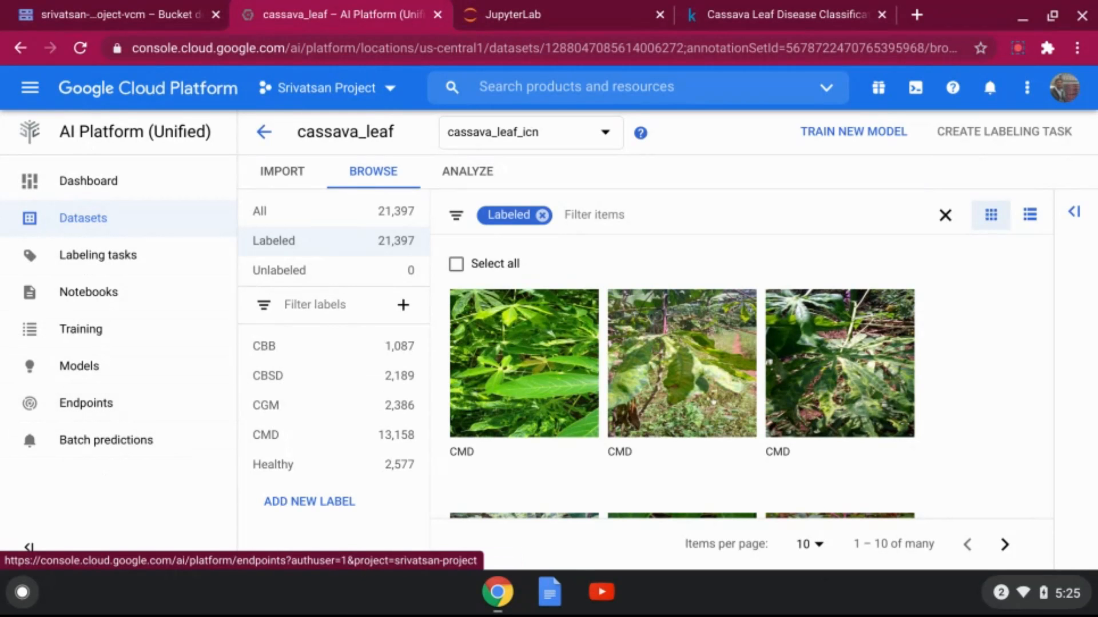
Look through the first page of labeled images in cassava_leaf and the labels assigned to them
scroll(980, 344, "down", 2)
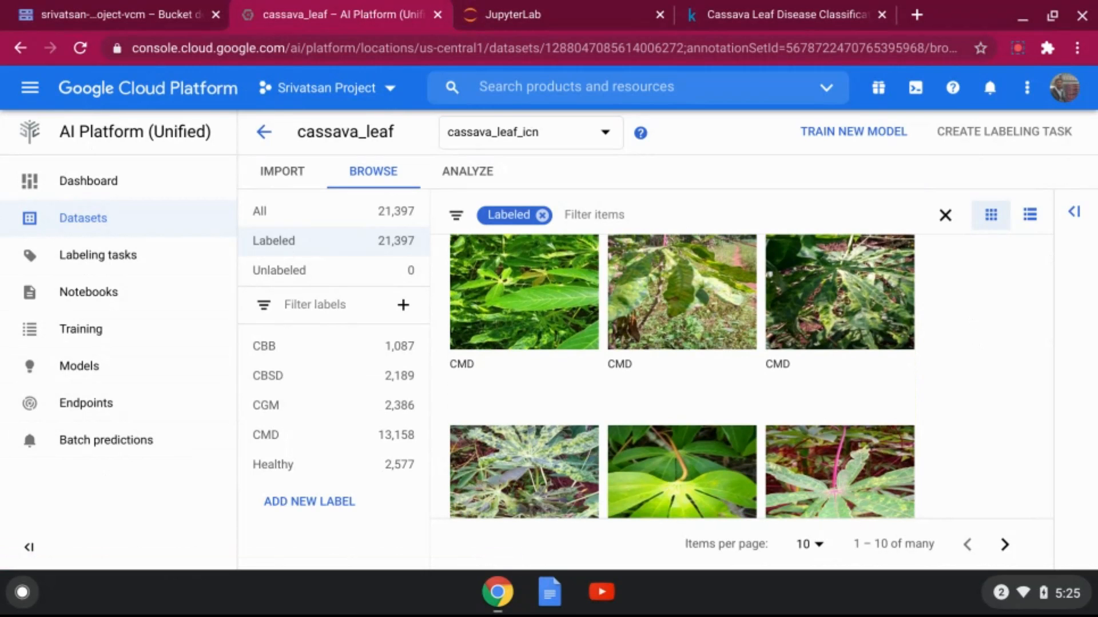
scroll(963, 326, "down", 5)
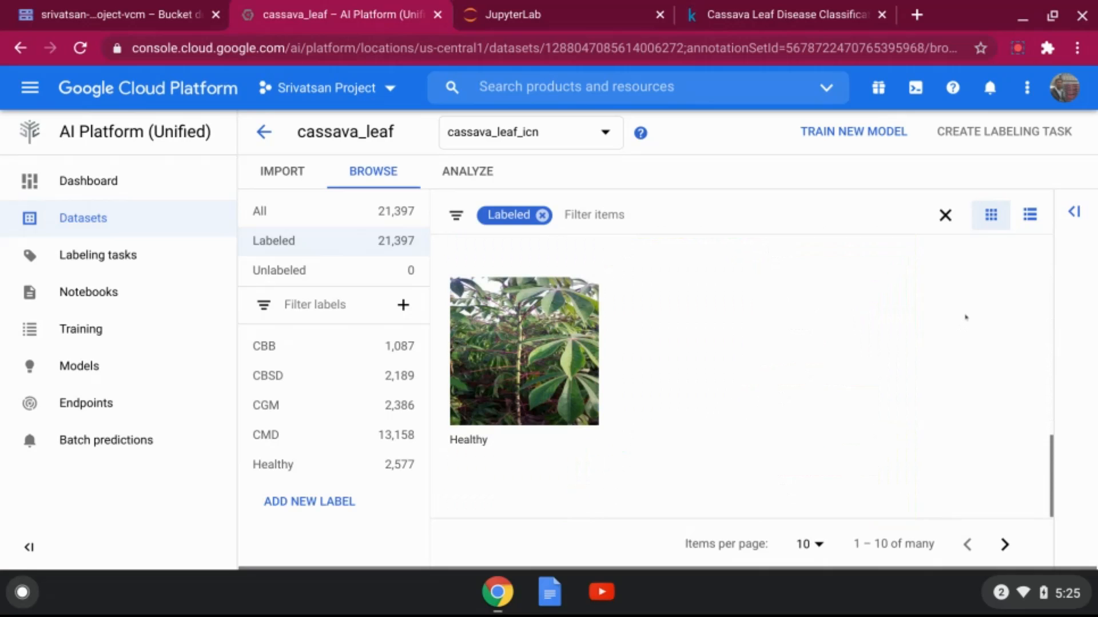
scroll(968, 312, "up", 8)
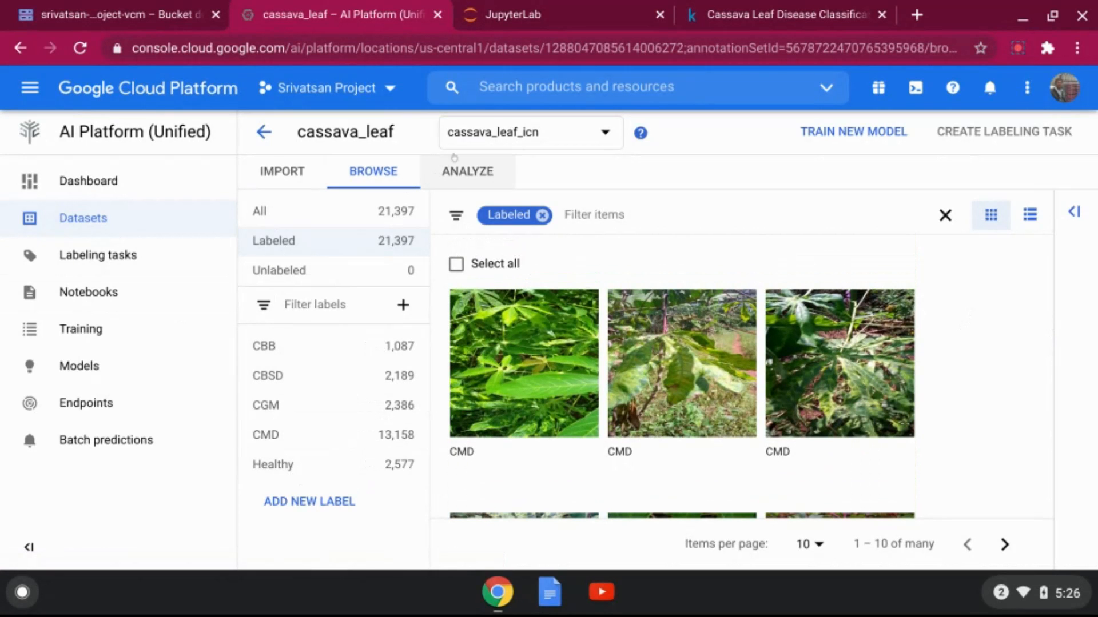
Open the cassava_leaf analysis and examine the image distribution per label, the data split information and the dataset properties
left_click(456, 173)
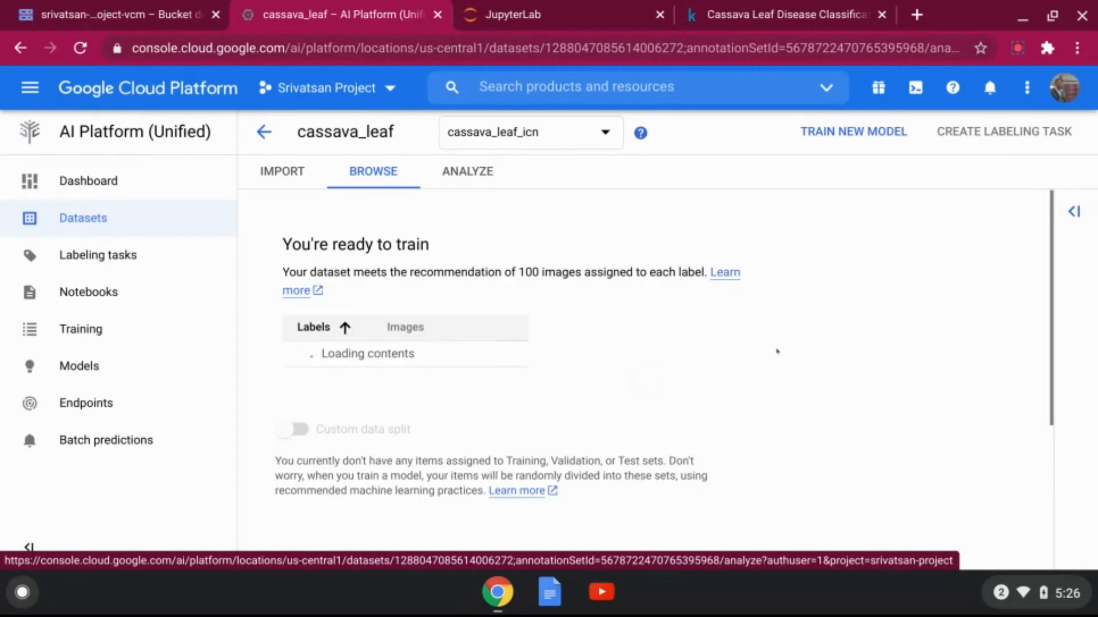
scroll(777, 352, "down", 2)
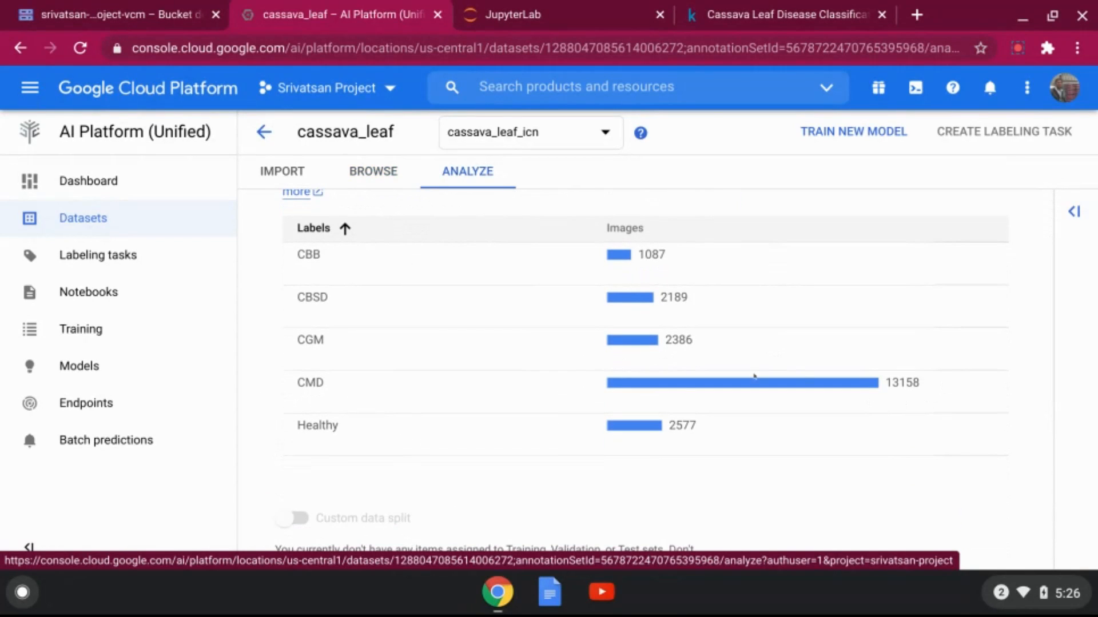
scroll(797, 397, "down", 2)
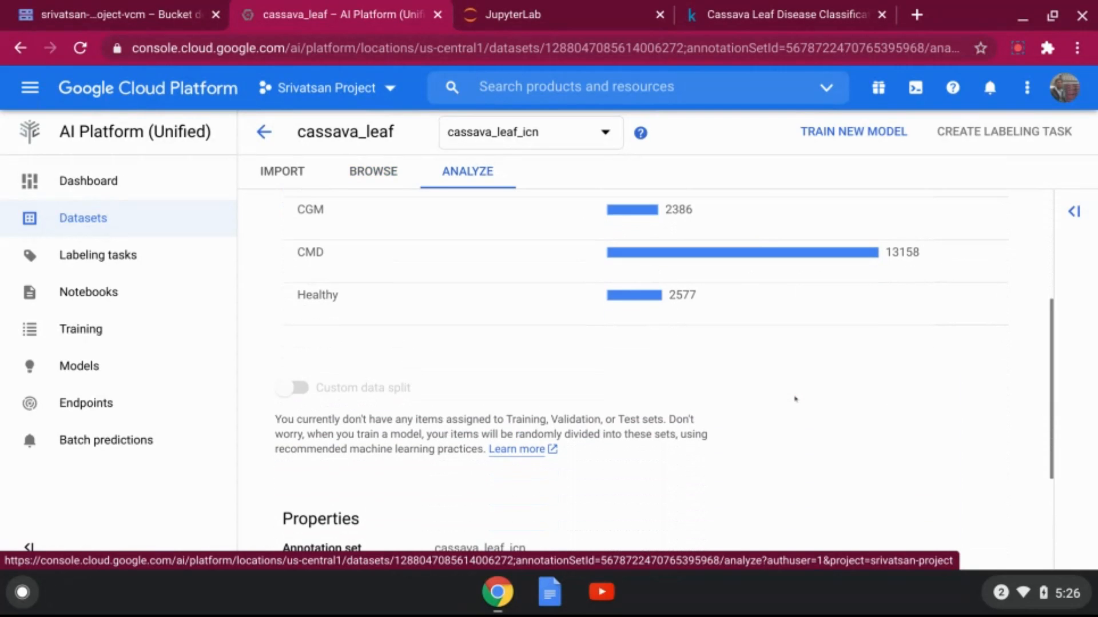
scroll(795, 400, "down", 2)
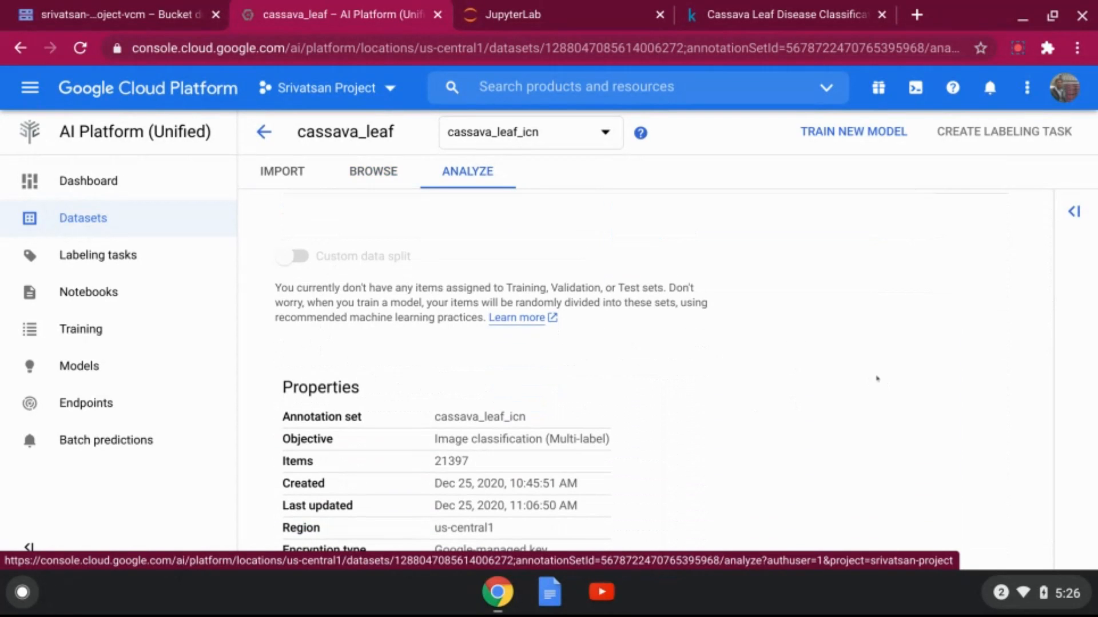
Begin training a new model on the cassava_leaf dataset with the AutoML method and name it cassava_leaf_model
scroll(872, 377, "down", 1)
scroll(863, 376, "up", 5)
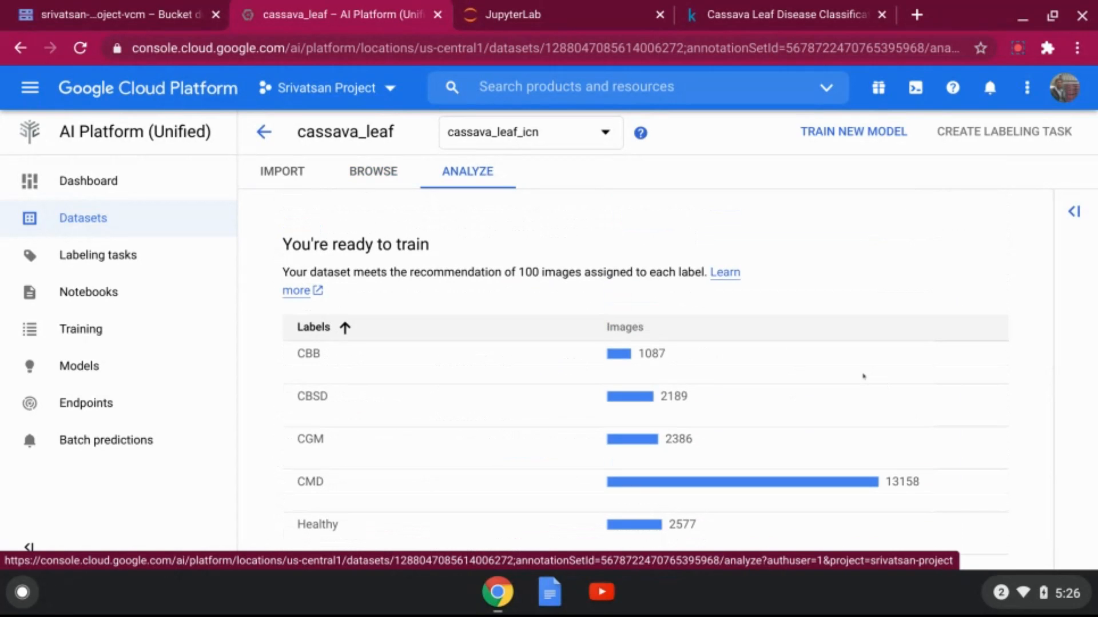
left_click(256, 129)
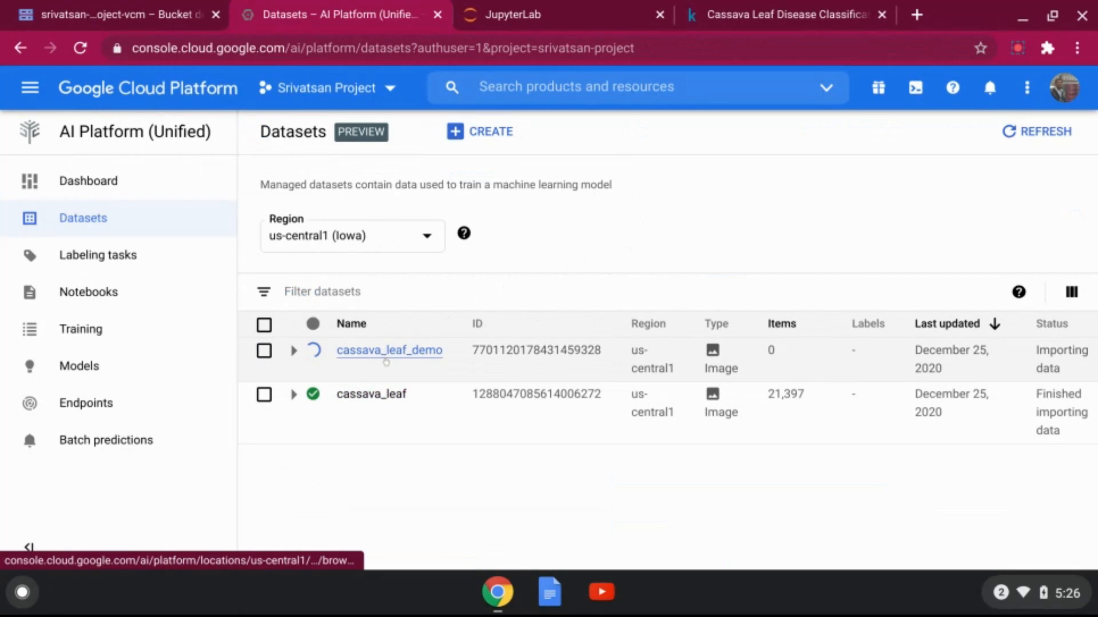
left_click(382, 397)
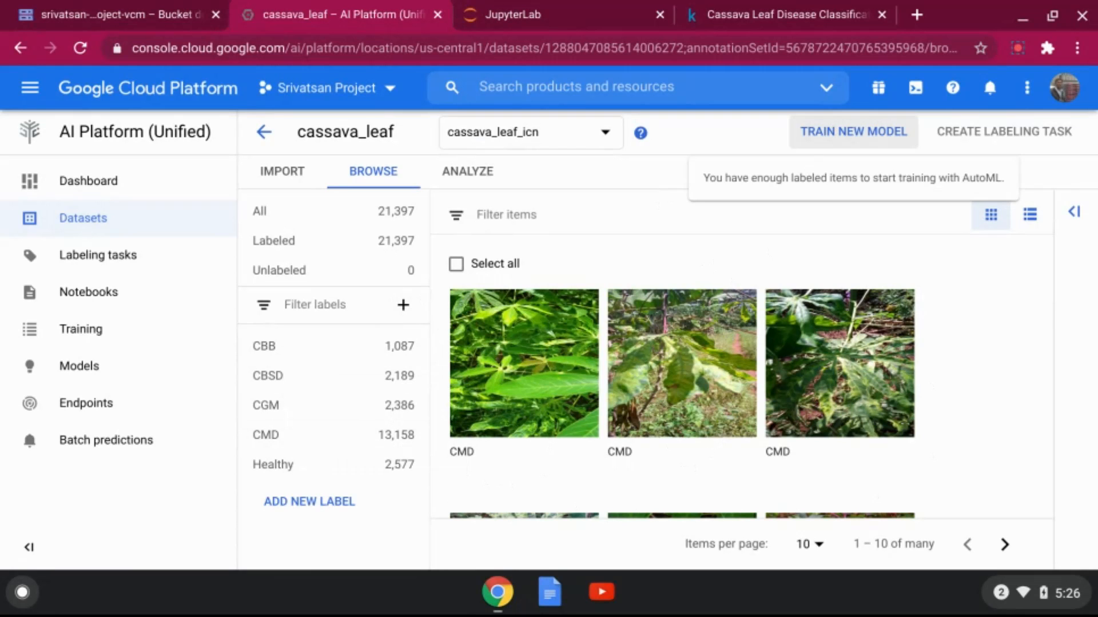
left_click(834, 135)
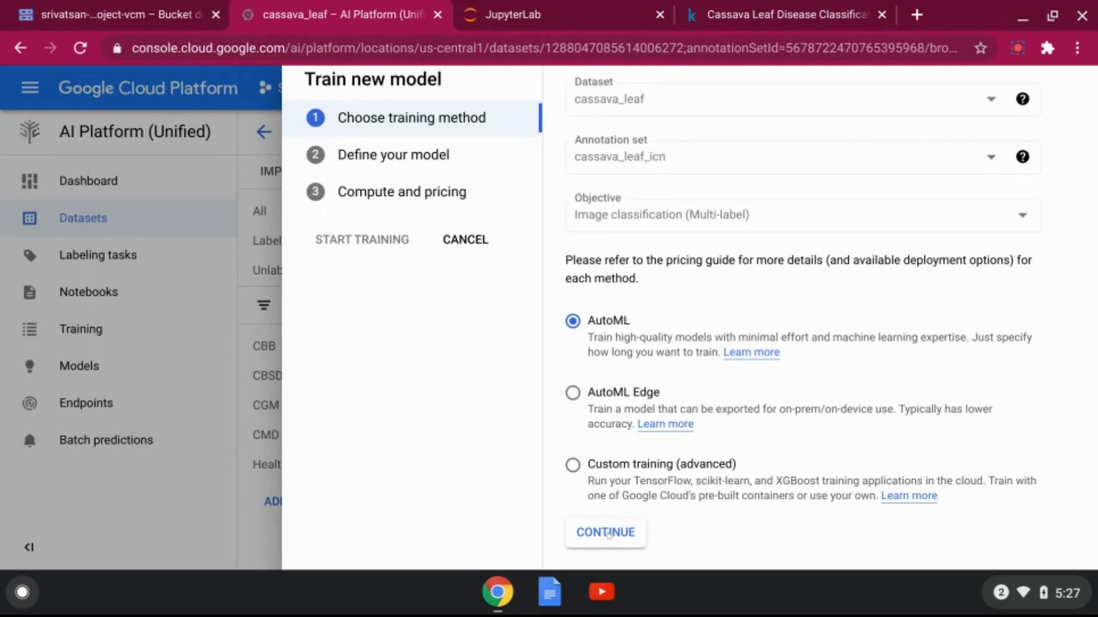
left_click(609, 534)
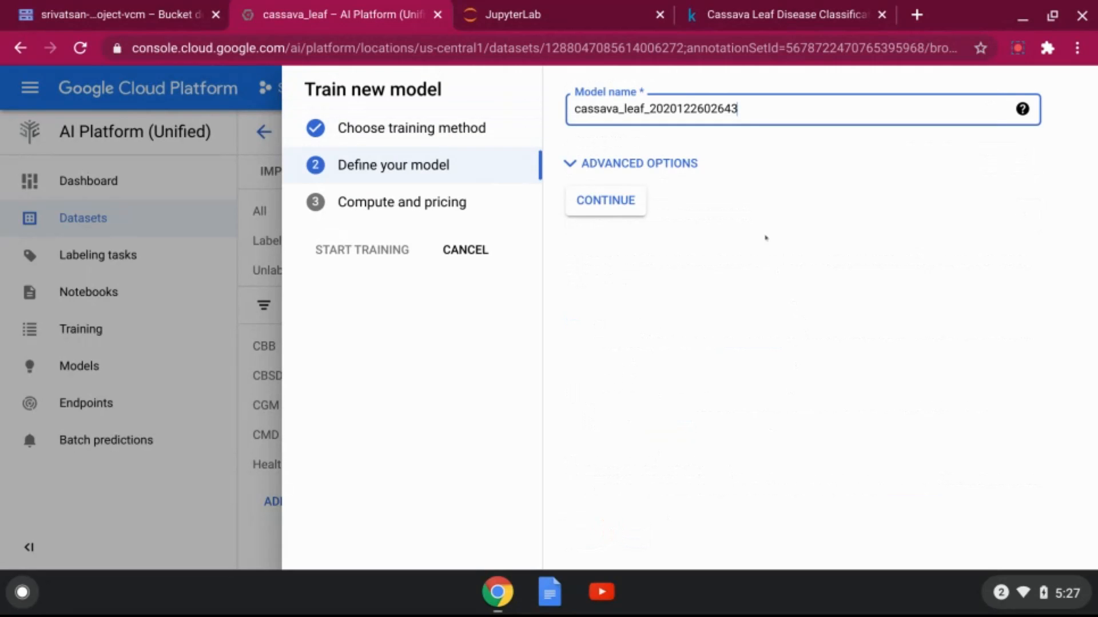
left_click_drag(649, 109, 738, 109)
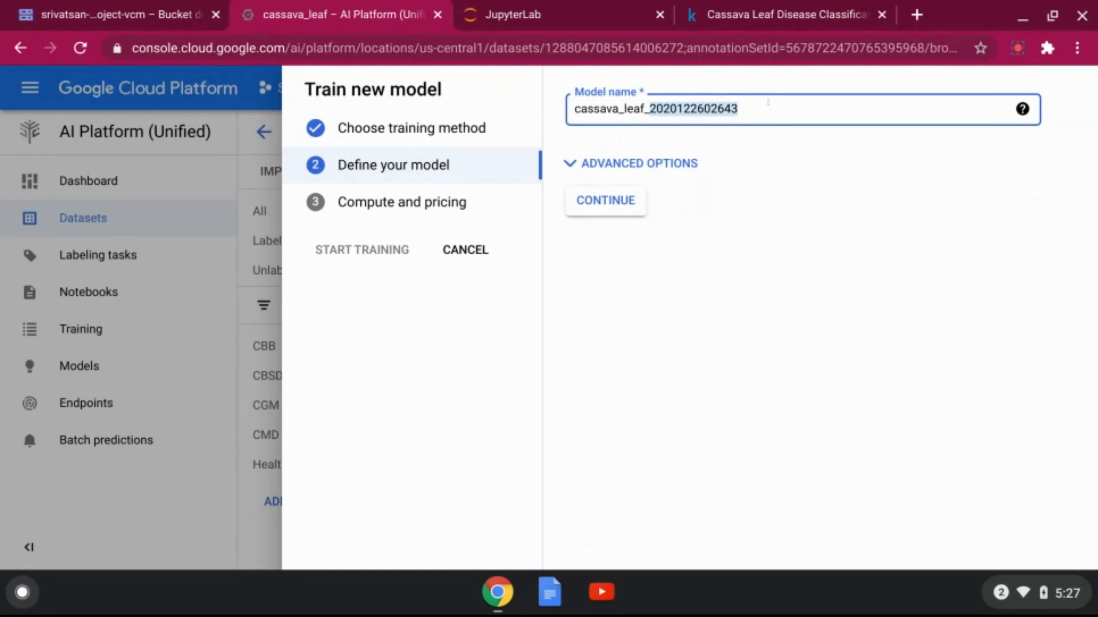
type("model")
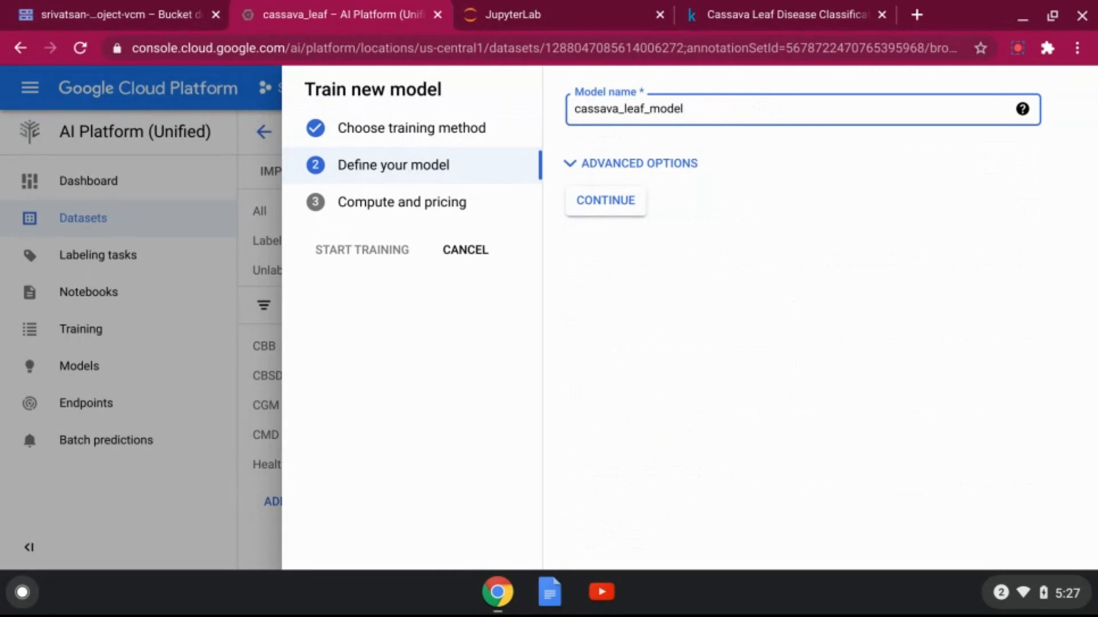
Set the randomly assigned data split to 70% training, 15% validation and 15% test, and continue to compute and pricing
left_click(668, 163)
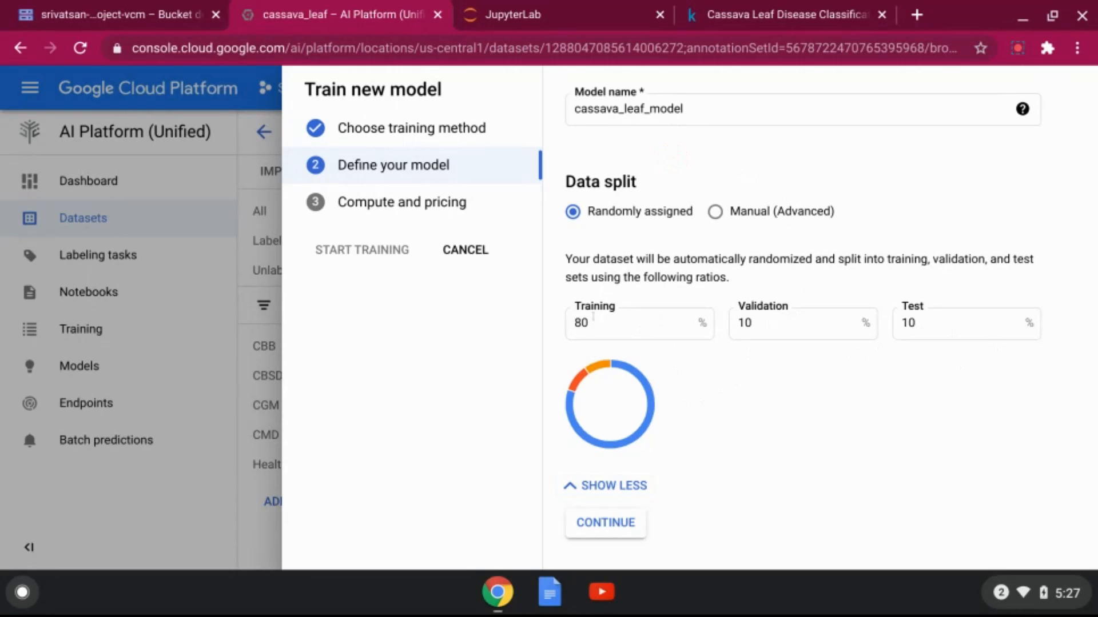
left_click_drag(593, 318, 550, 322)
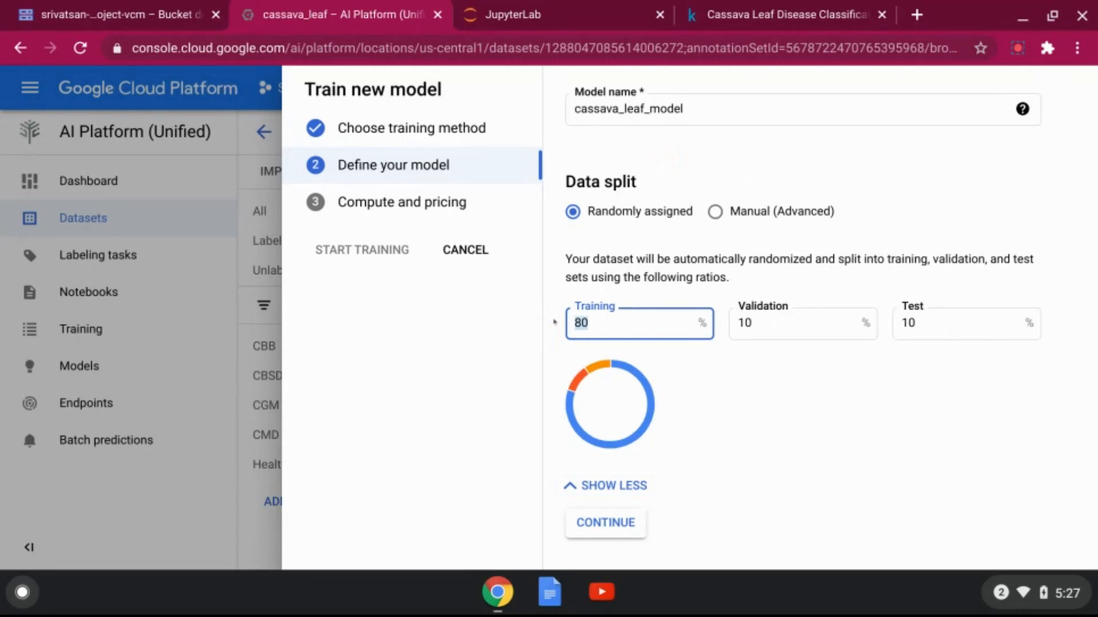
type("75")
key("Tab")
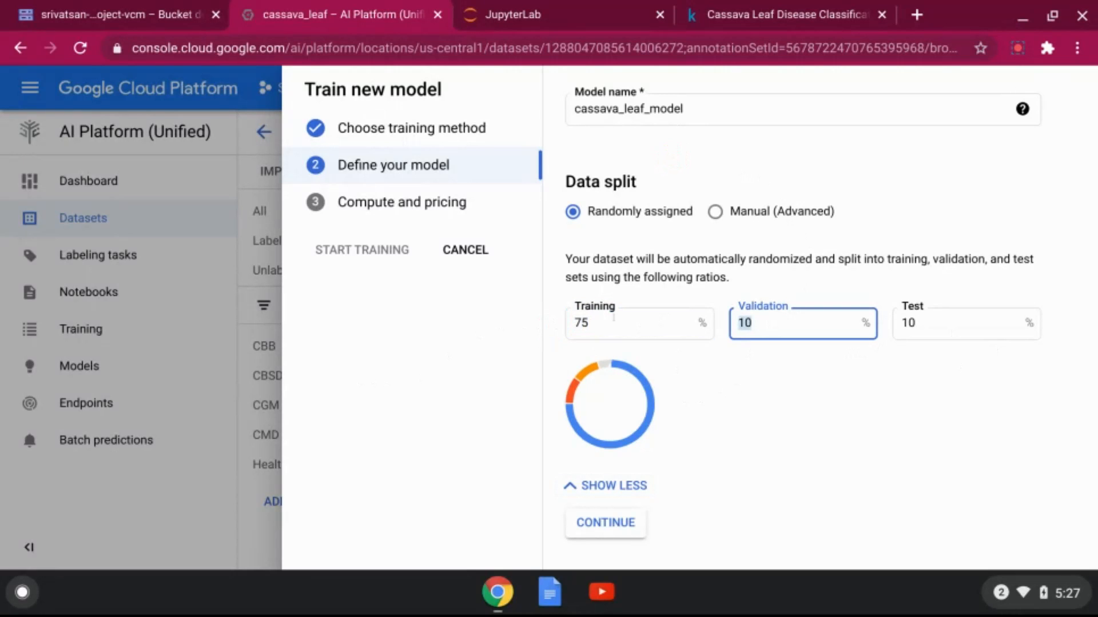
left_click(613, 318)
key("BackSpace")
type("0")
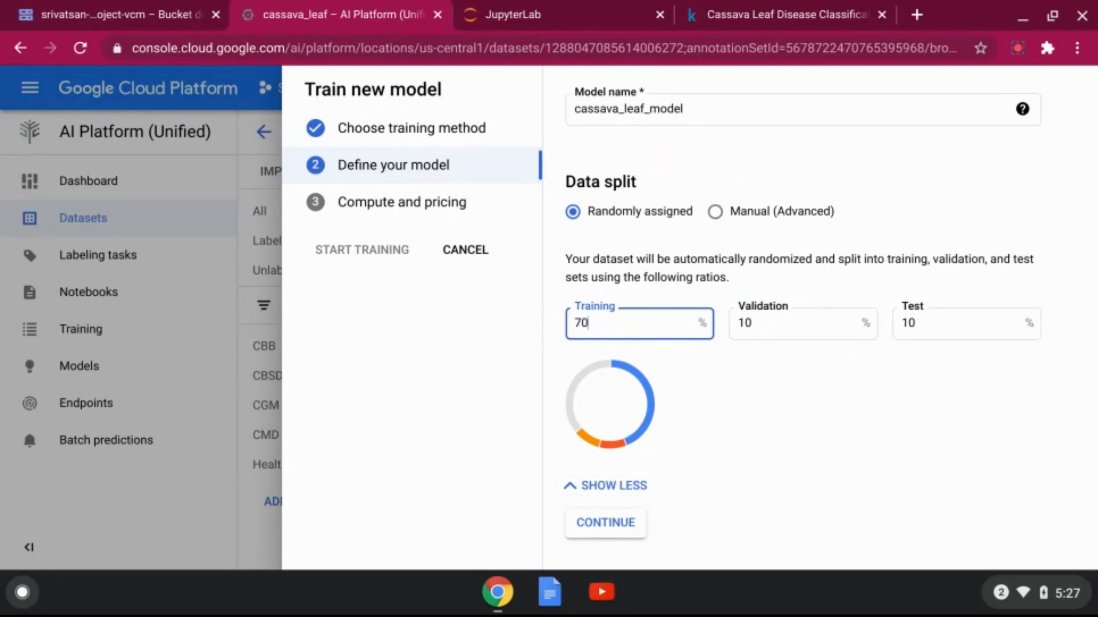
key("Tab")
type("15")
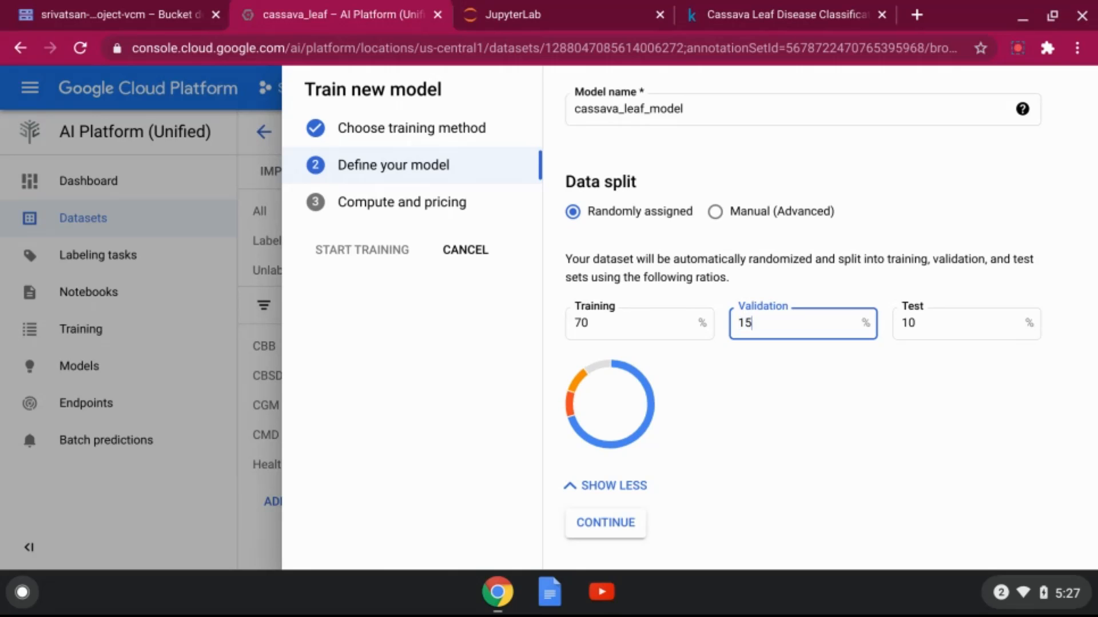
key("Tab")
type("15")
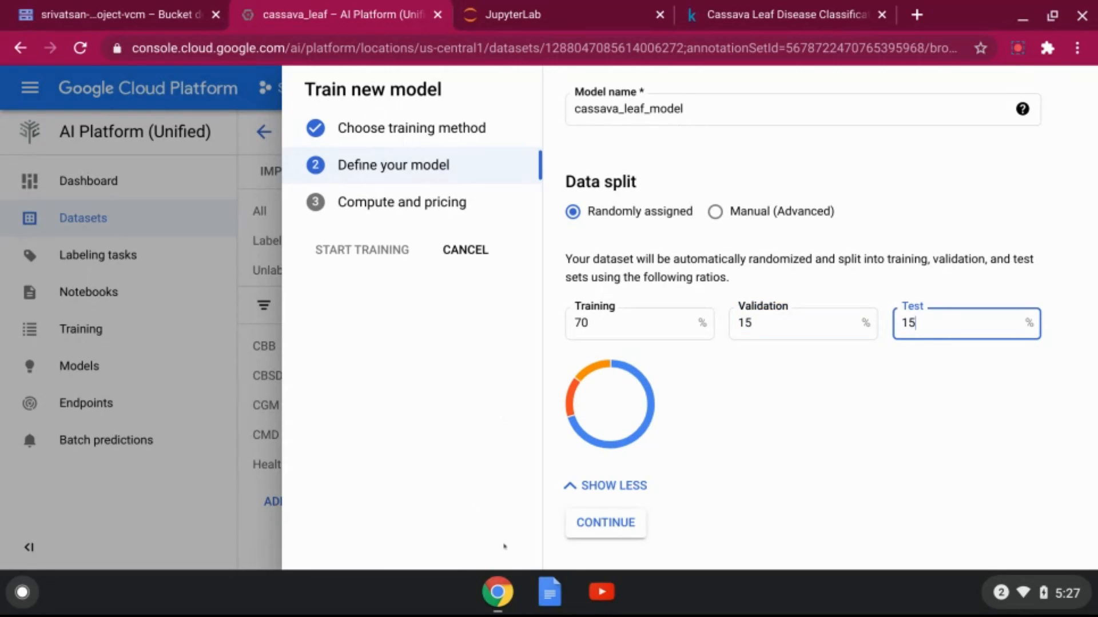
left_click(620, 533)
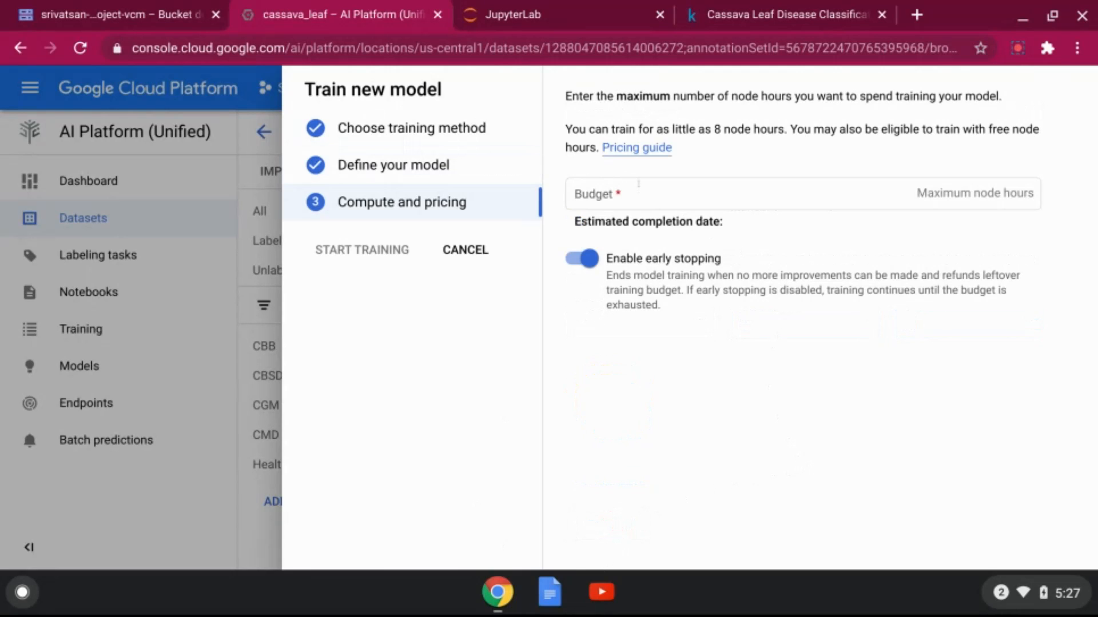
Set the training budget to 8 maximum node hours with early stopping enabled and start training the model
left_click(638, 184)
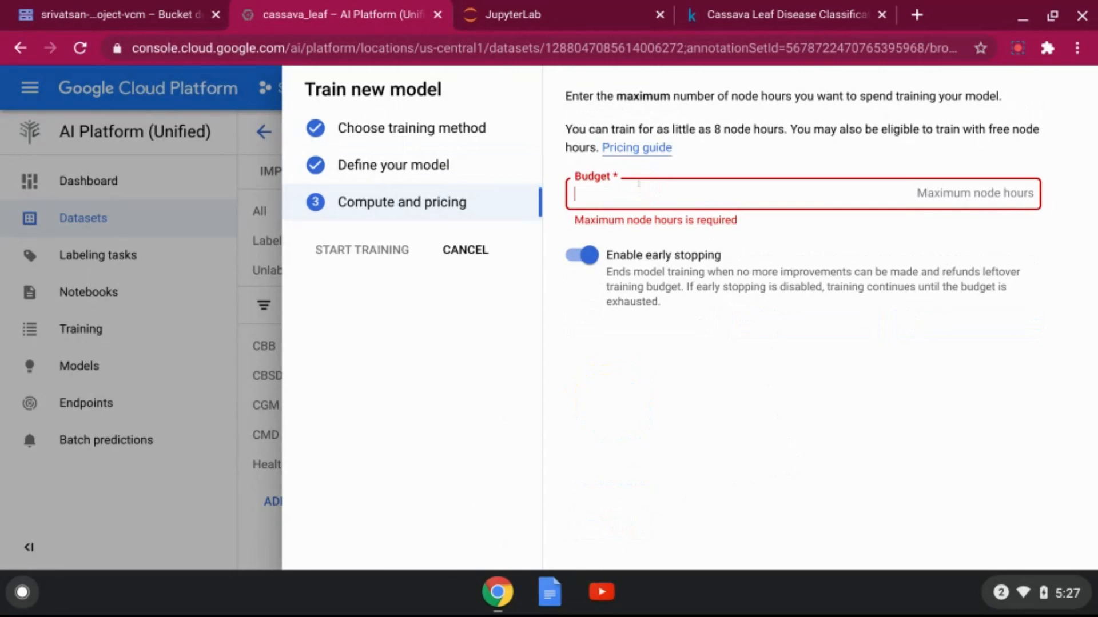
type("8")
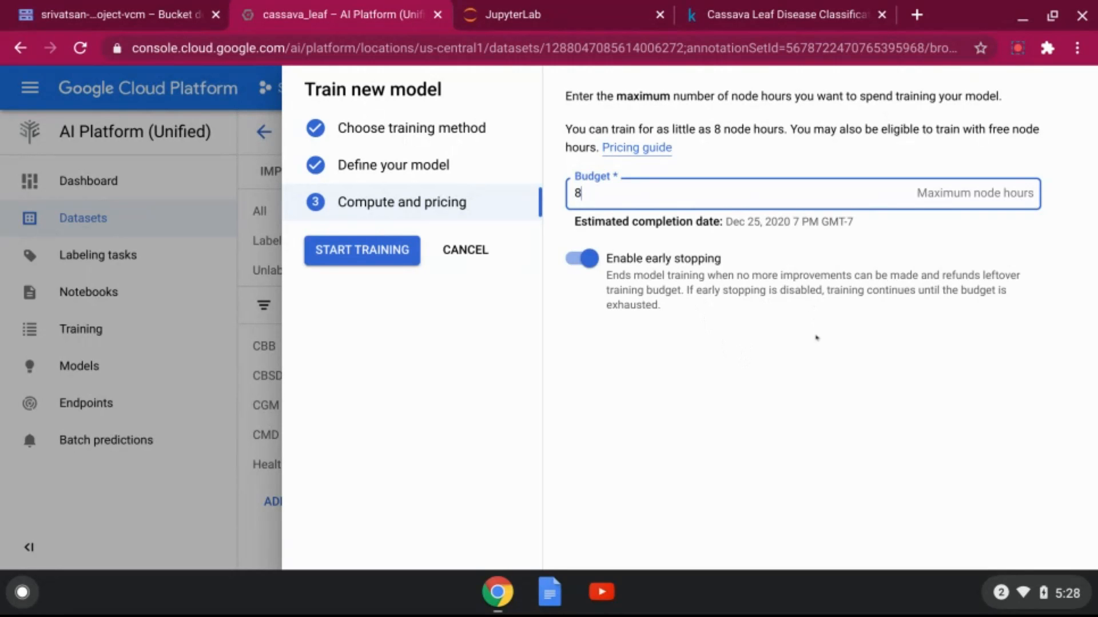
left_click(816, 337)
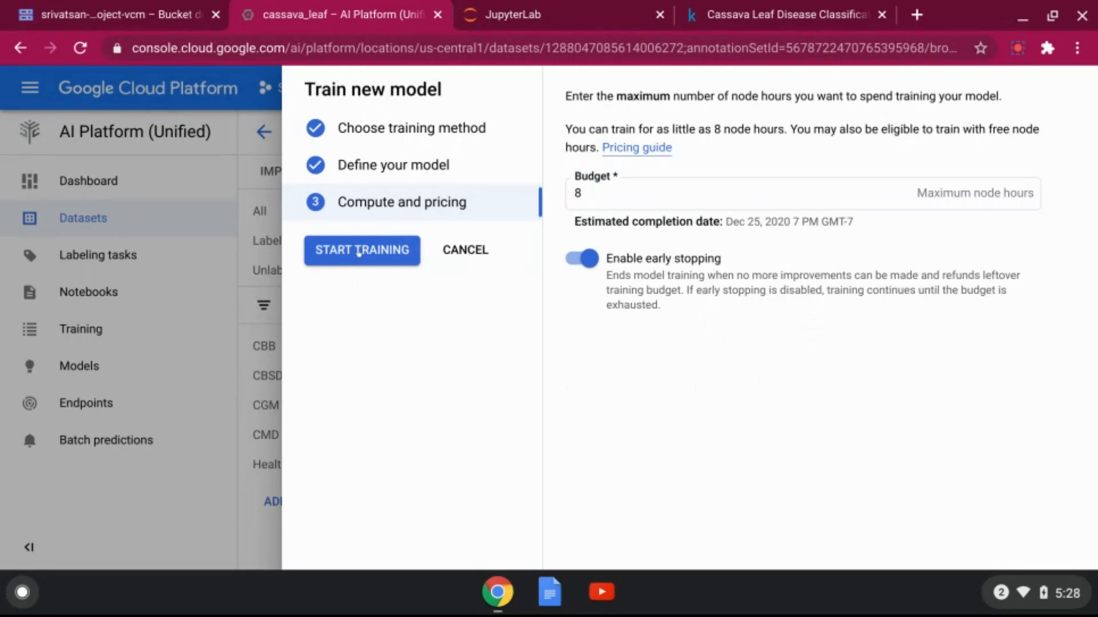
left_click(357, 252)
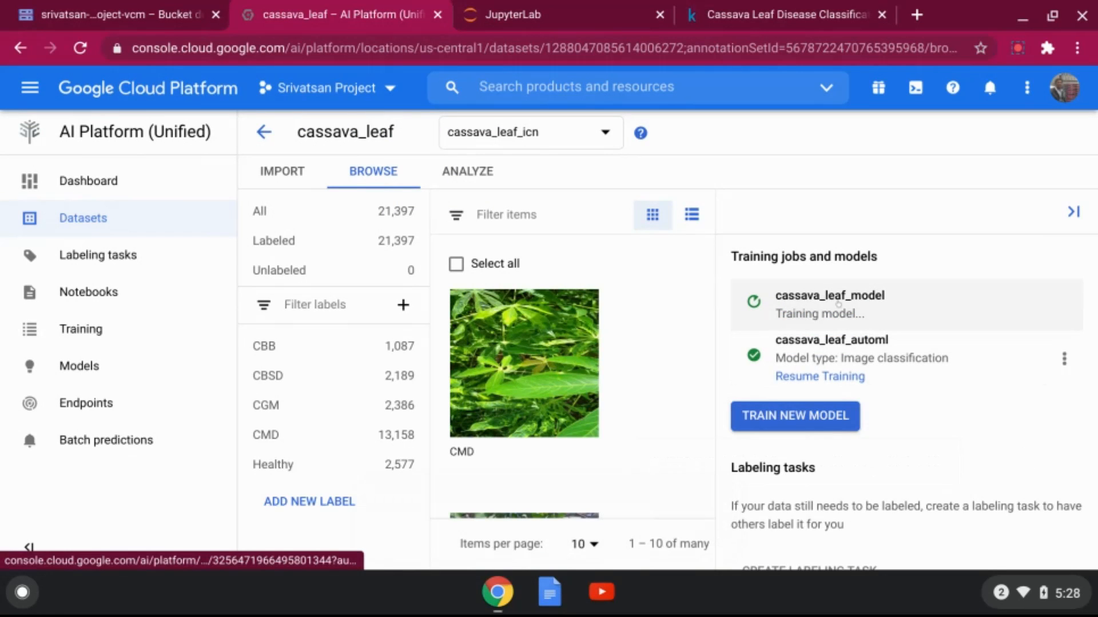
View the cassava_leaf_model training job's details, and check the training pipelines list for the elapsed time of cassava_leaf_automl
left_click(987, 317)
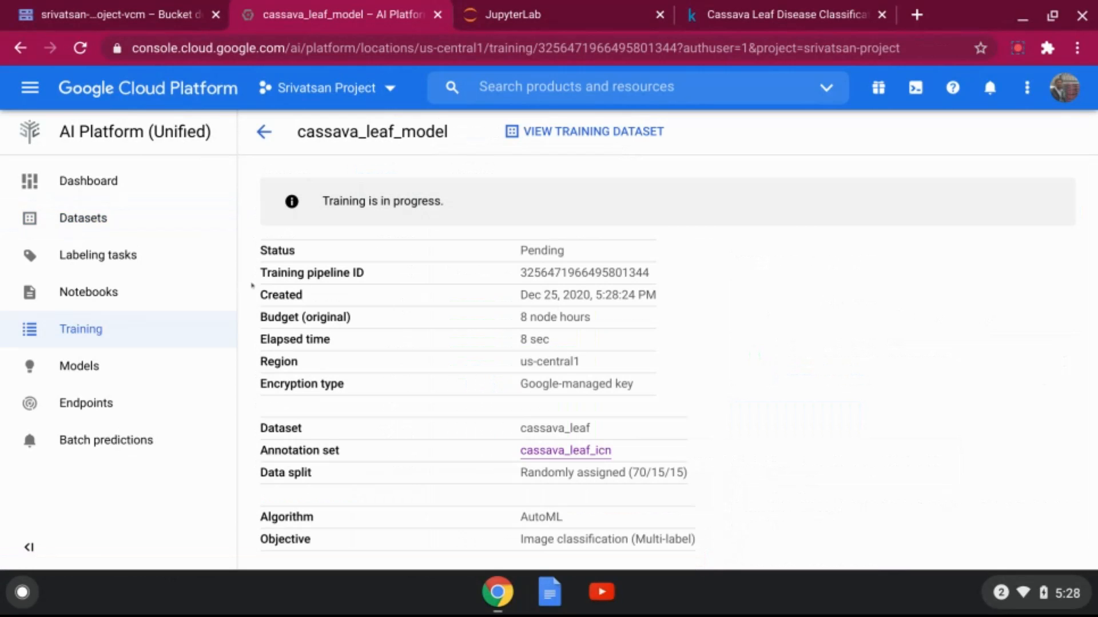
left_click(80, 330)
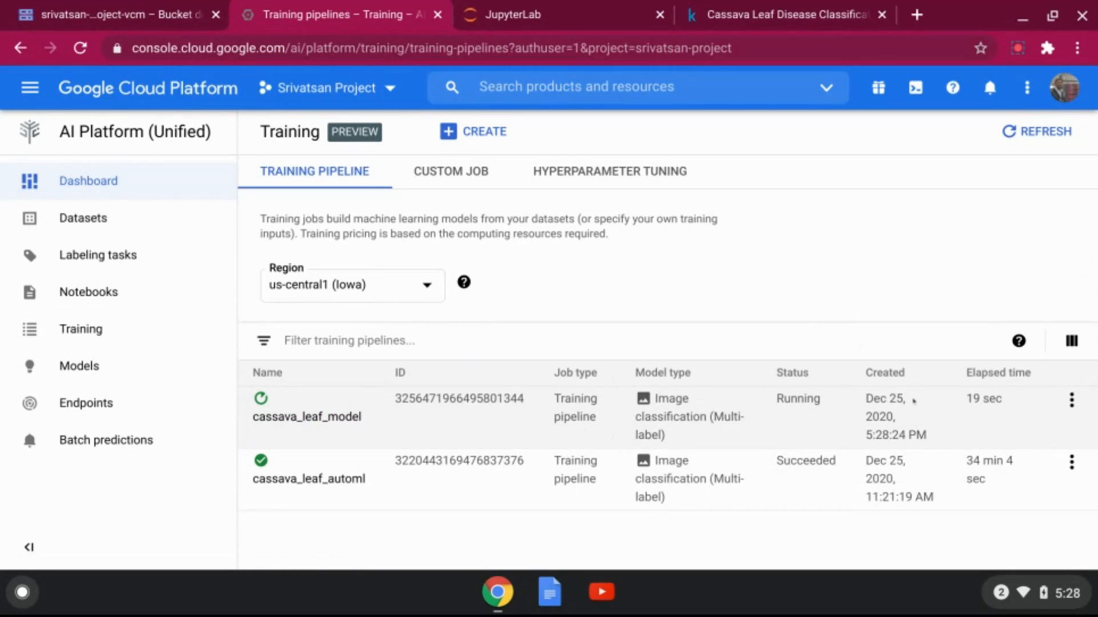
left_click_drag(964, 462, 994, 483)
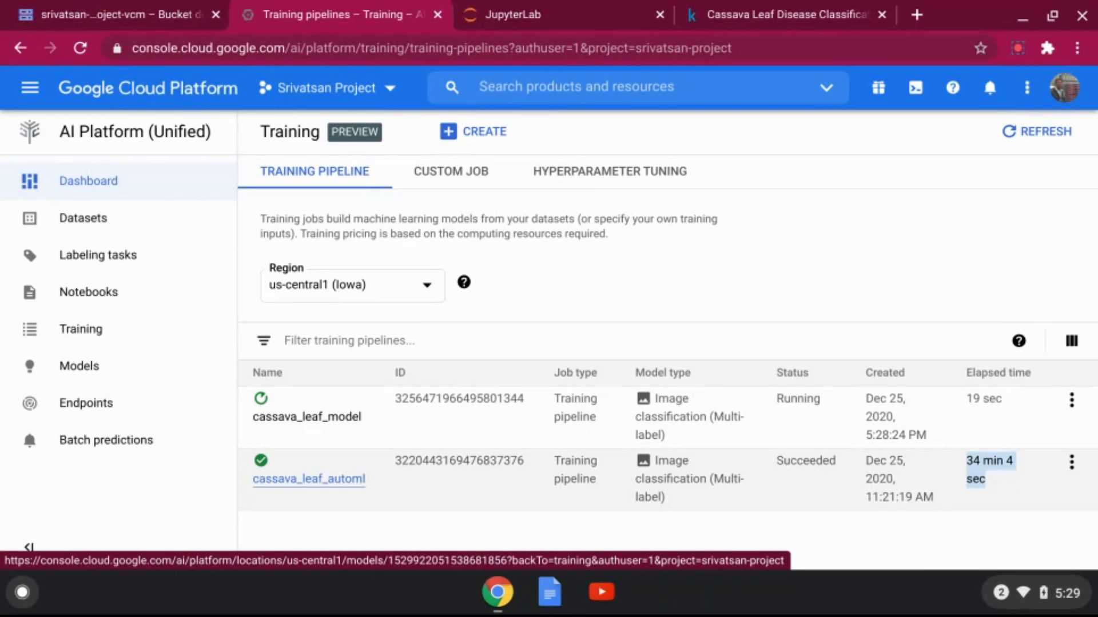
Open the cassava_leaf_automl model's evaluation and examine its precision, recall, image counts and precision-recall curves for all labels
left_click(295, 479)
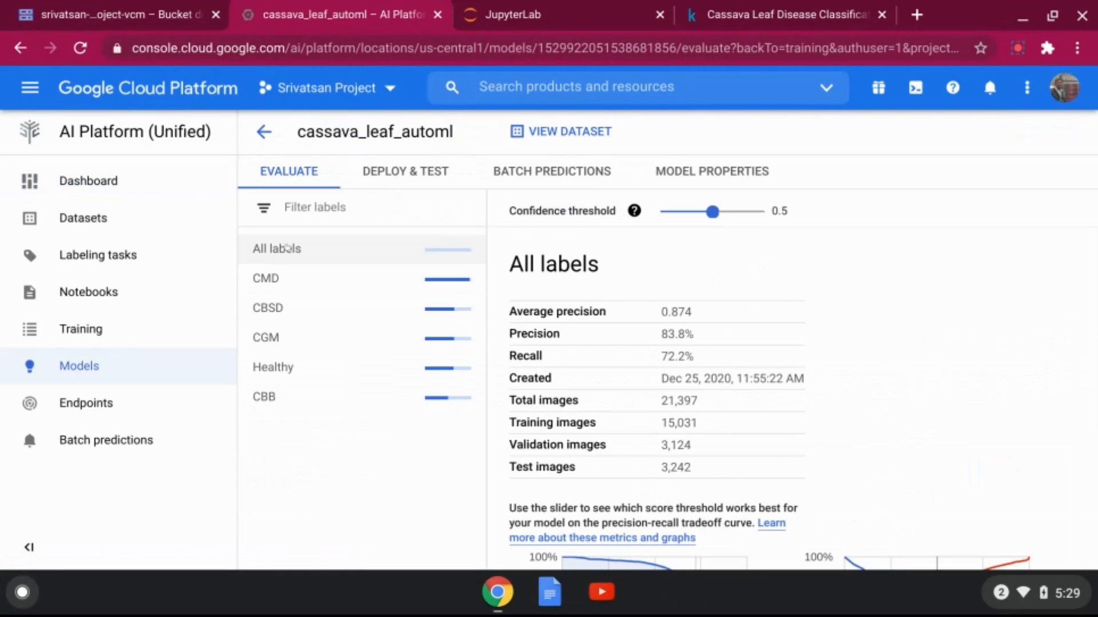
scroll(775, 331, "down", 1)
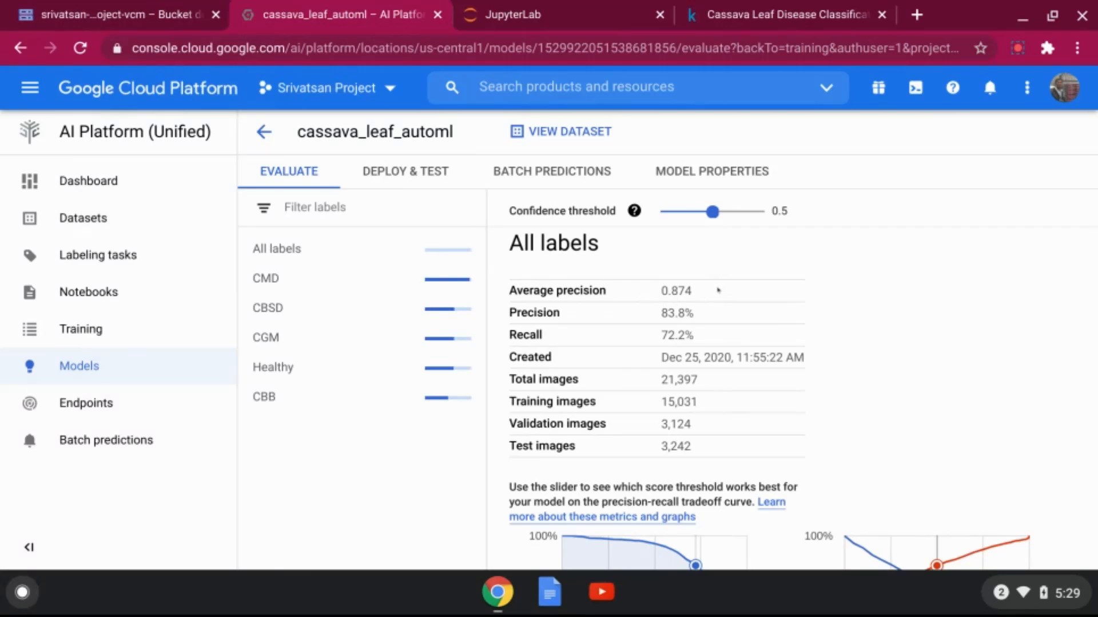
left_click_drag(718, 291, 706, 316)
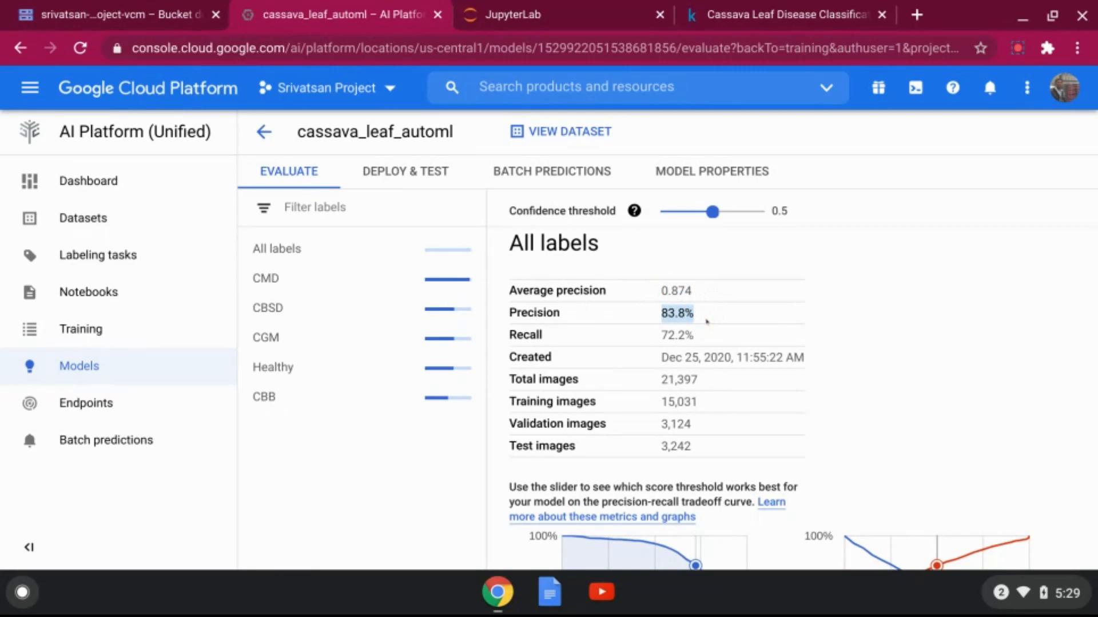
left_click_drag(665, 339, 796, 306)
scroll(978, 306, "down", 1)
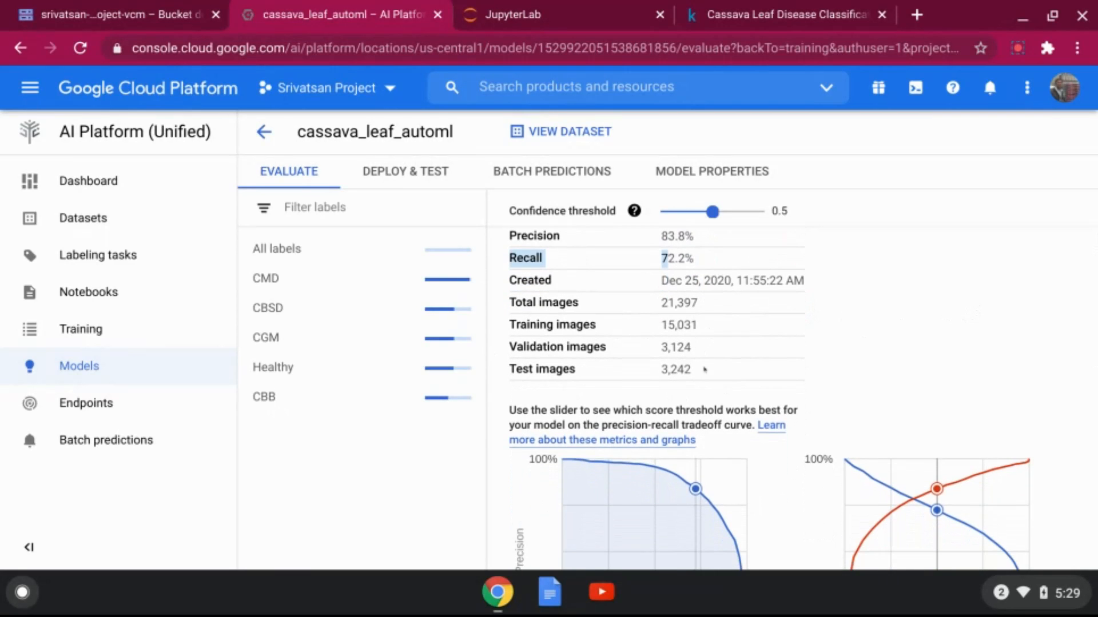
scroll(840, 337, "down", 1)
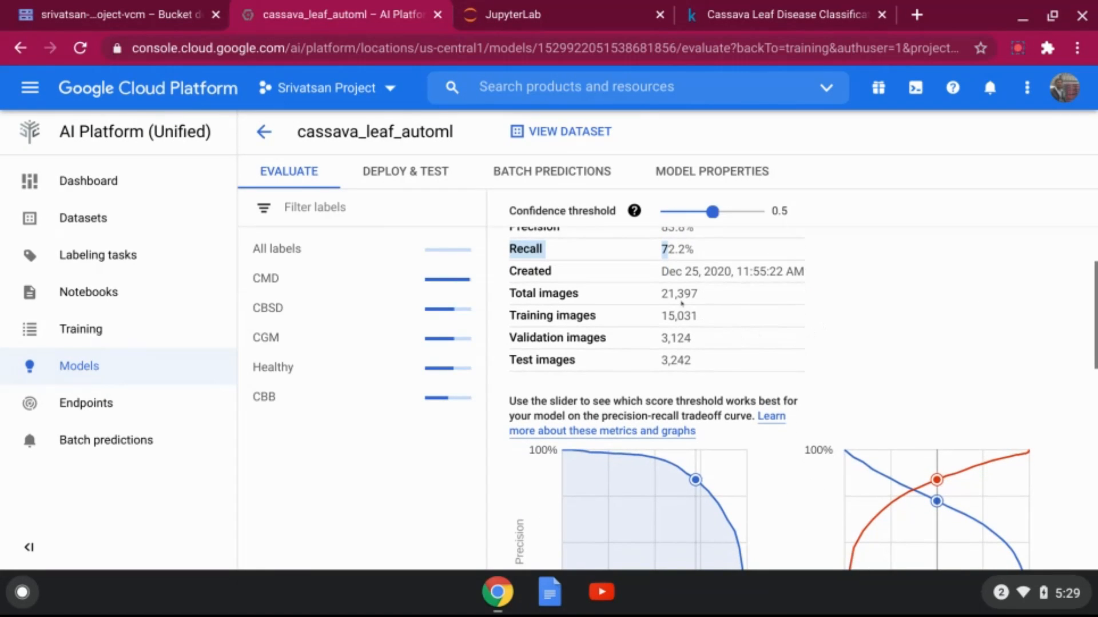
scroll(870, 342, "down", 3)
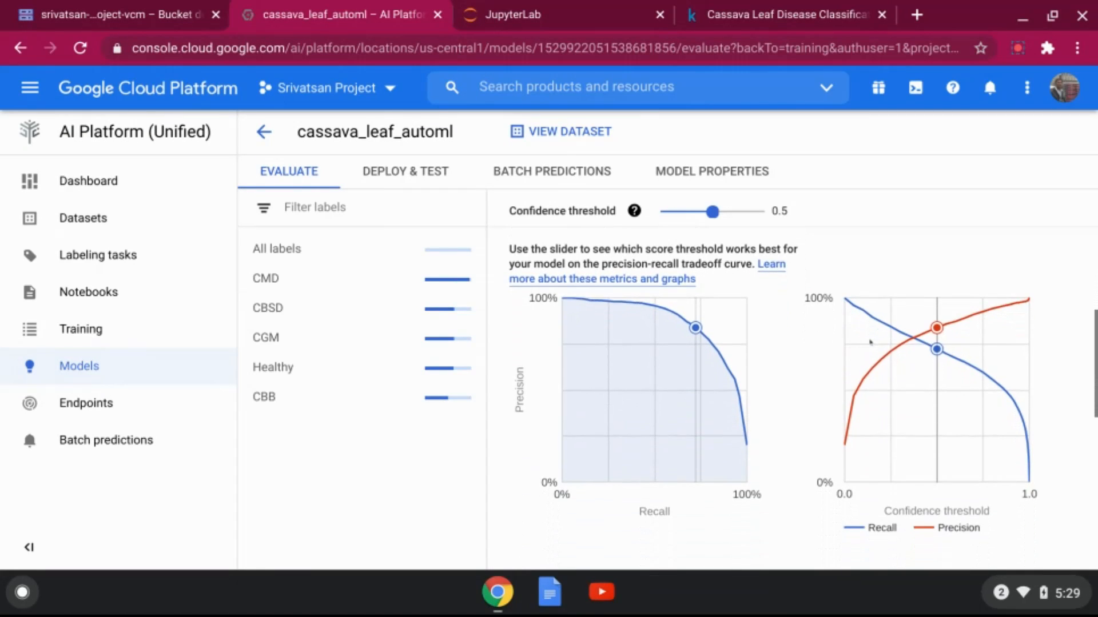
scroll(799, 385, "up", 1)
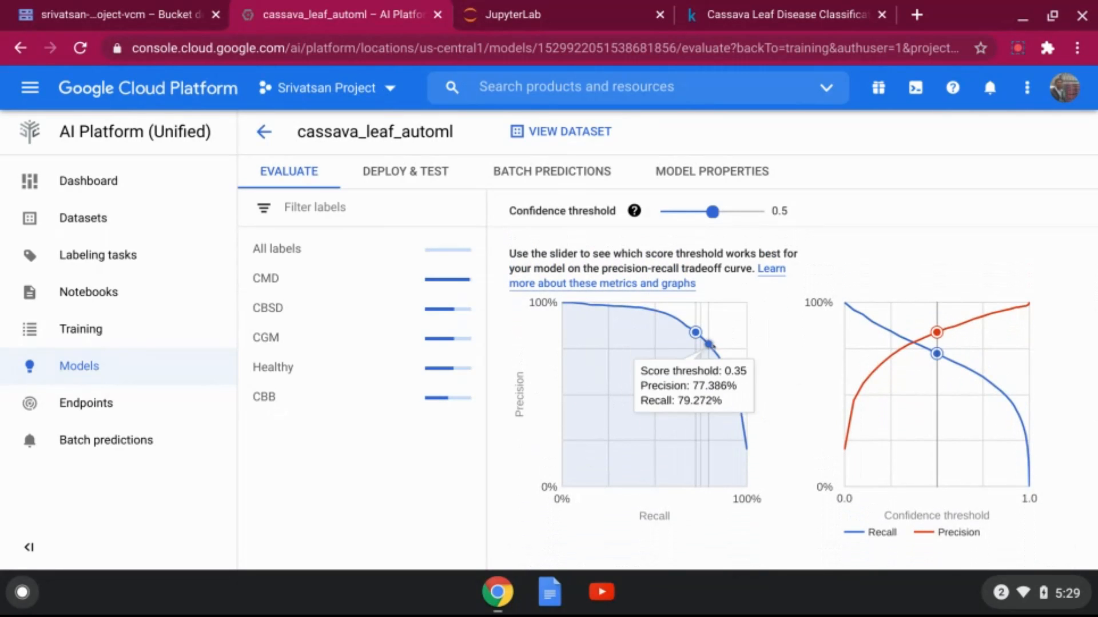
scroll(709, 216, "up", 1)
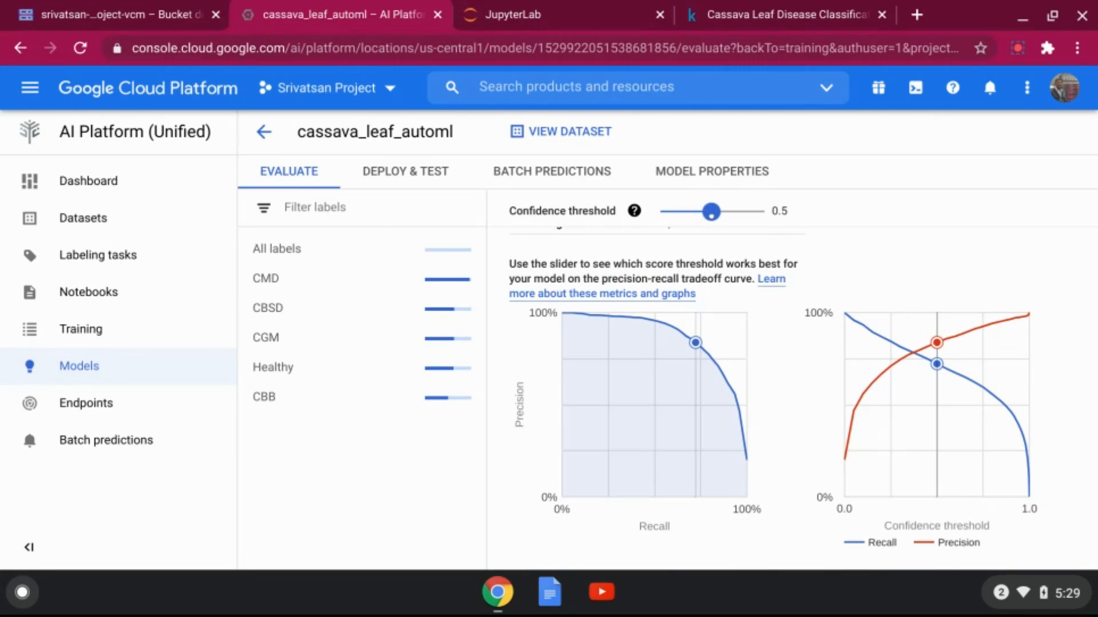
Set the confidence threshold to 0.51 and examine the threshold curve and the confusion matrix of true against predicted labels
left_click_drag(711, 215, 712, 216)
mouse_move(955, 372)
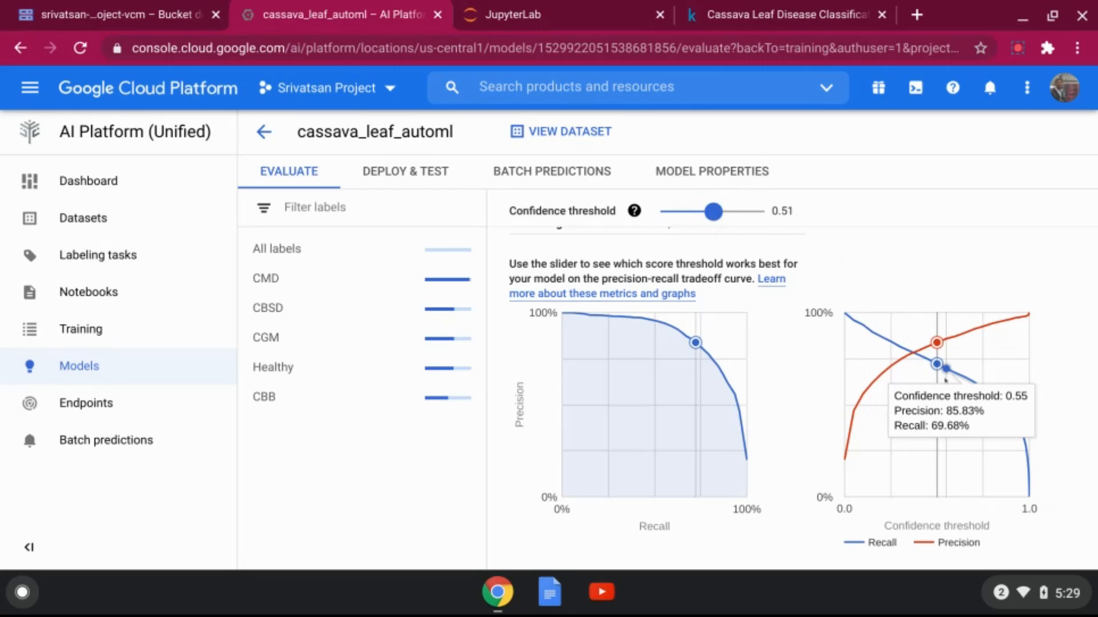
scroll(945, 378, "down", 2)
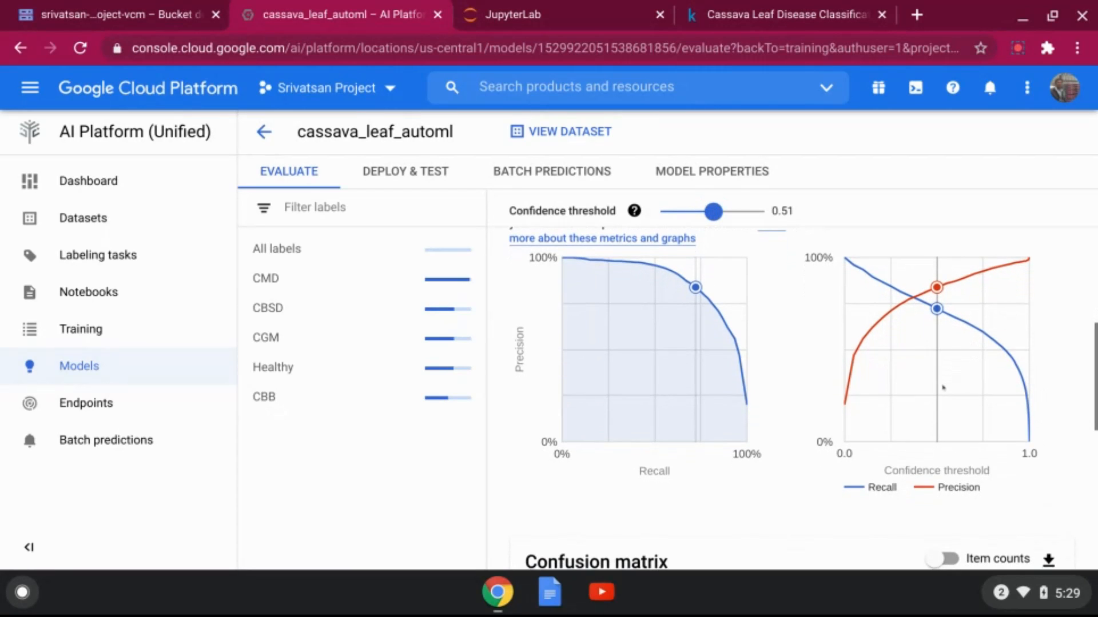
scroll(942, 388, "down", 5)
scroll(920, 392, "down", 2)
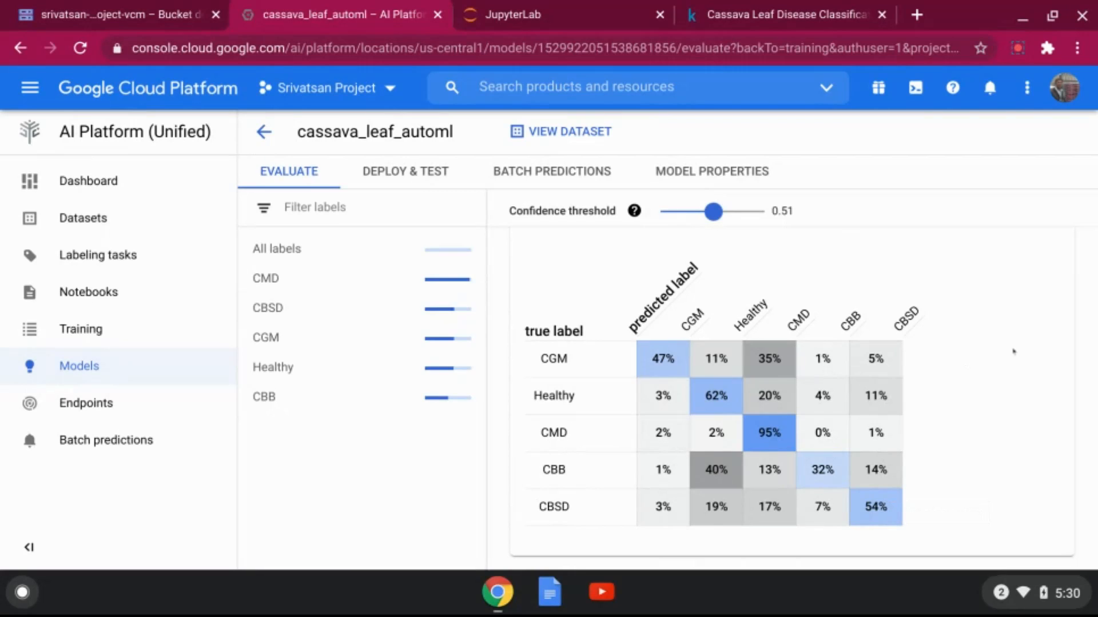
scroll(1007, 356, "down", 1)
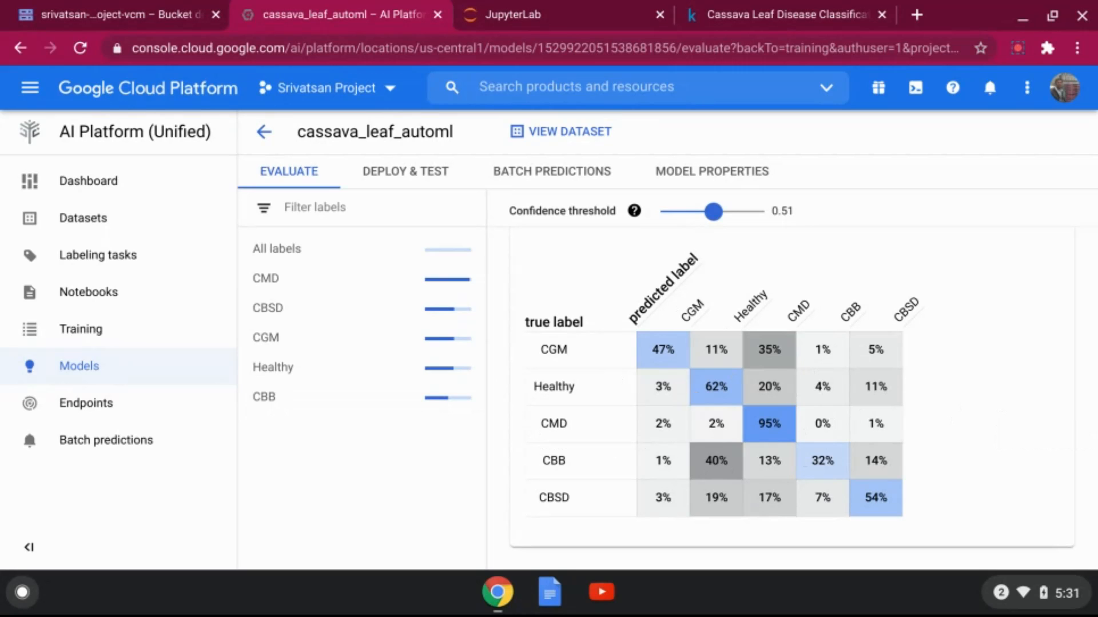
Open the cassava_leaf_automl model's deployment and testing page and view its endpoint listing
left_click(394, 173)
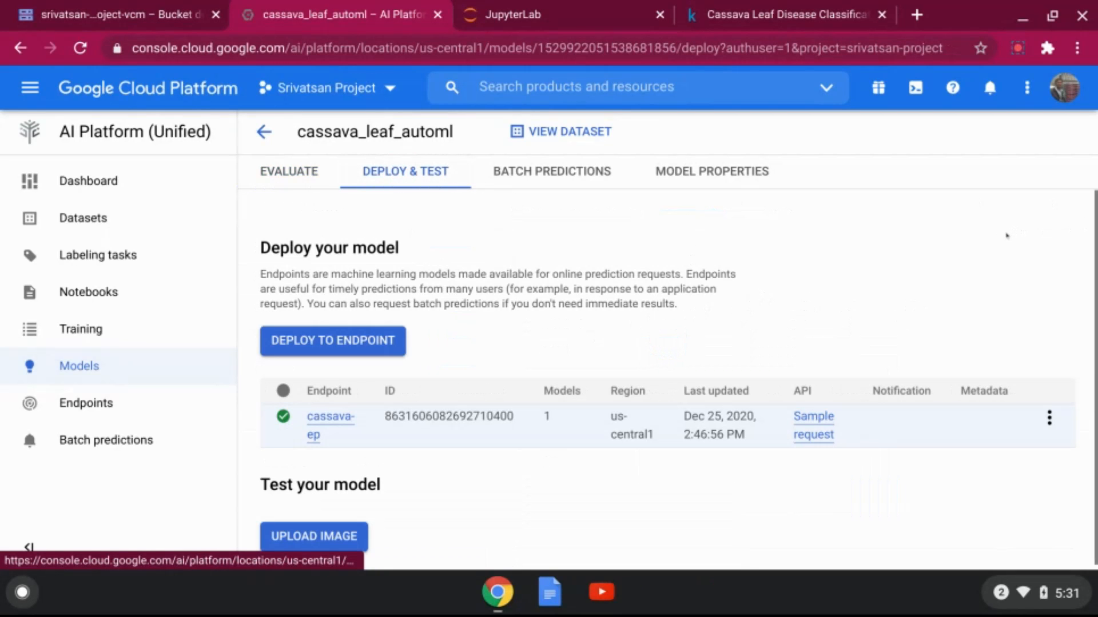
scroll(968, 247, "down", 1)
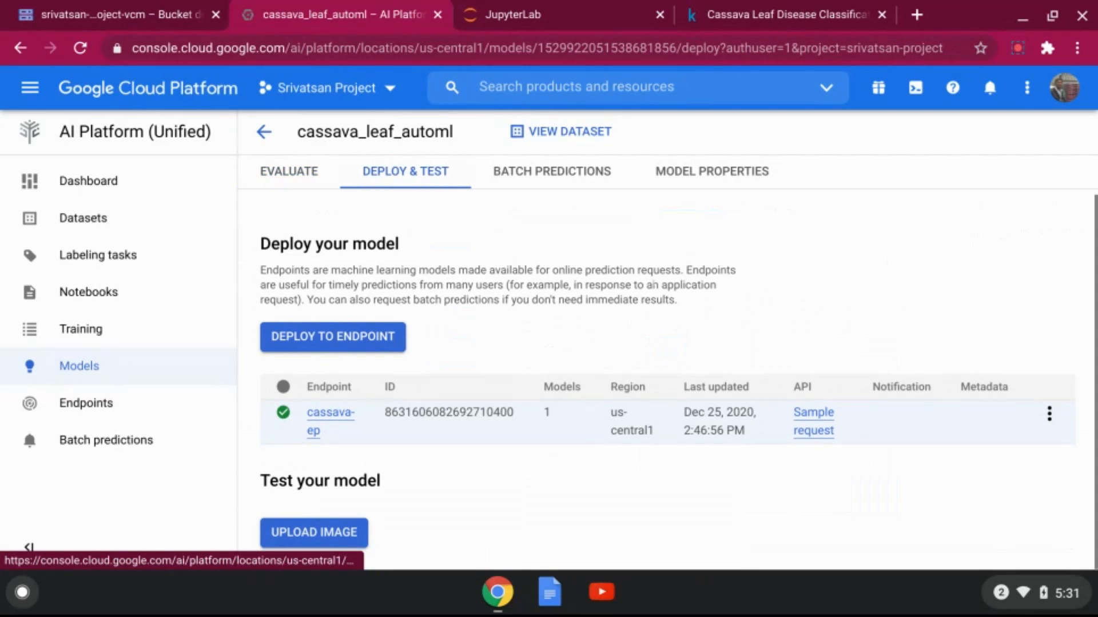
Start deploying the model to a new endpoint named cassava_deploy
left_click(329, 331)
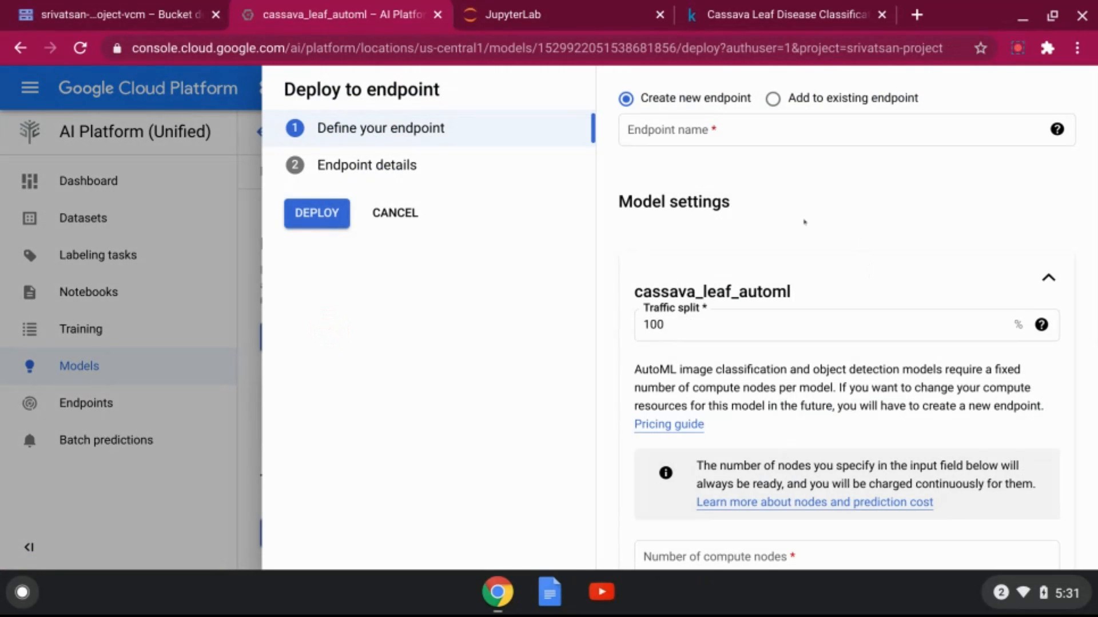
left_click(707, 129)
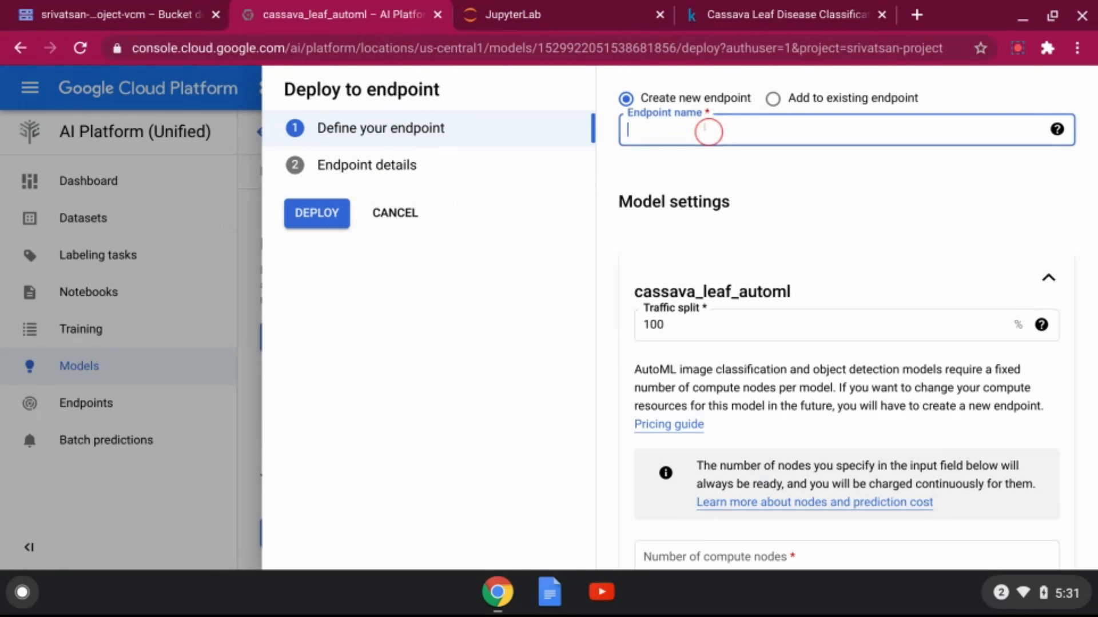
type("cassava")
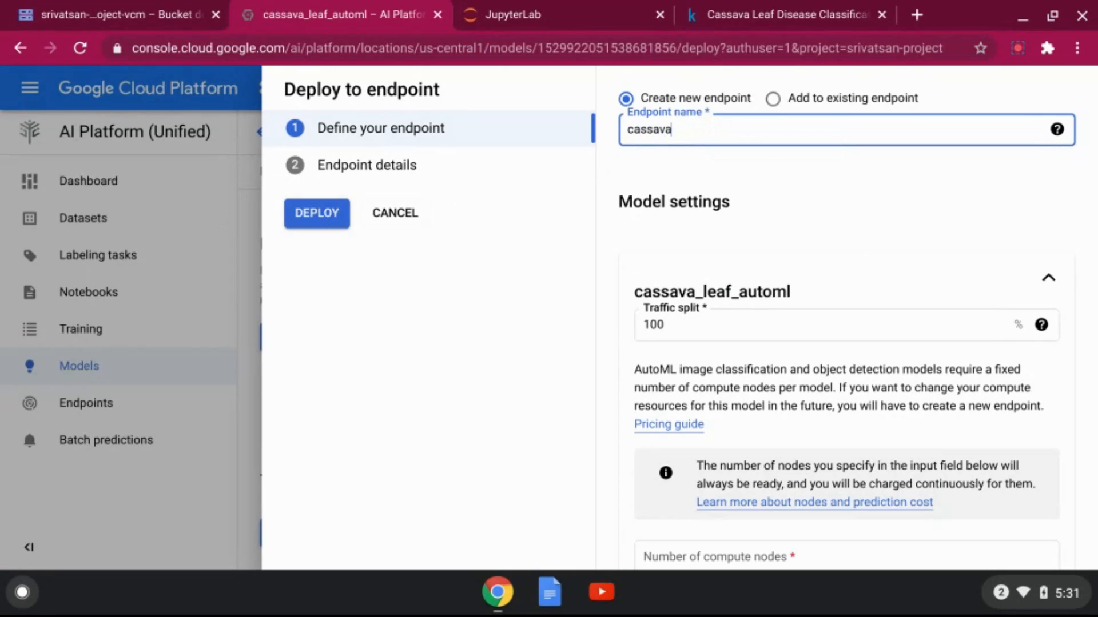
type("_deploy")
key("Tab")
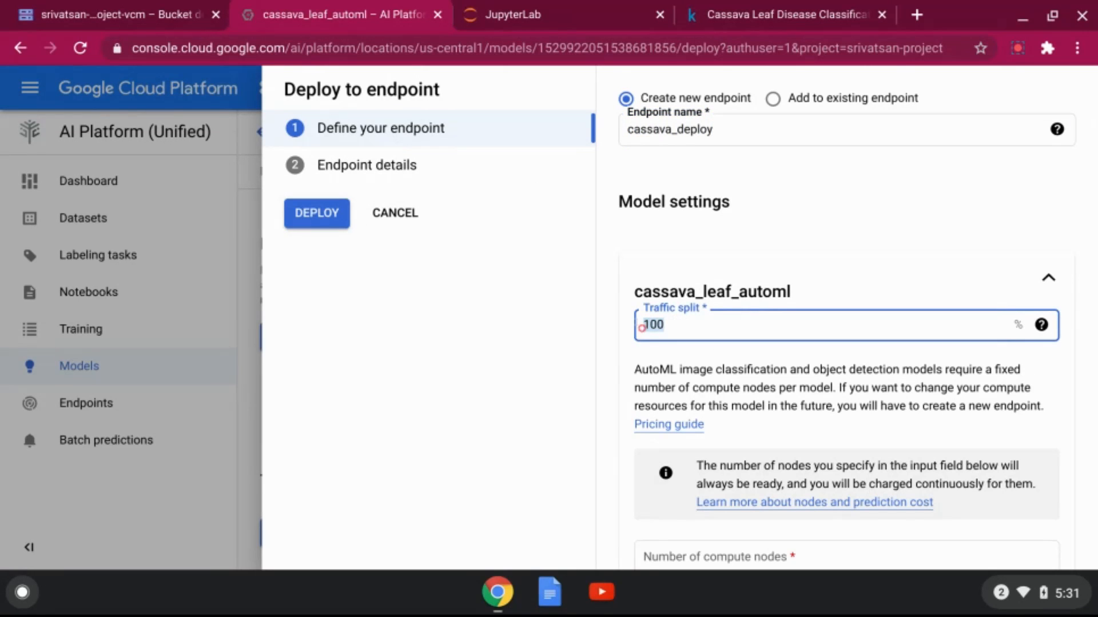
Set the endpoint's number of compute nodes to 1, continue to the endpoint details, and cancel the deployment
scroll(847, 314, "down", 4)
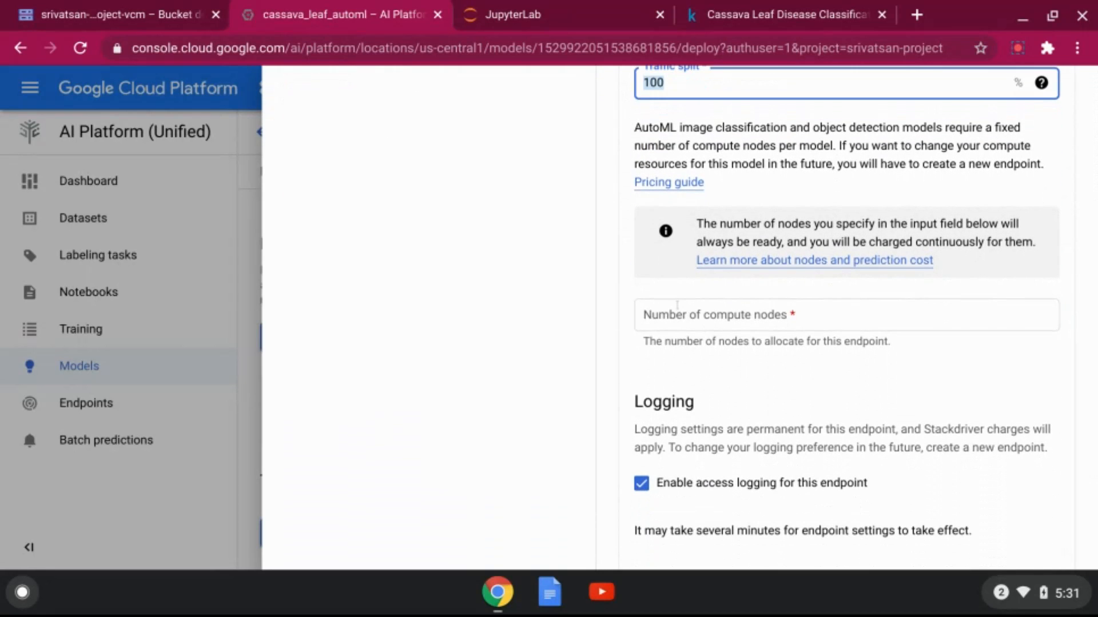
left_click(681, 311)
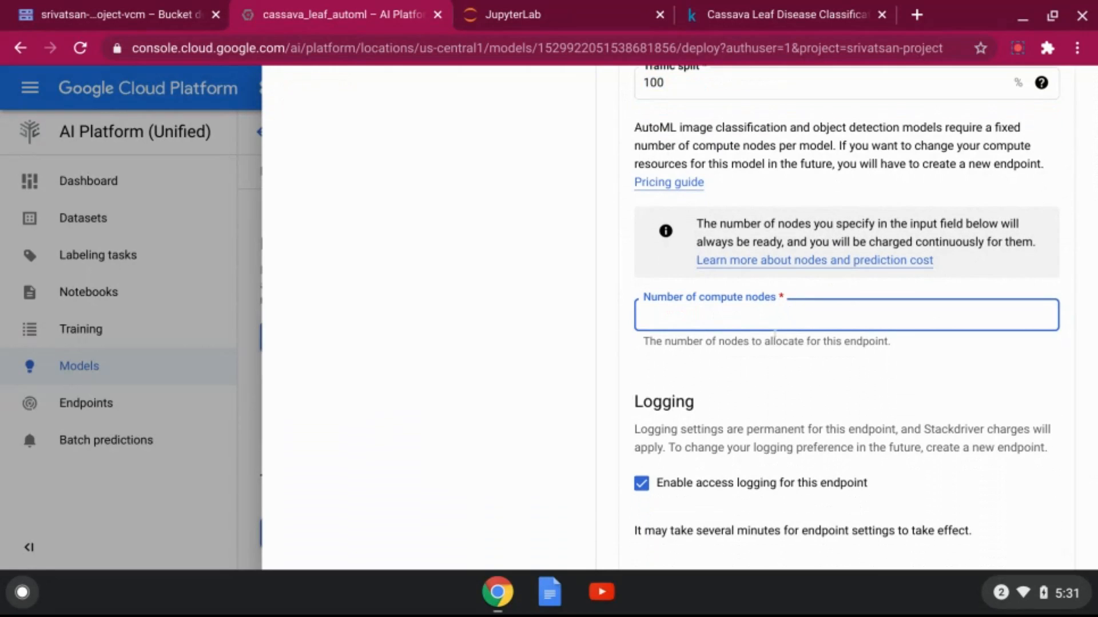
scroll(820, 382, "down", 3)
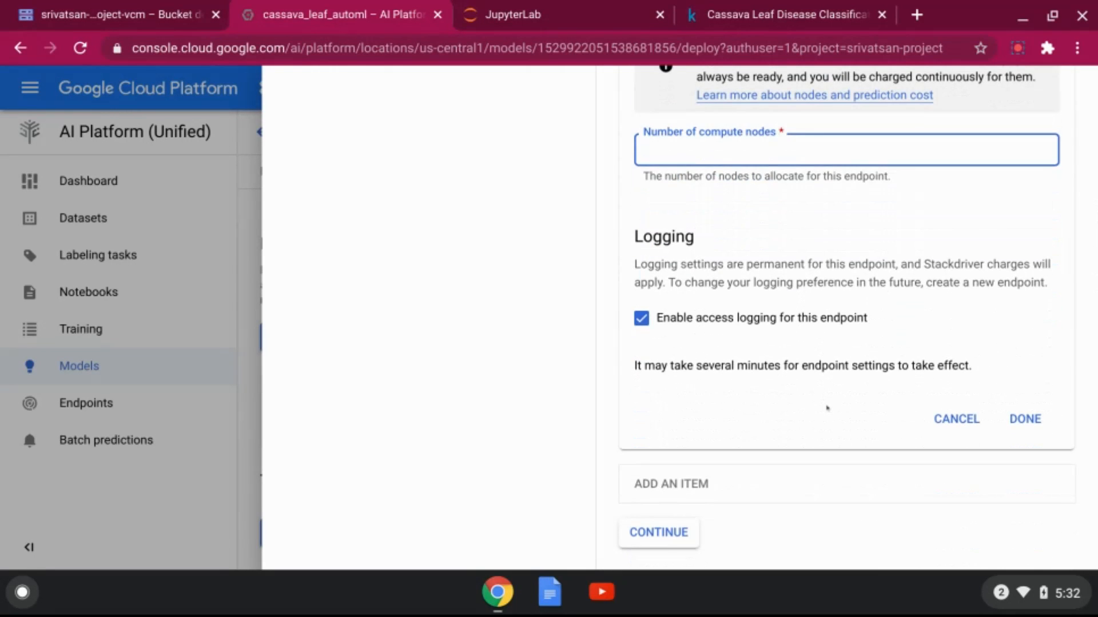
scroll(824, 400, "up", 3)
scroll(825, 406, "up", 5)
scroll(823, 415, "down", 7)
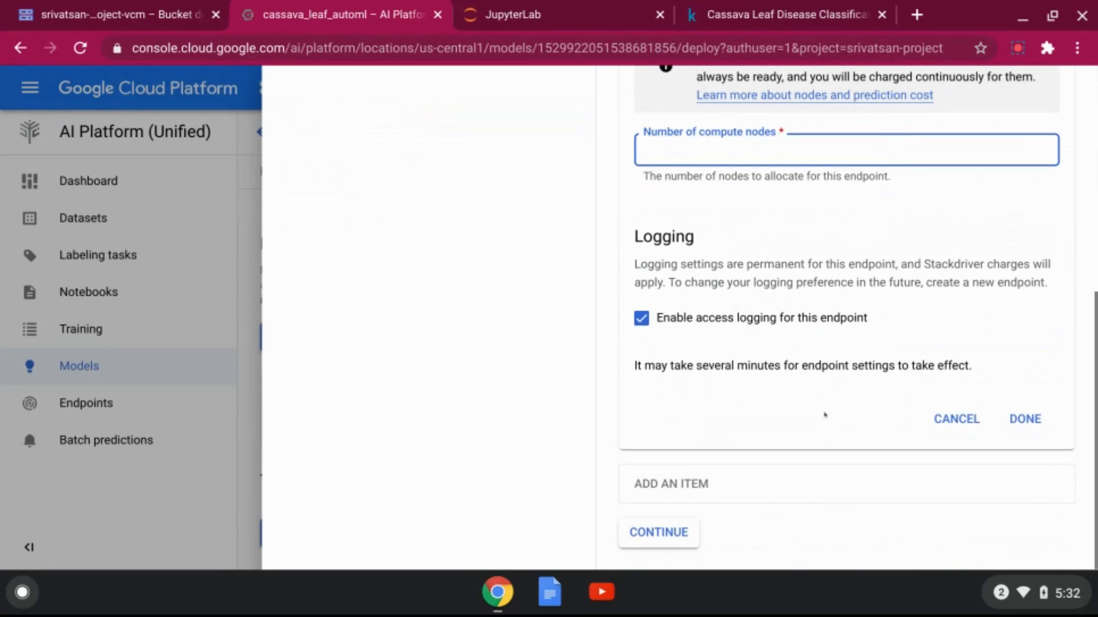
left_click(660, 538)
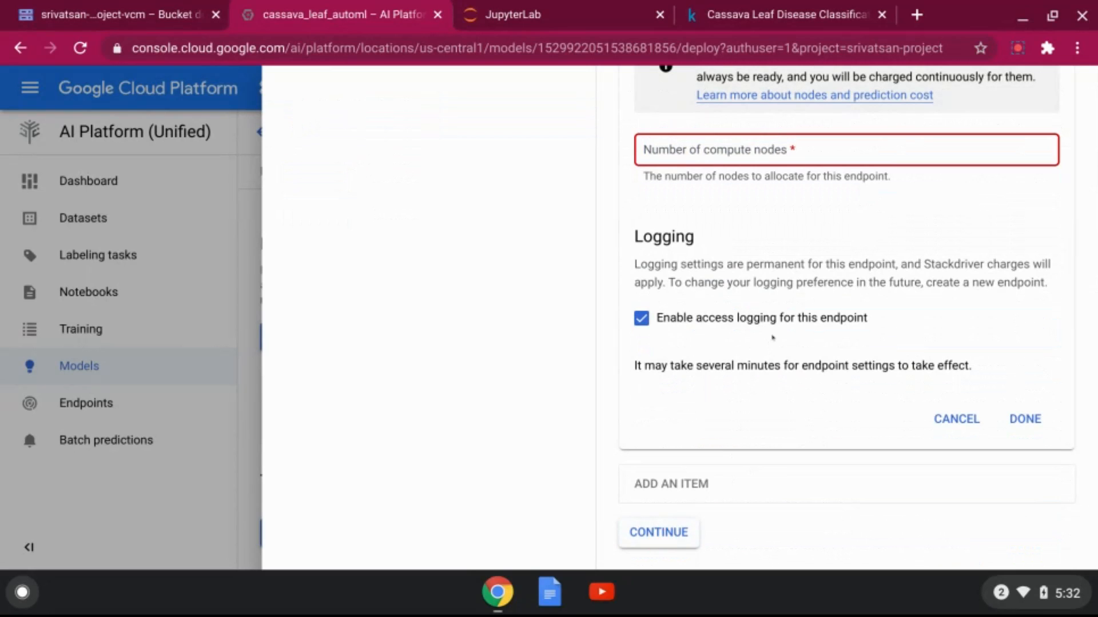
left_click(722, 138)
type("1")
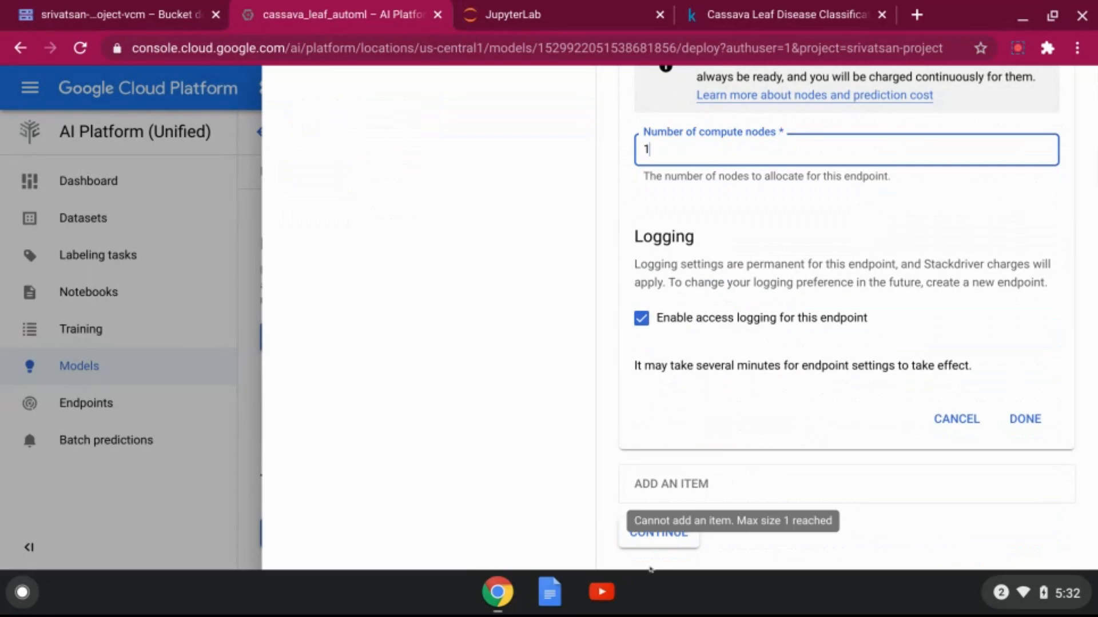
left_click(658, 533)
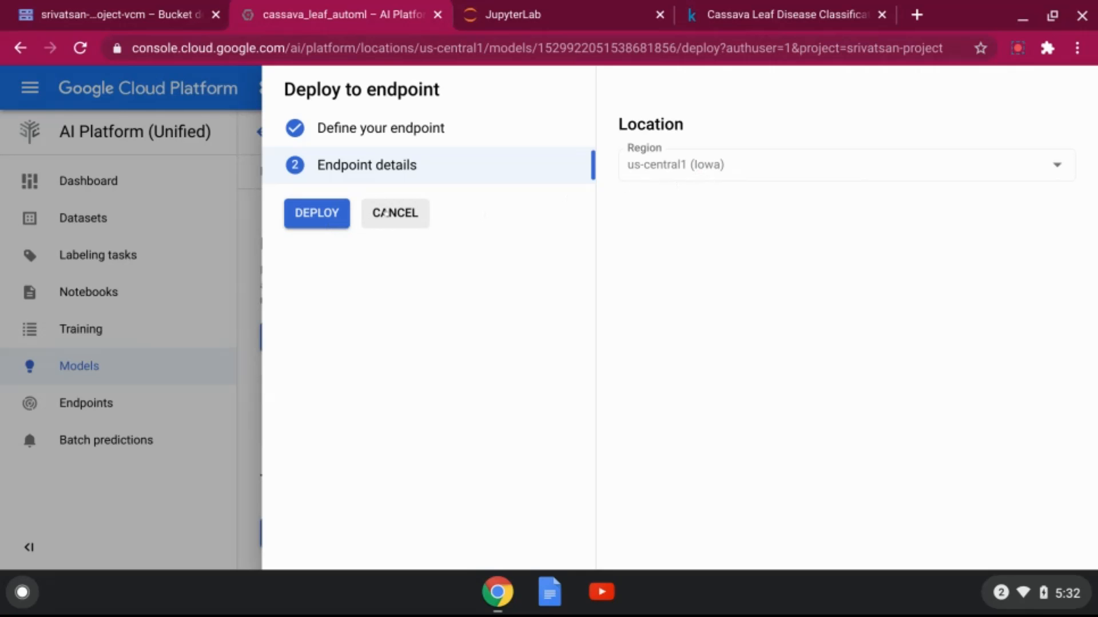
left_click(394, 212)
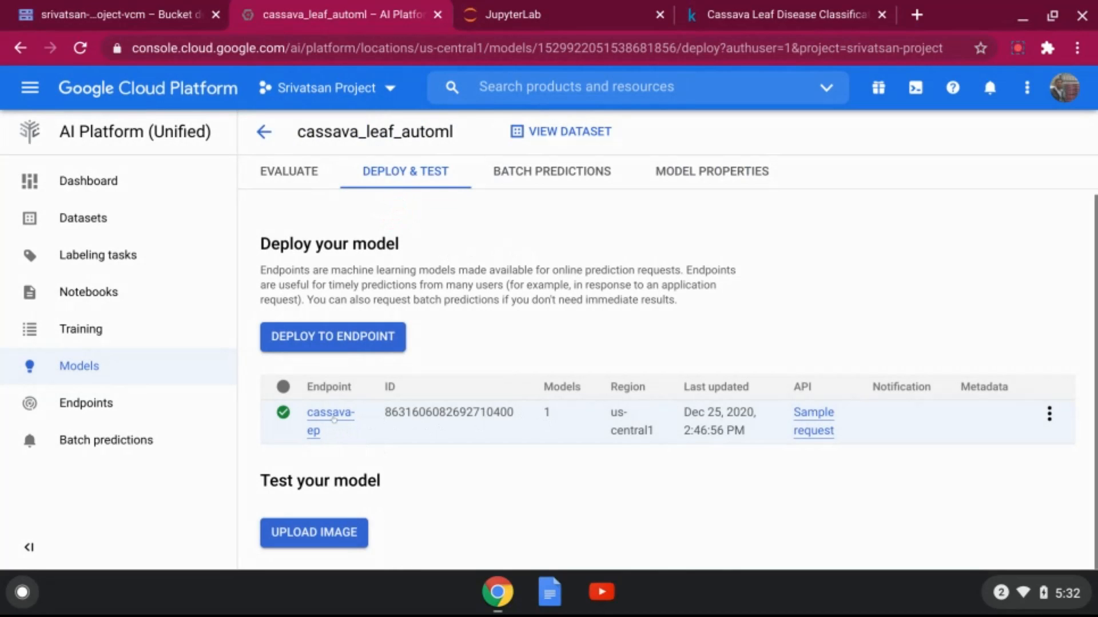
Open the cassava-ep endpoint, examine its deployed model and prediction charts, and return to the model's deployment page
left_click(332, 414)
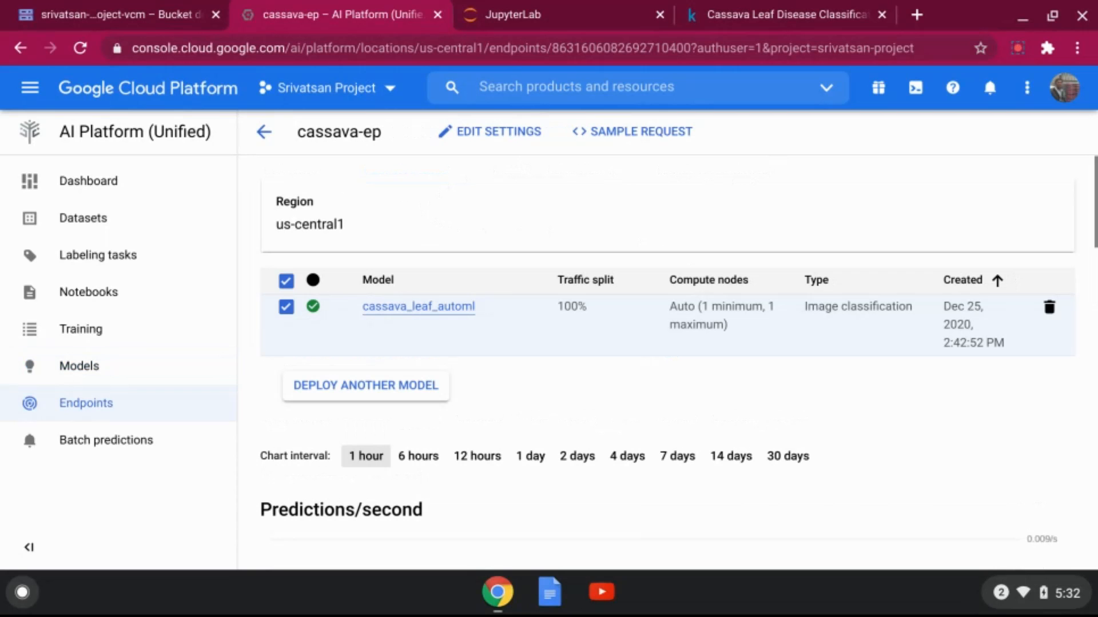
scroll(773, 208, "down", 5)
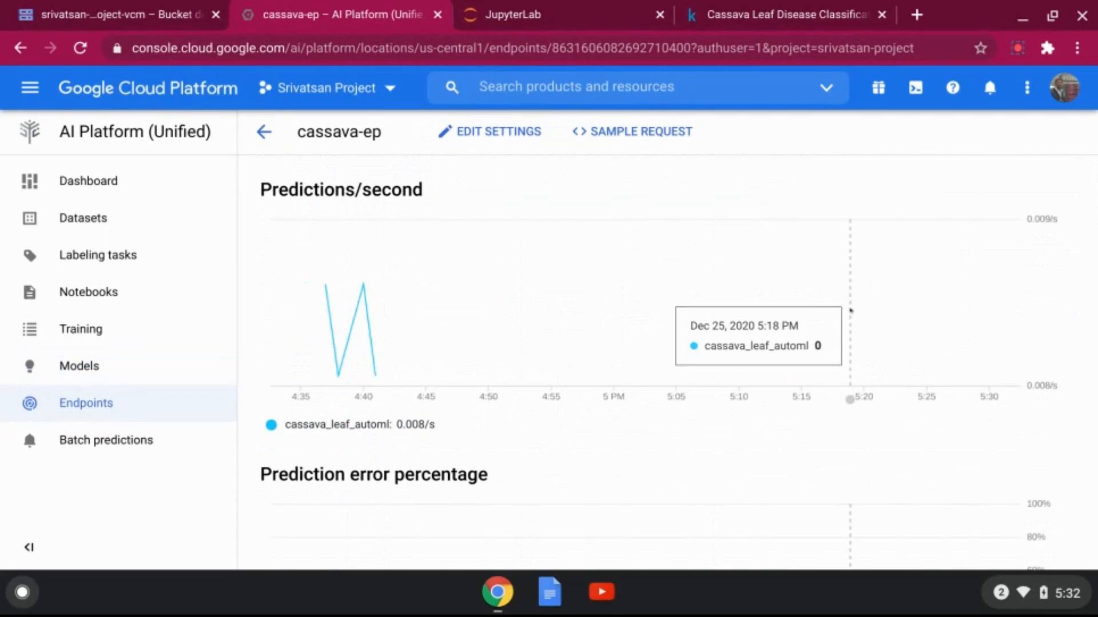
scroll(829, 322, "up", 5)
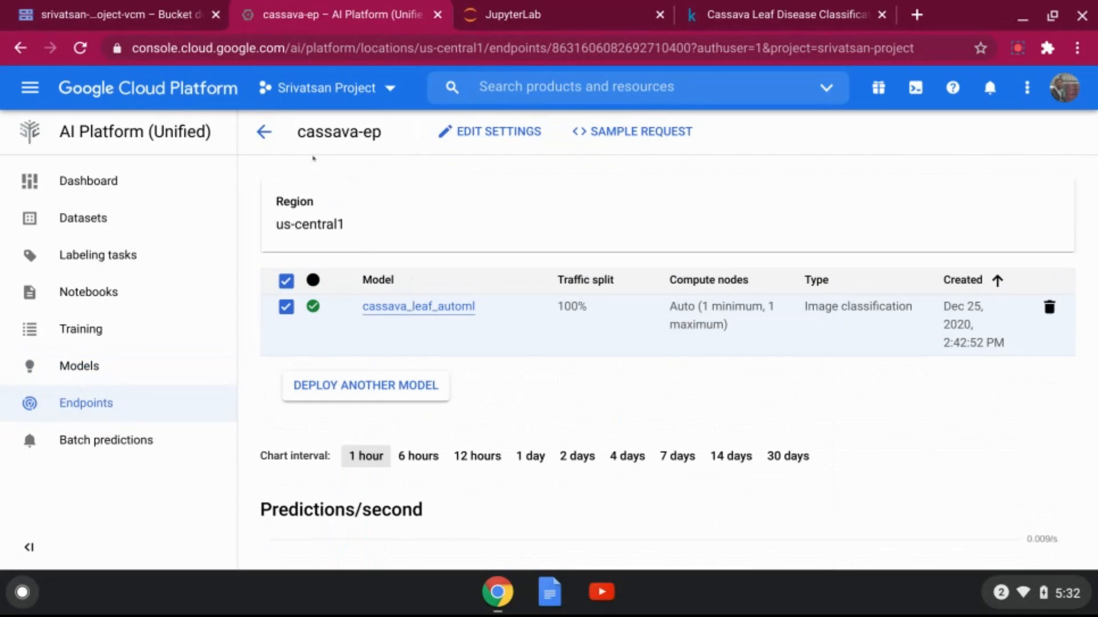
left_click(264, 132)
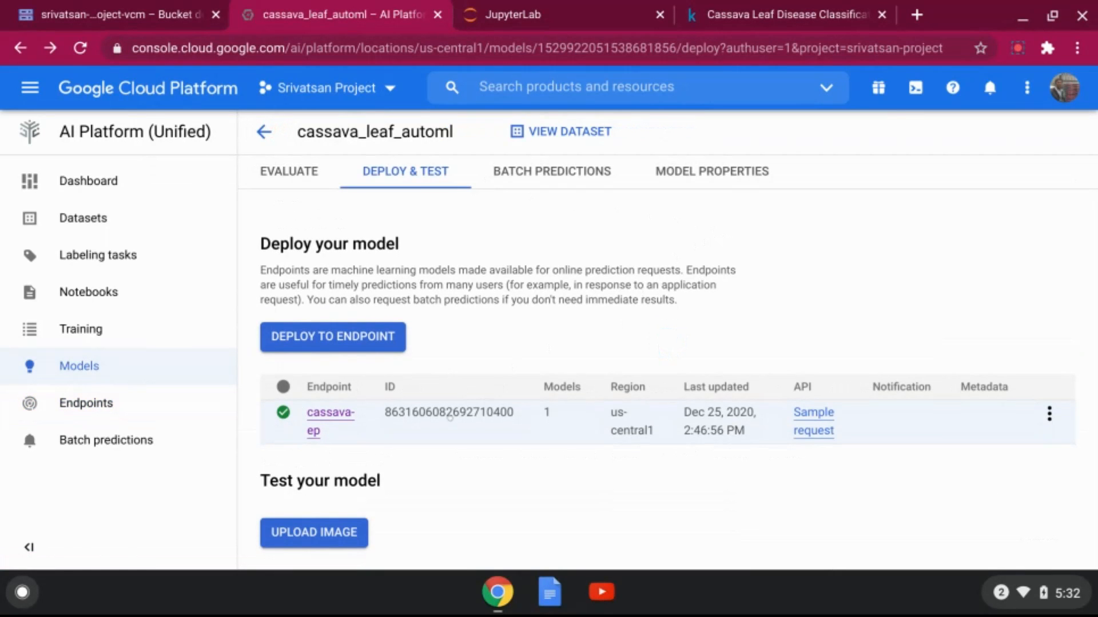
Examine the cassava-ep endpoint's sample request in both REST and Python form, then close it
left_click(814, 423)
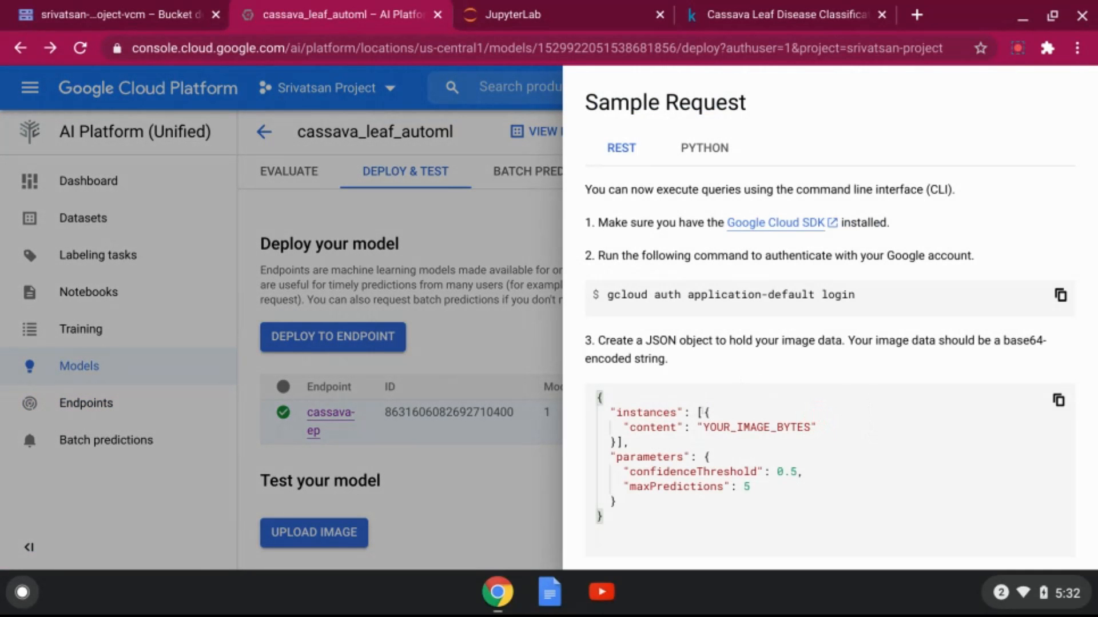
left_click_drag(611, 401, 700, 534)
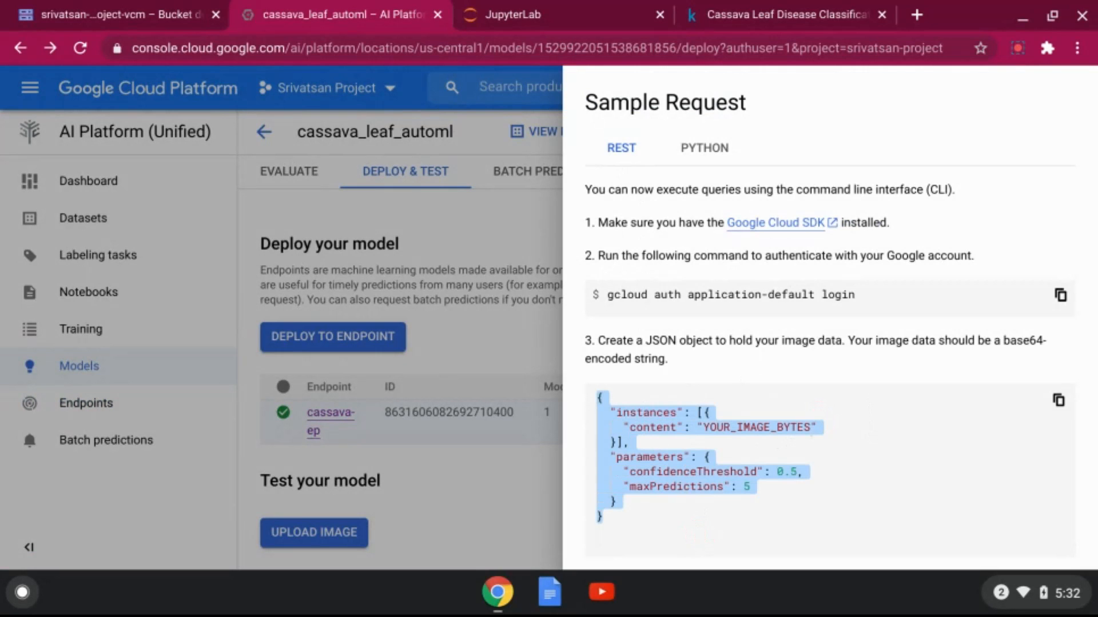
left_click(914, 435)
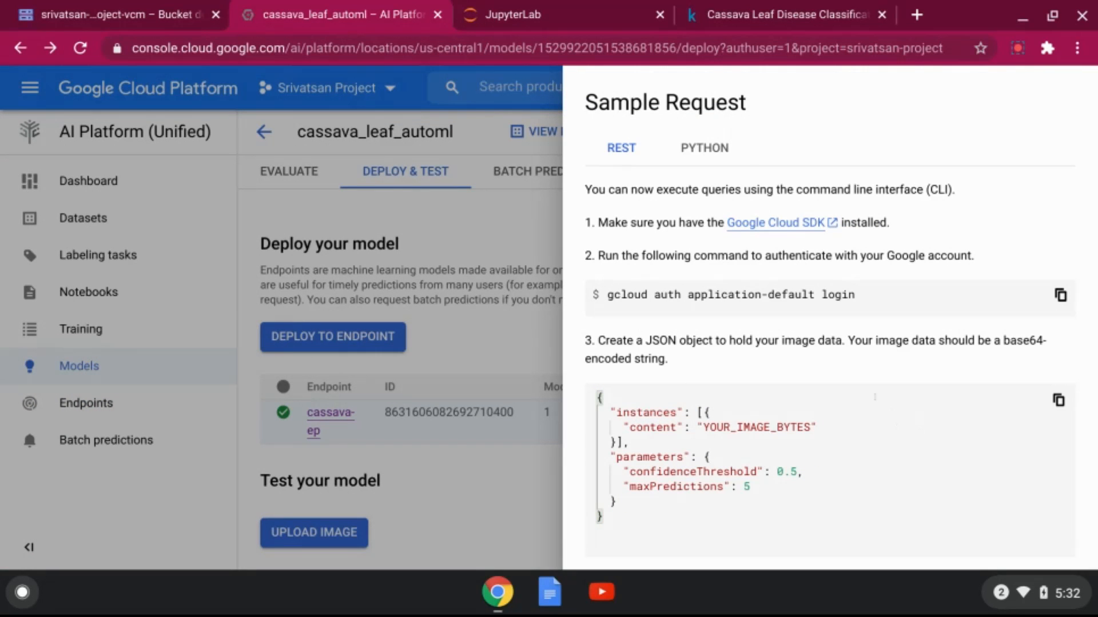
left_click(705, 147)
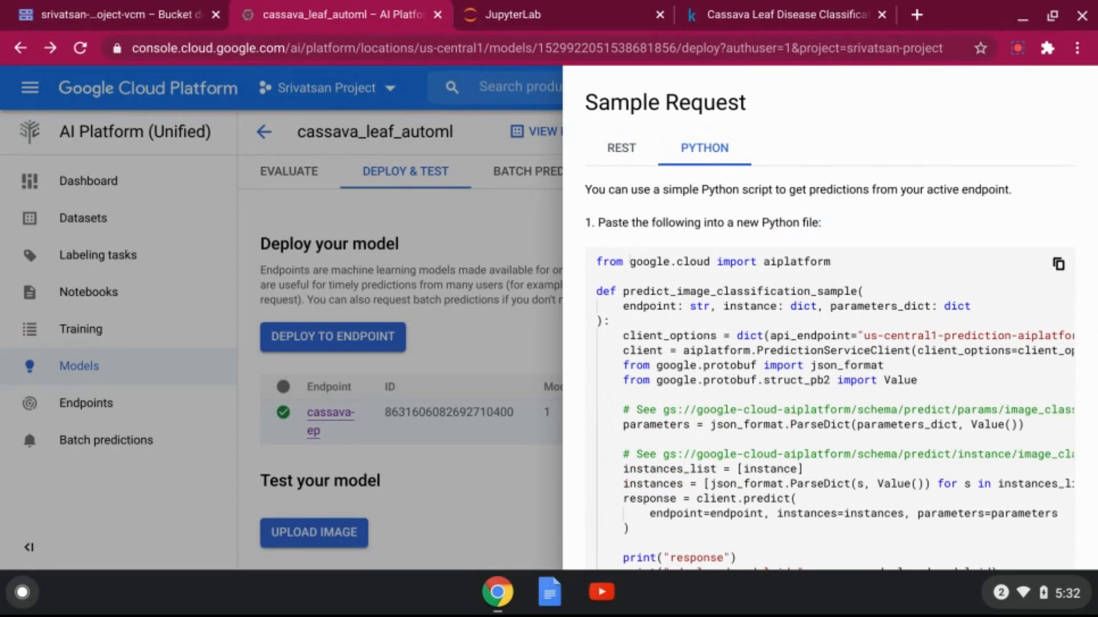
triple_click(629, 262)
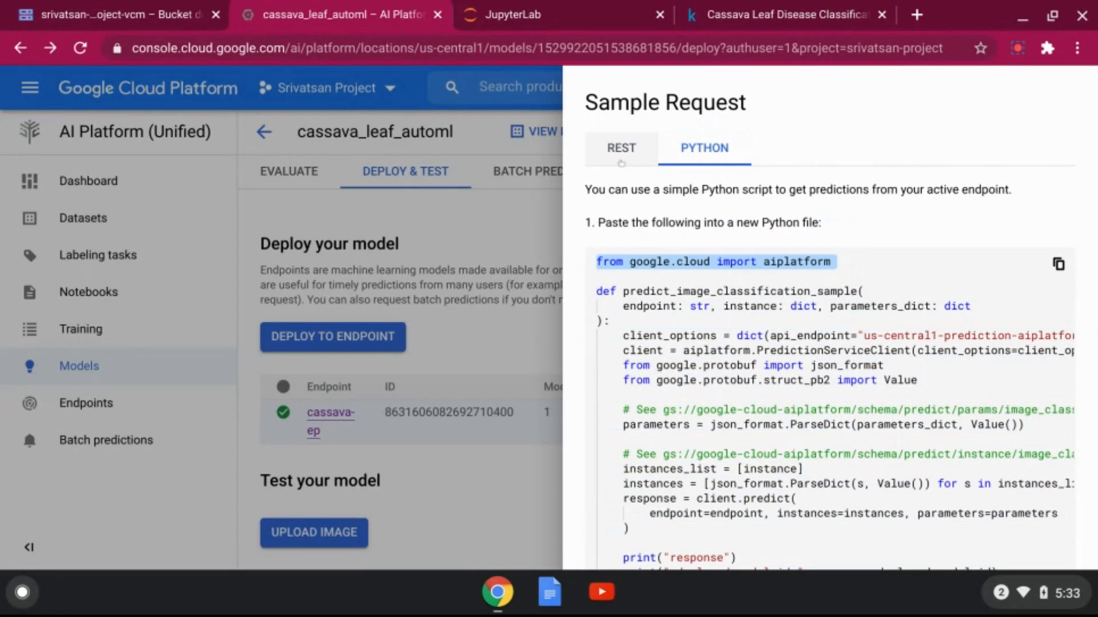
left_click(486, 223)
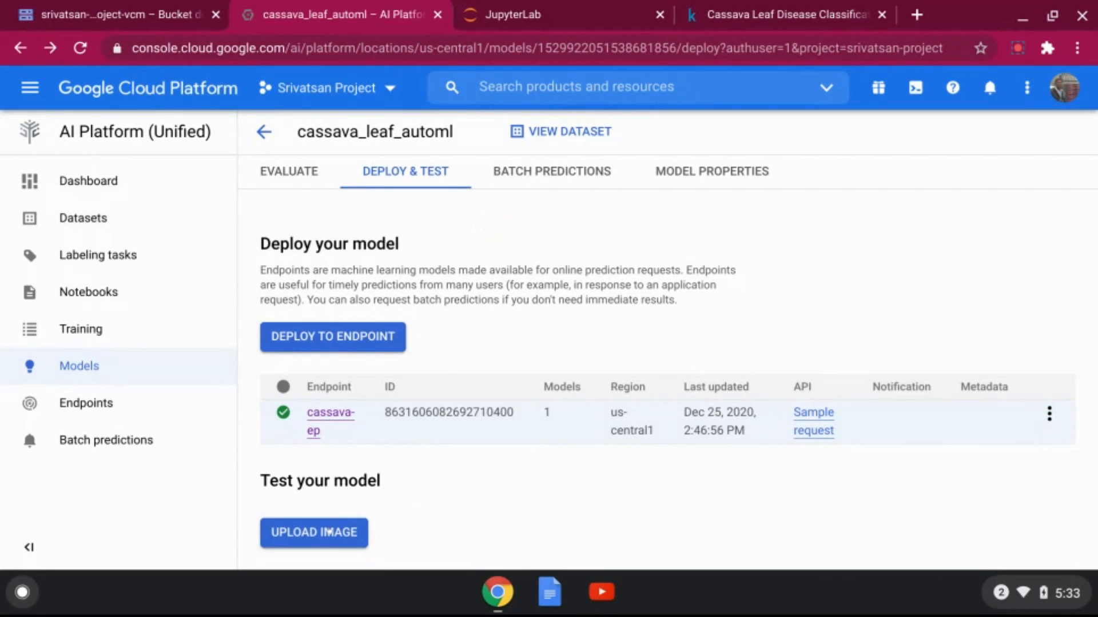
Upload a cassava leaf image to test the deployed model and examine the predicted score of each label
left_click(353, 529)
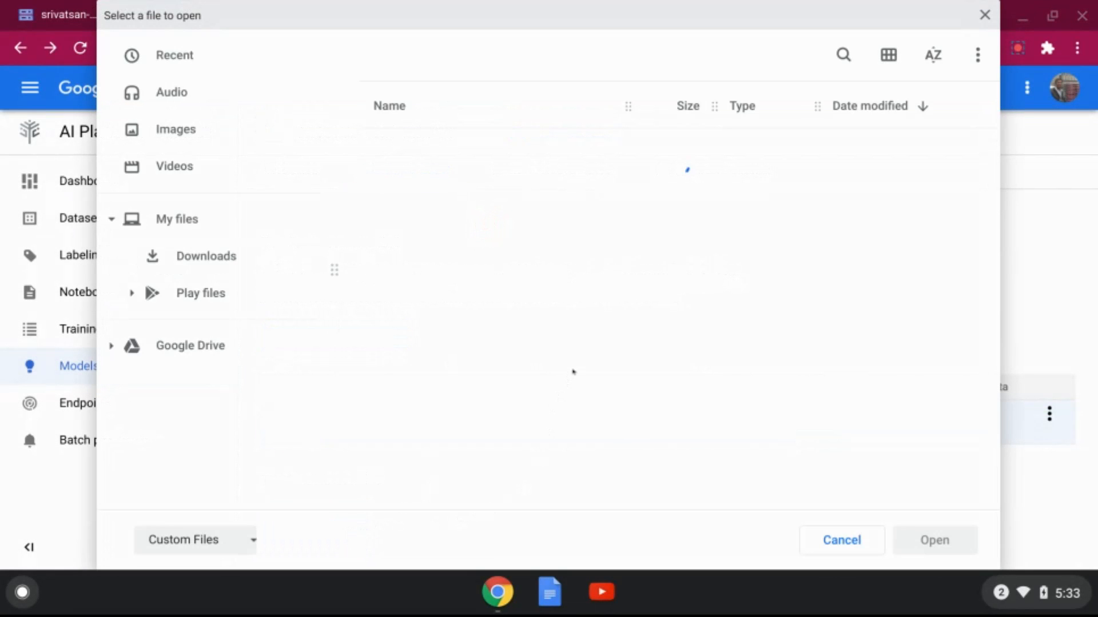
double_click(449, 145)
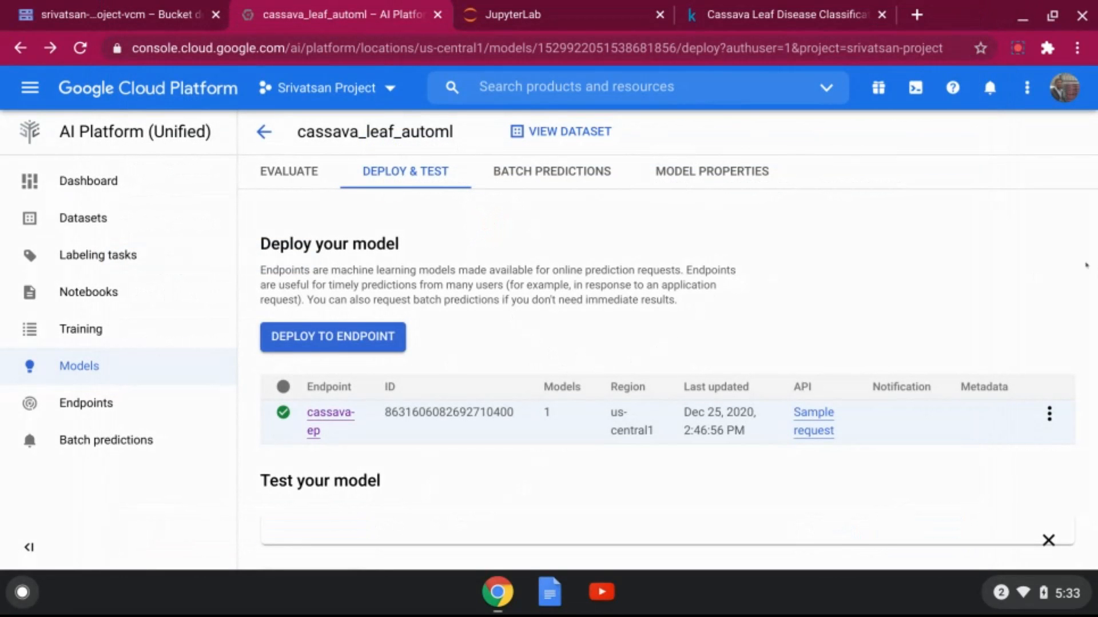
scroll(947, 287, "down", 10)
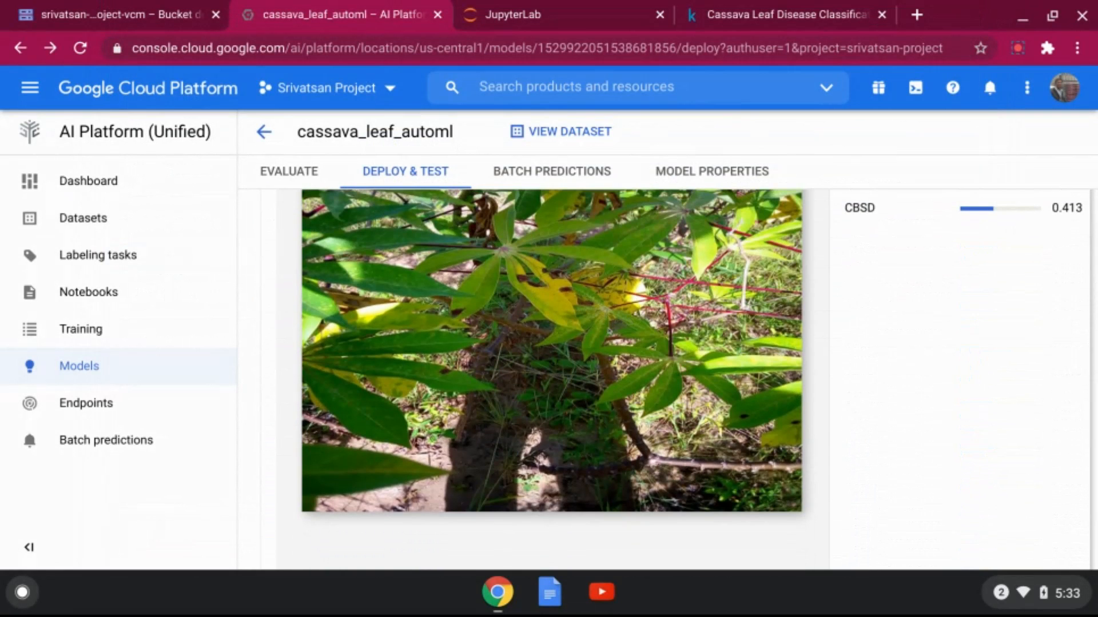
scroll(949, 346, "up", 3)
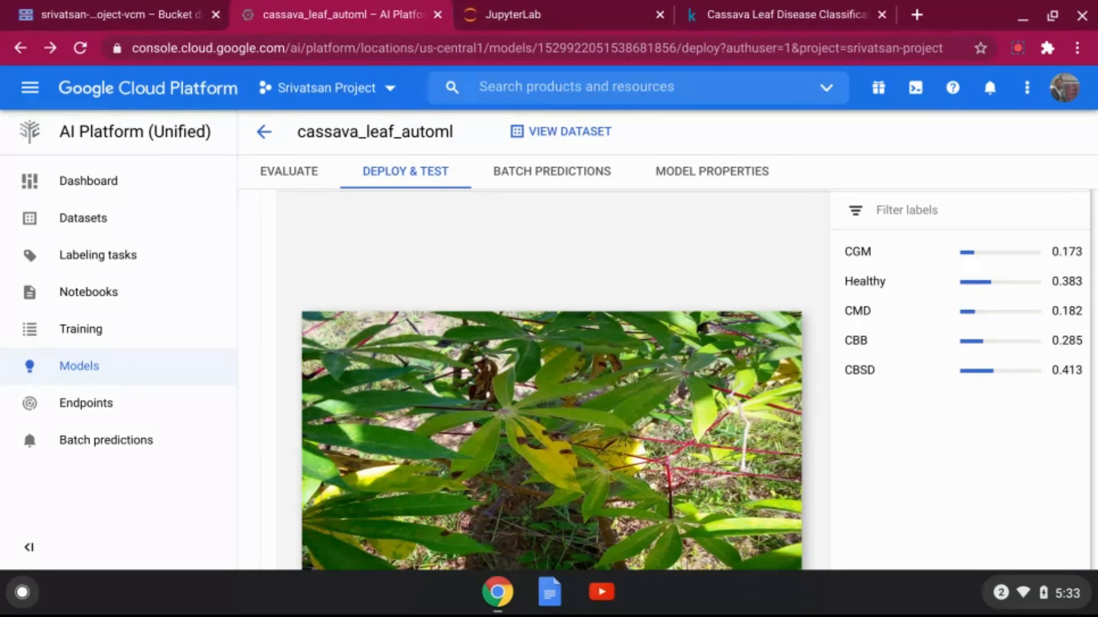
Review the cassava_leaf_automl model's properties, including training time, budget, data split and item counts
left_click(702, 173)
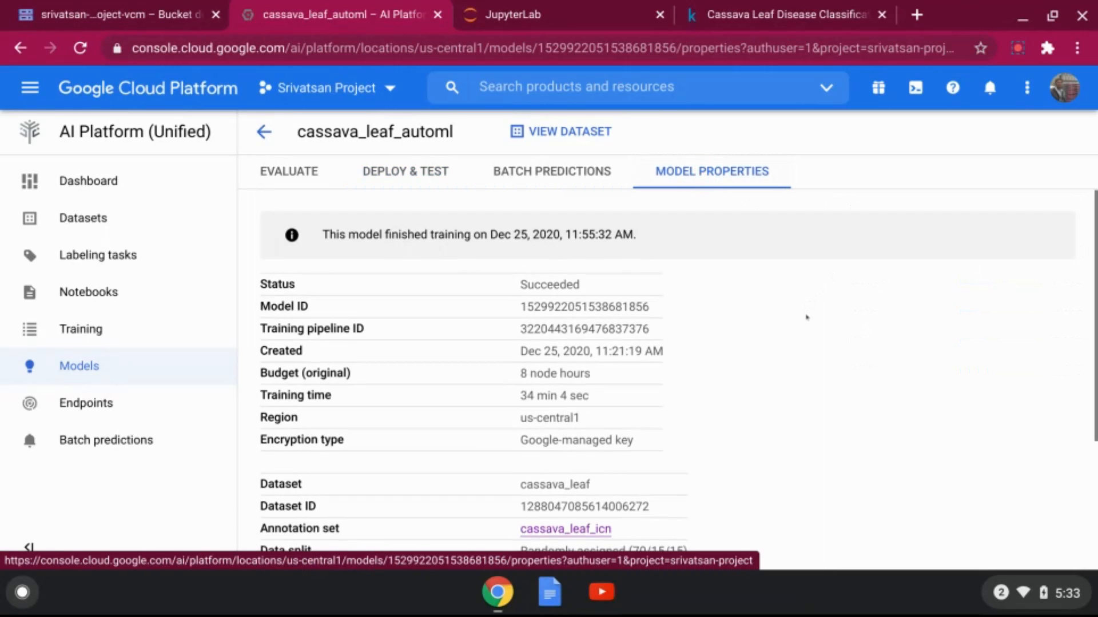
scroll(812, 303, "down", 3)
scroll(806, 317, "down", 1)
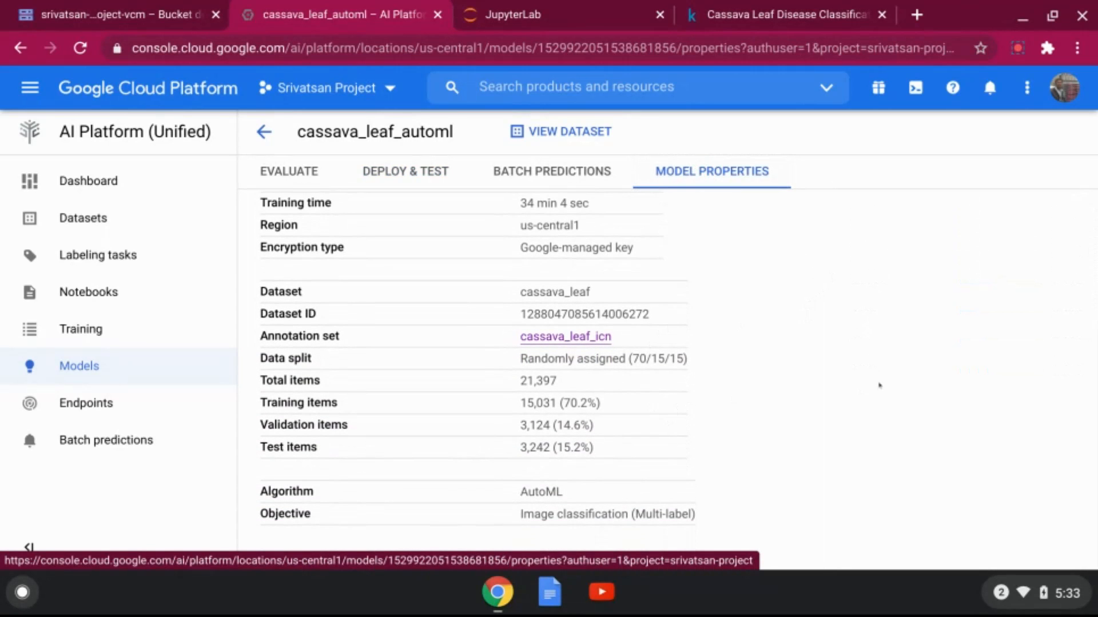
scroll(880, 385, "up", 4)
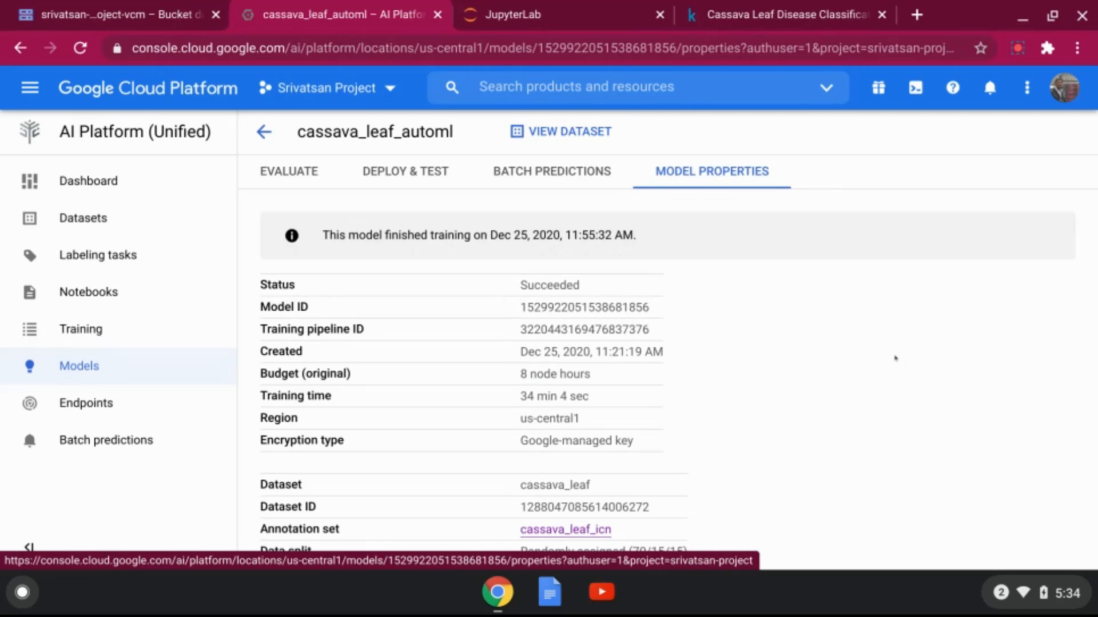
scroll(895, 358, "down", 3)
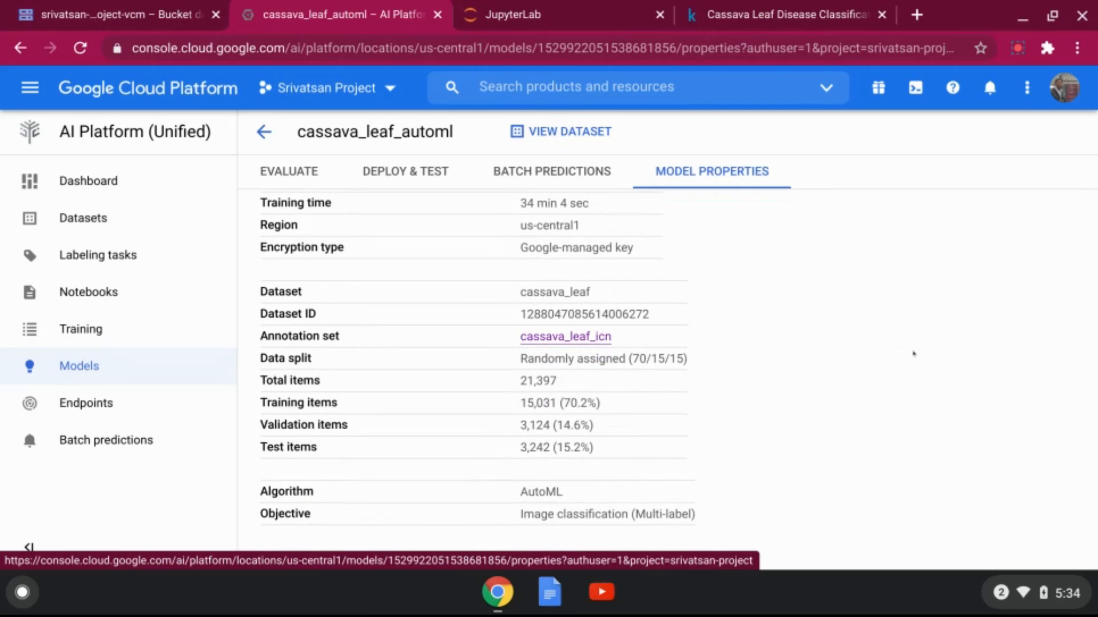
Open the AI Platform list of endpoints
left_click(69, 404)
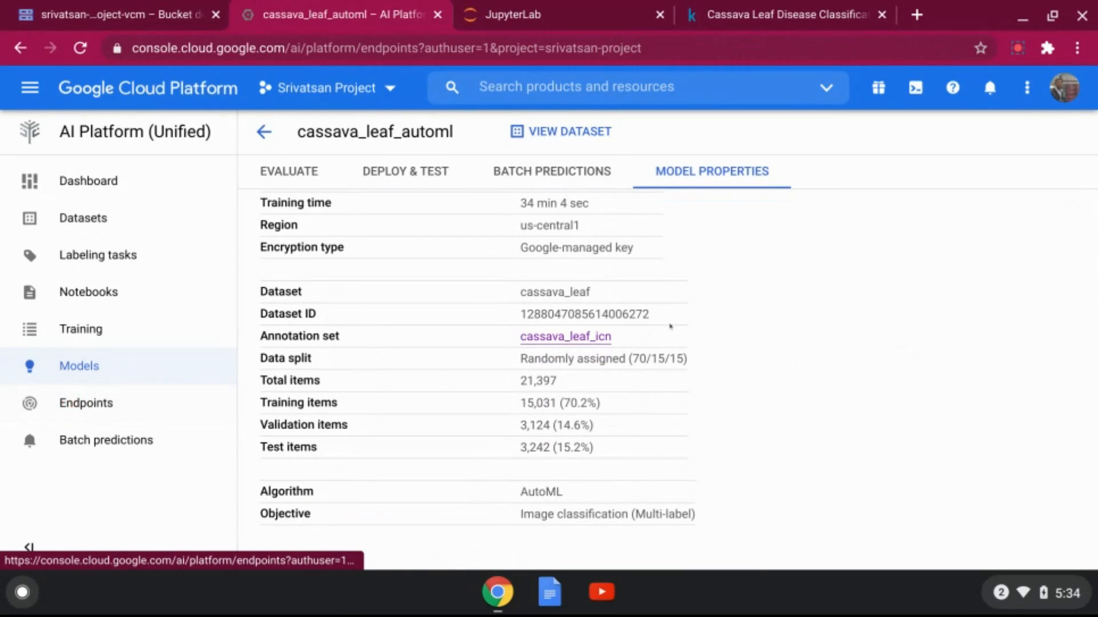